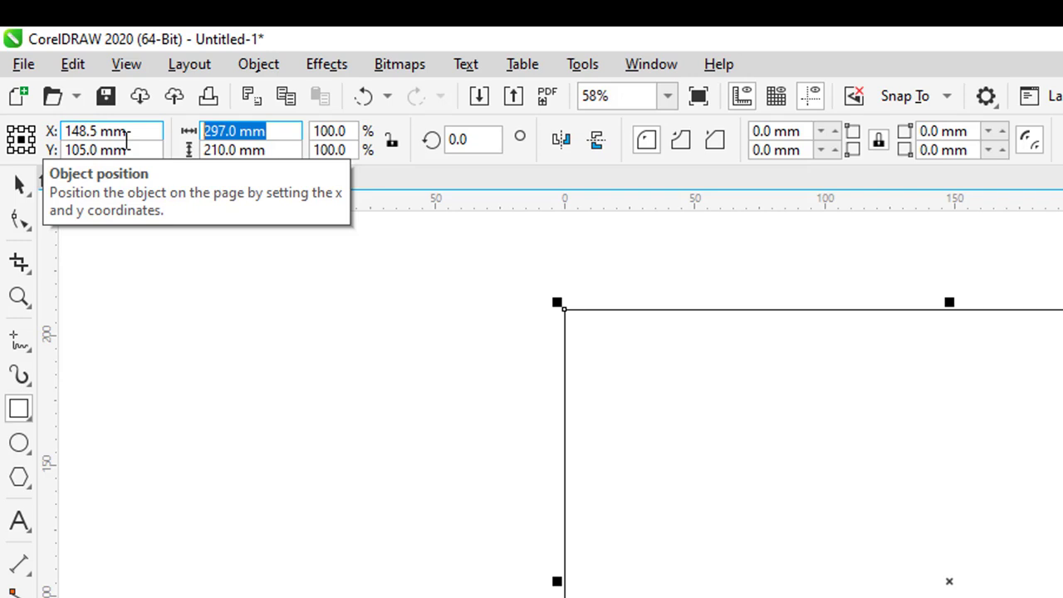
Resize the page-sized rectangle to 230 mm wide and 100 mm high
text(230)
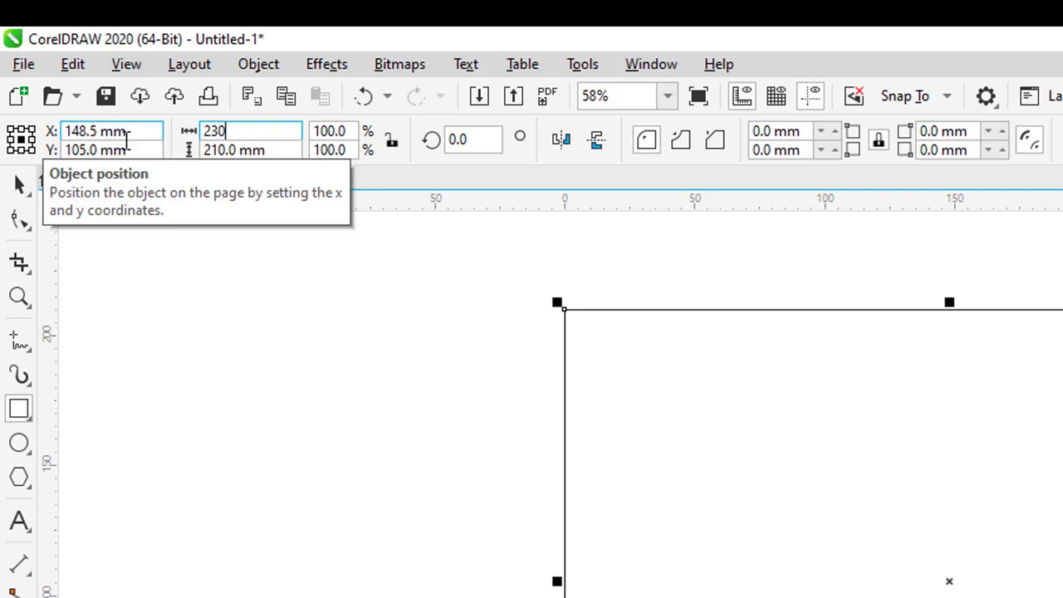
key(Tab)
text(1)
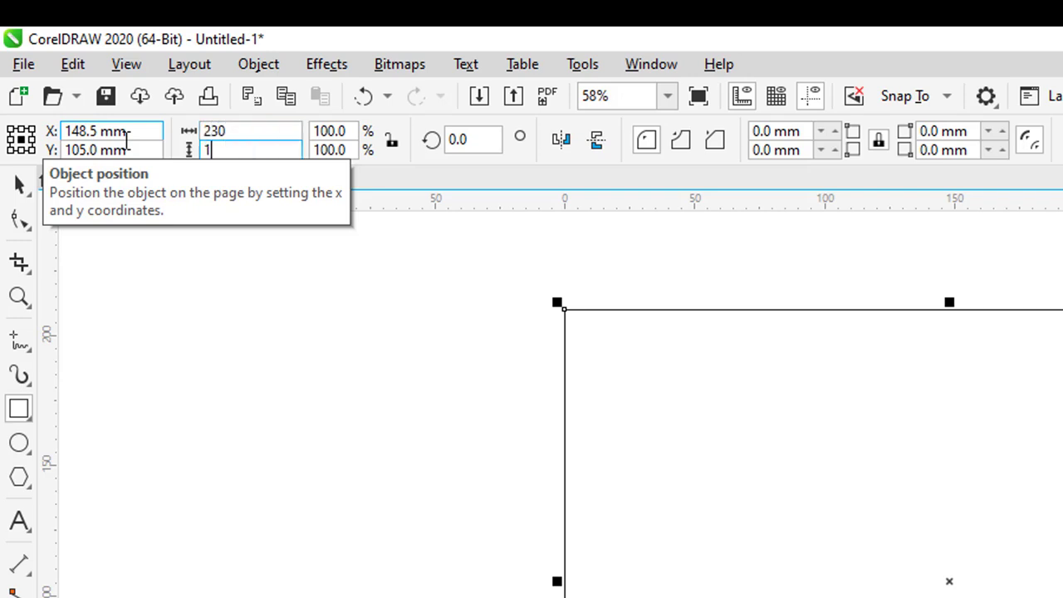
key(Return)
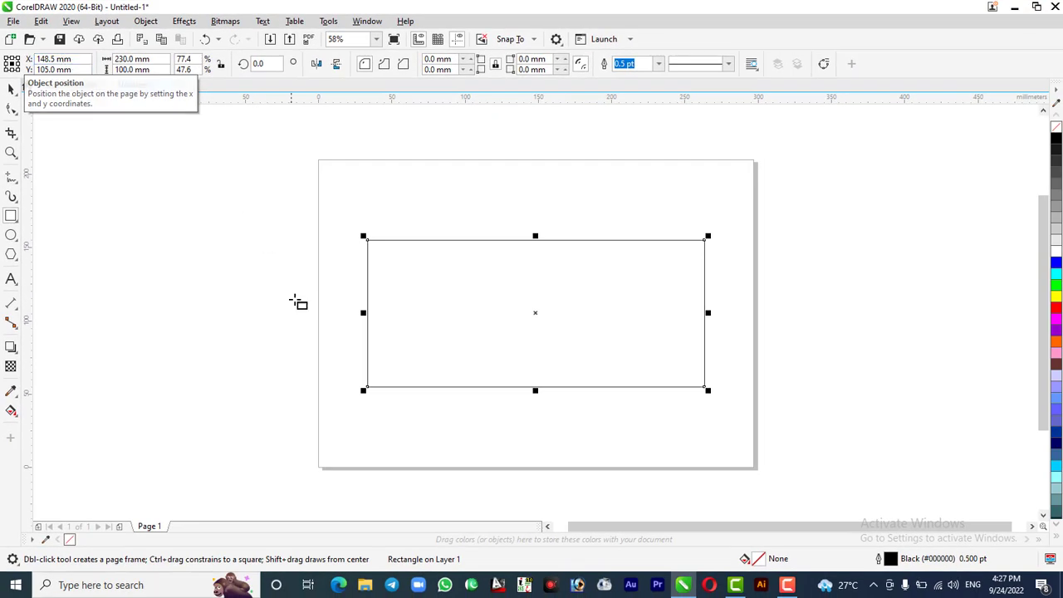
Round all four corners of the rectangle with the Shape tool to the maximum 50 mm radius, giving semicircular ends
click(11, 89)
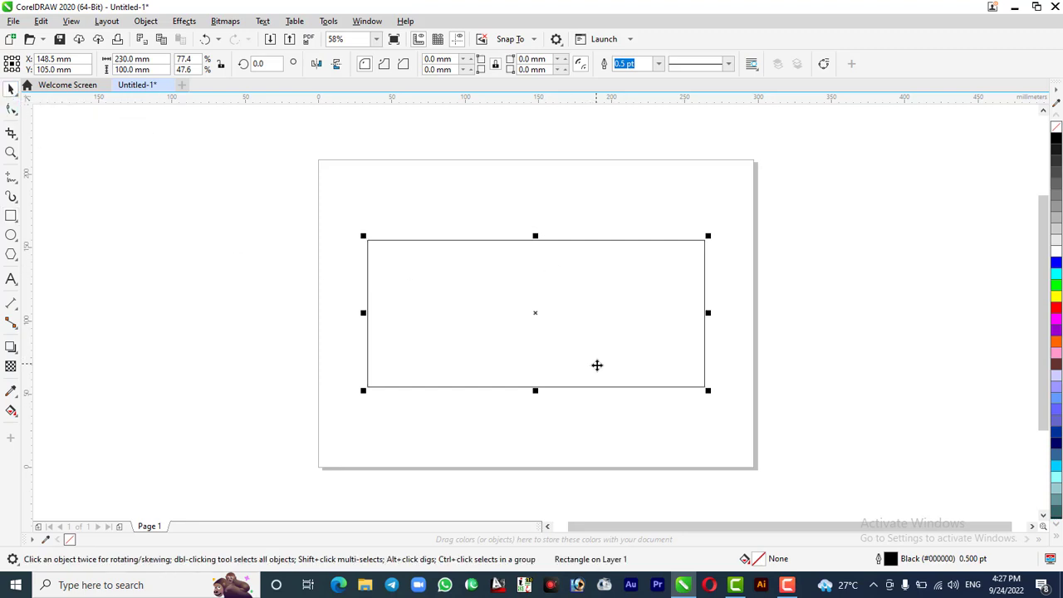
click(11, 111)
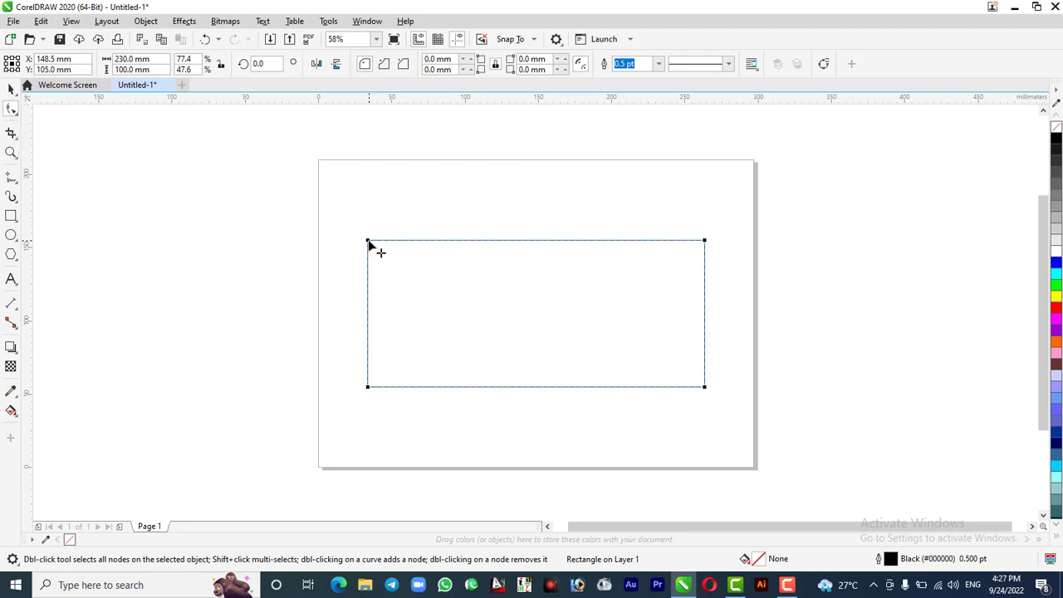
drag(368, 240, 482, 352)
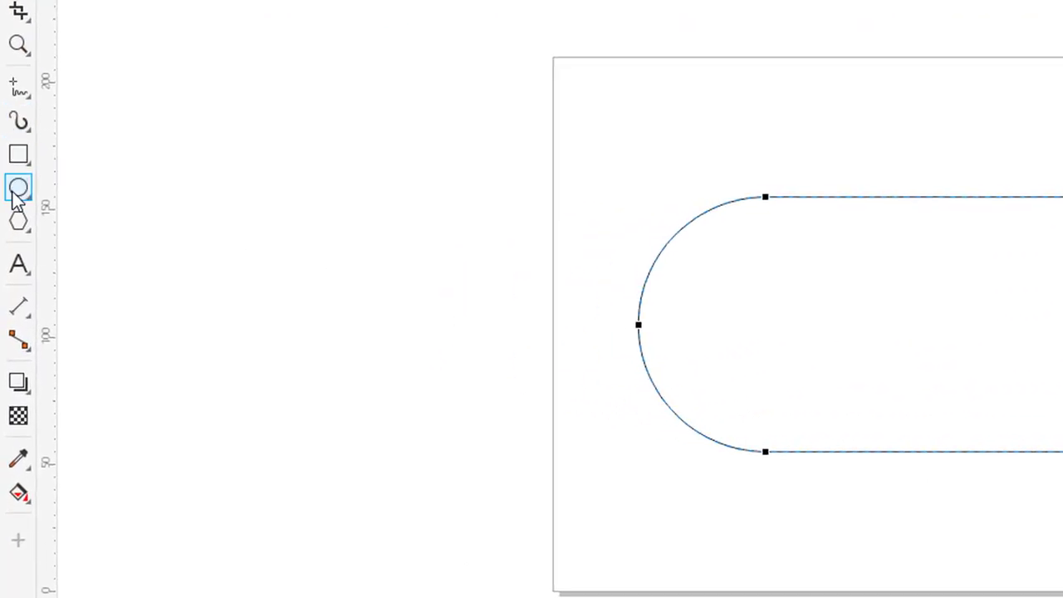
Draw a circle in the empty area beside the page, lock its proportions and set its diameter to 100 mm
click(18, 189)
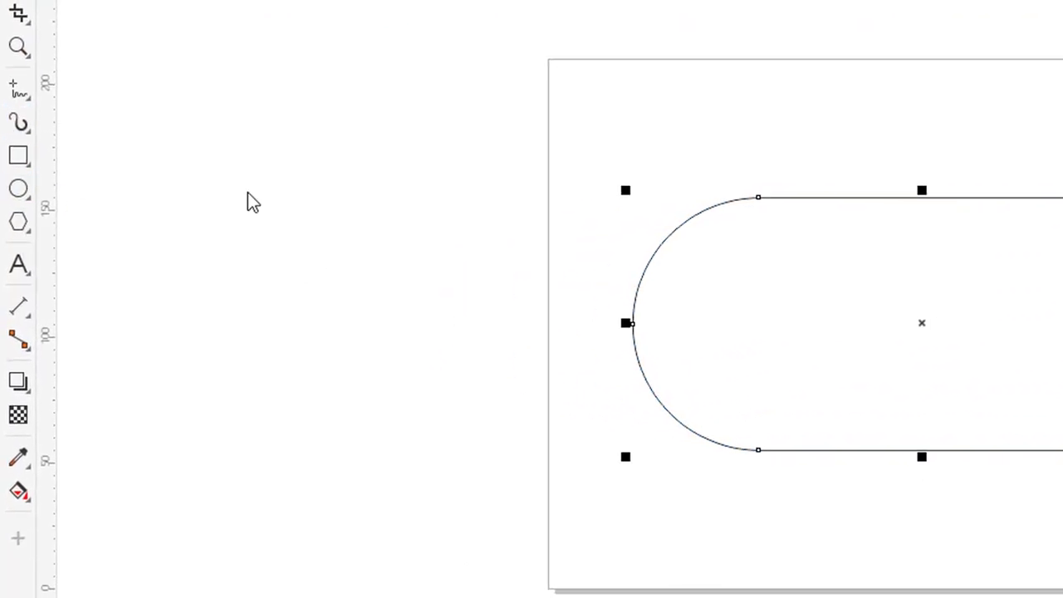
drag(143, 237, 183, 305)
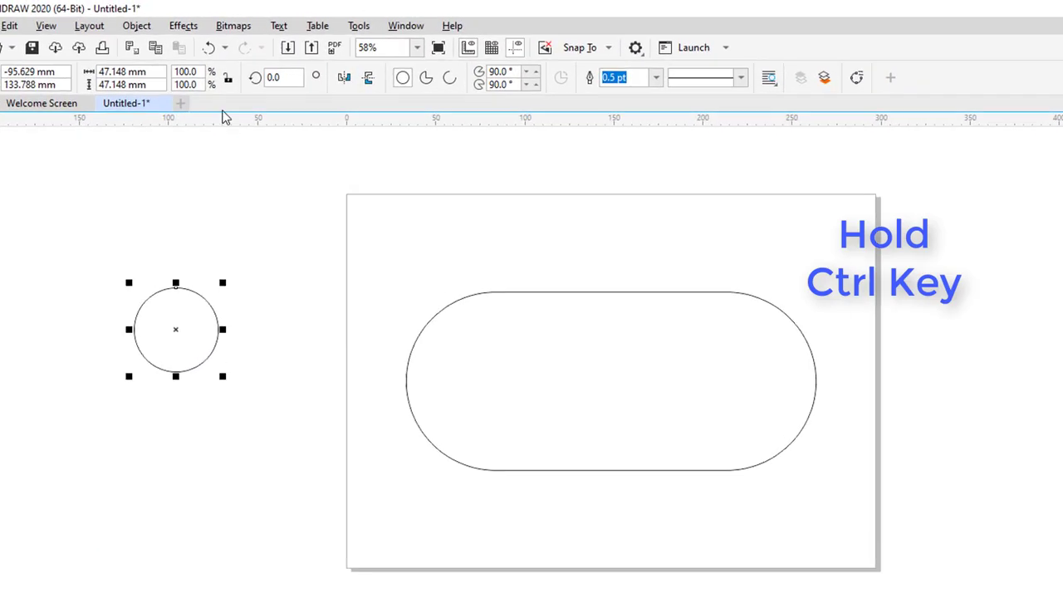
click(239, 98)
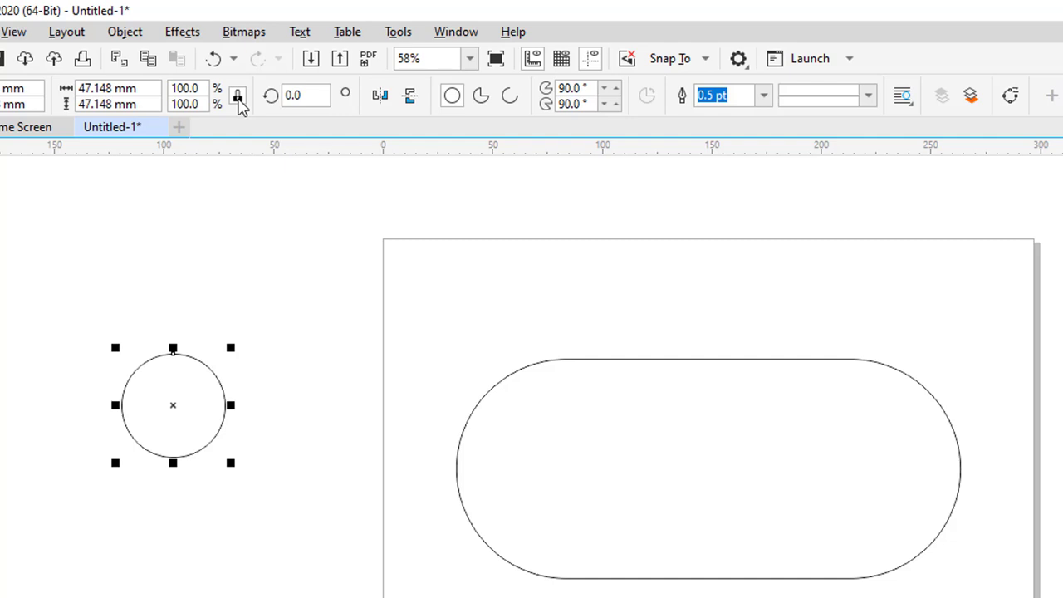
click(149, 88)
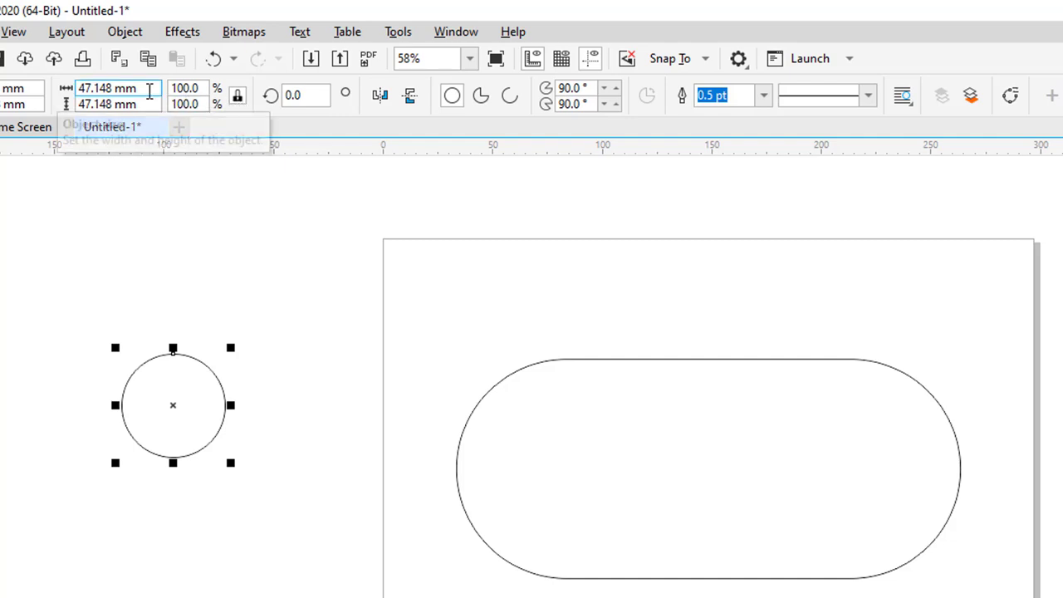
text(1)
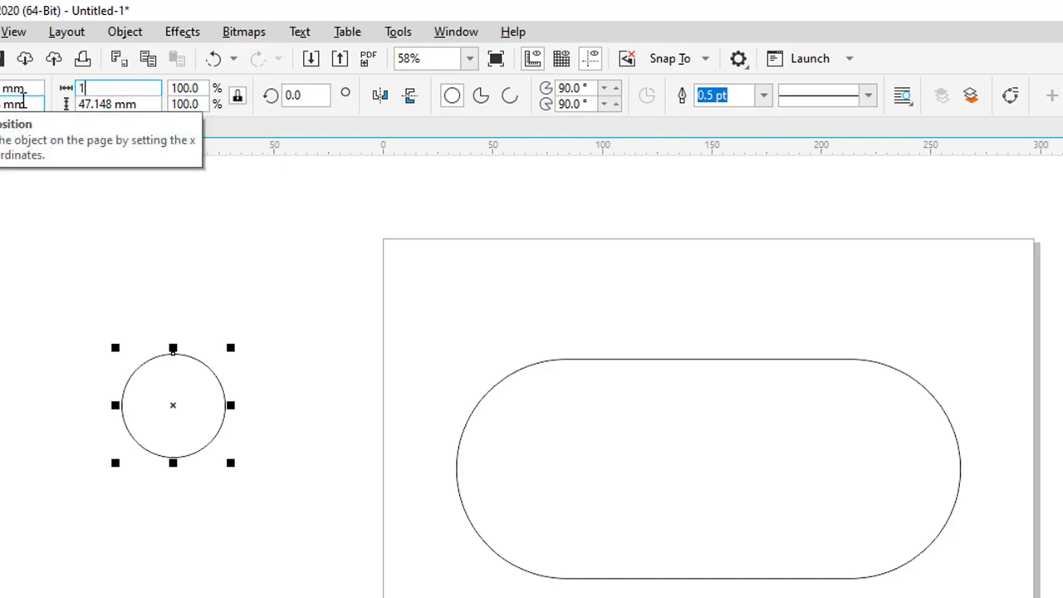
text(00)
key(Return)
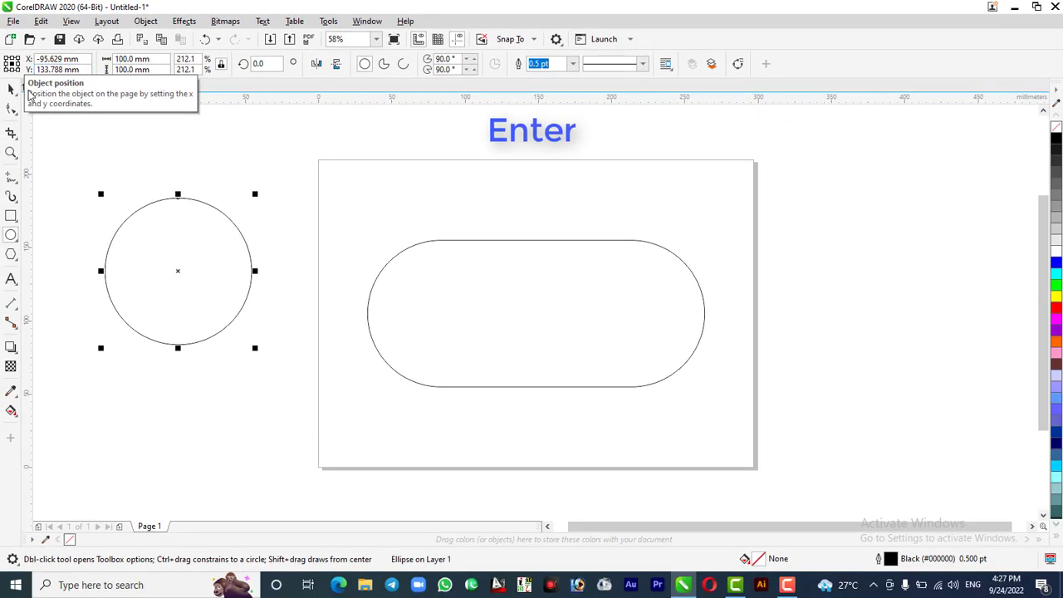
Align the circle to the left edge and vertical centre of the rounded rectangle
click(10, 91)
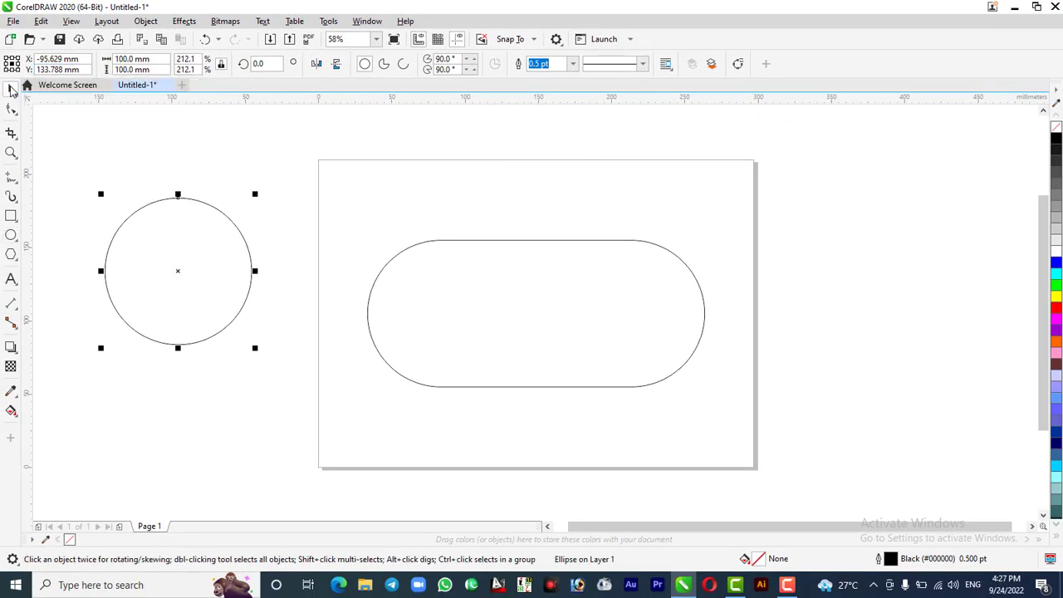
shift+click(500, 365)
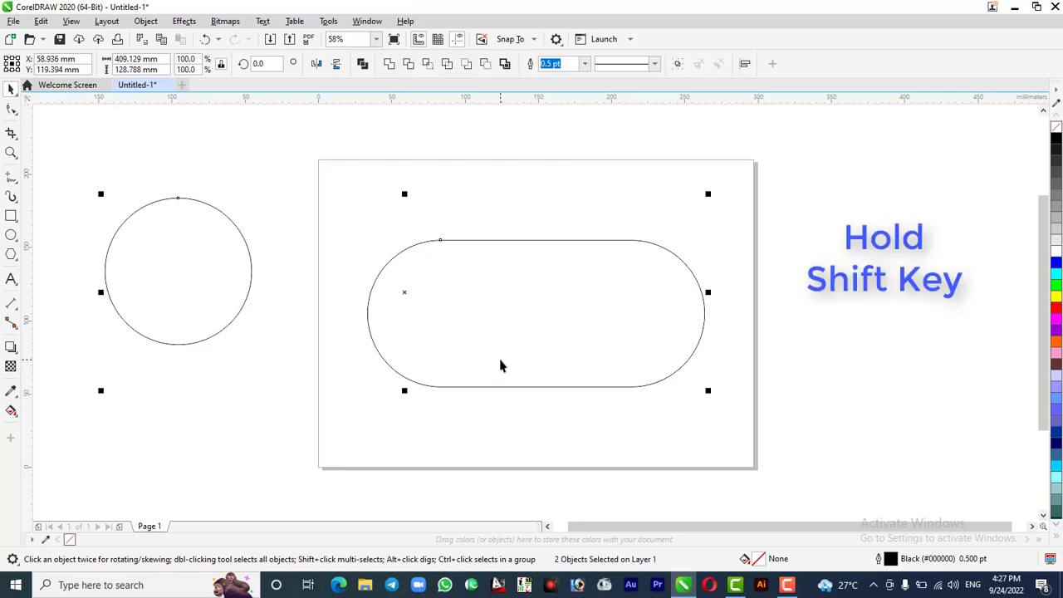
key(l)
key(e)
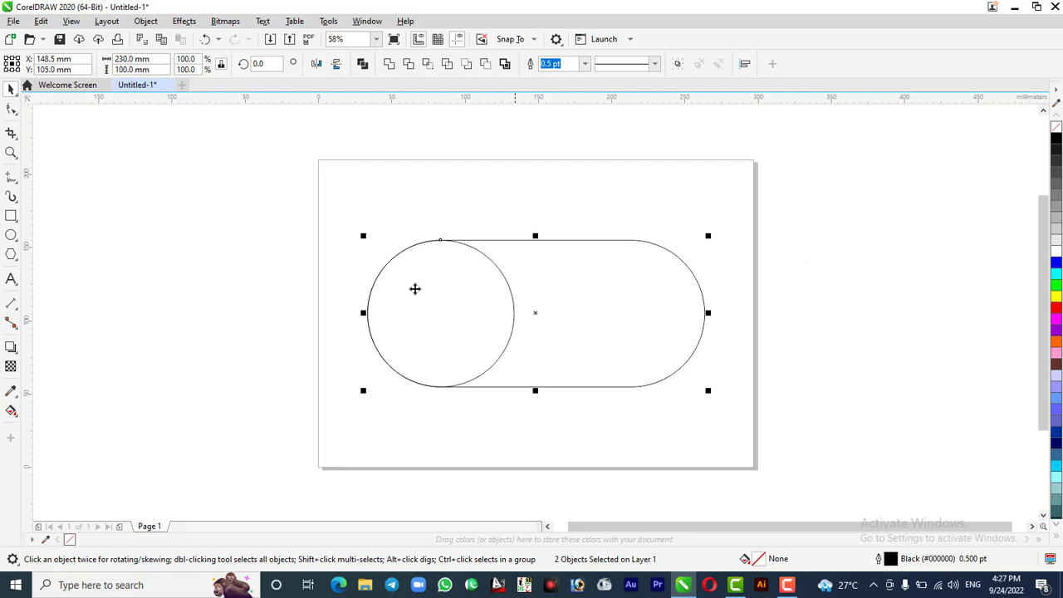
click(344, 335)
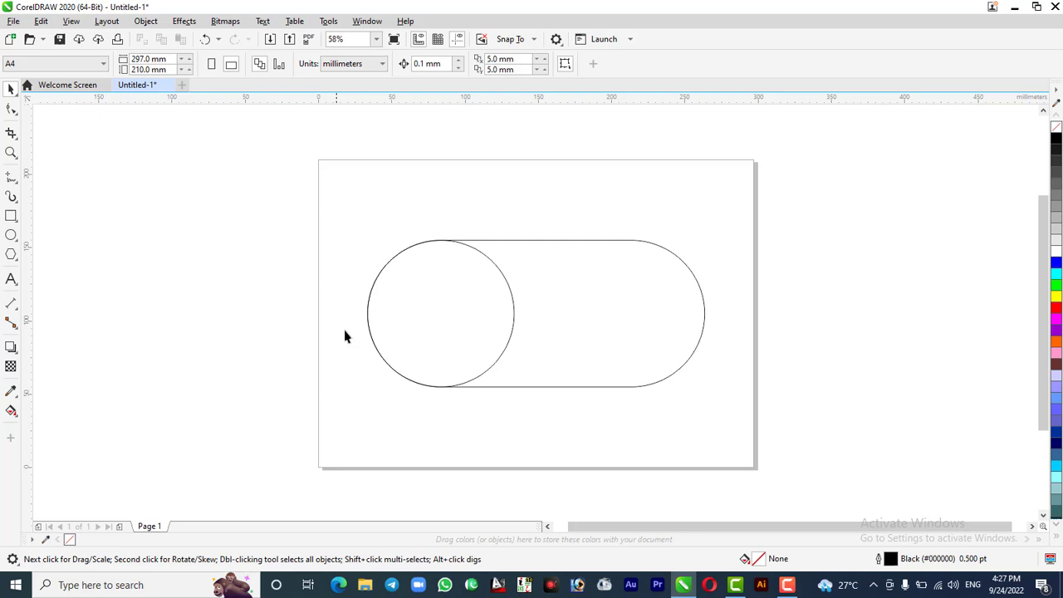
Duplicate the circle horizontally and align the copy to the right edge and vertical centre of the rounded rectangle
click(442, 332)
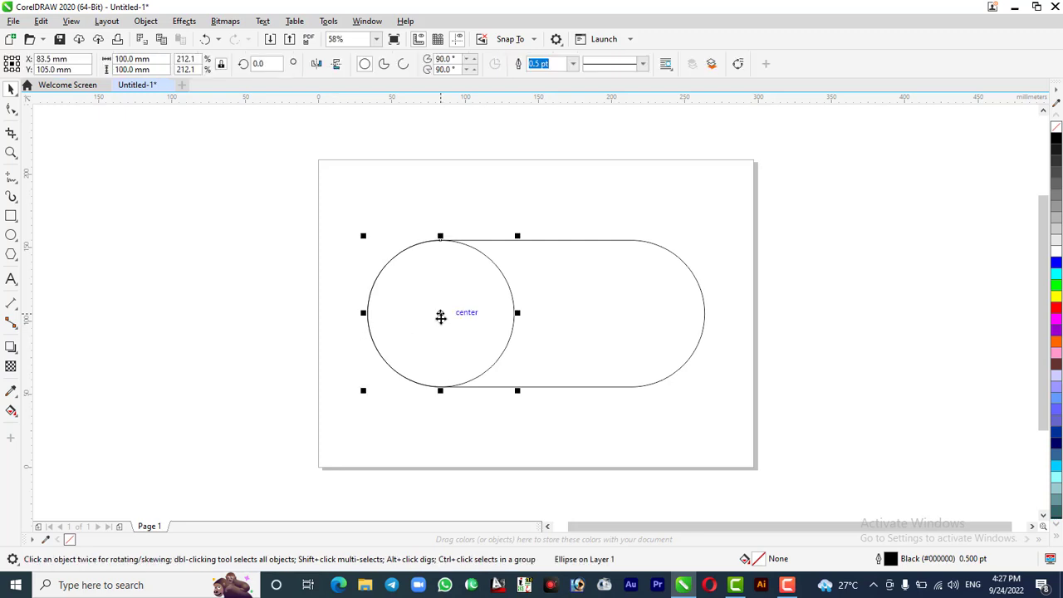
drag(440, 314, 555, 317)
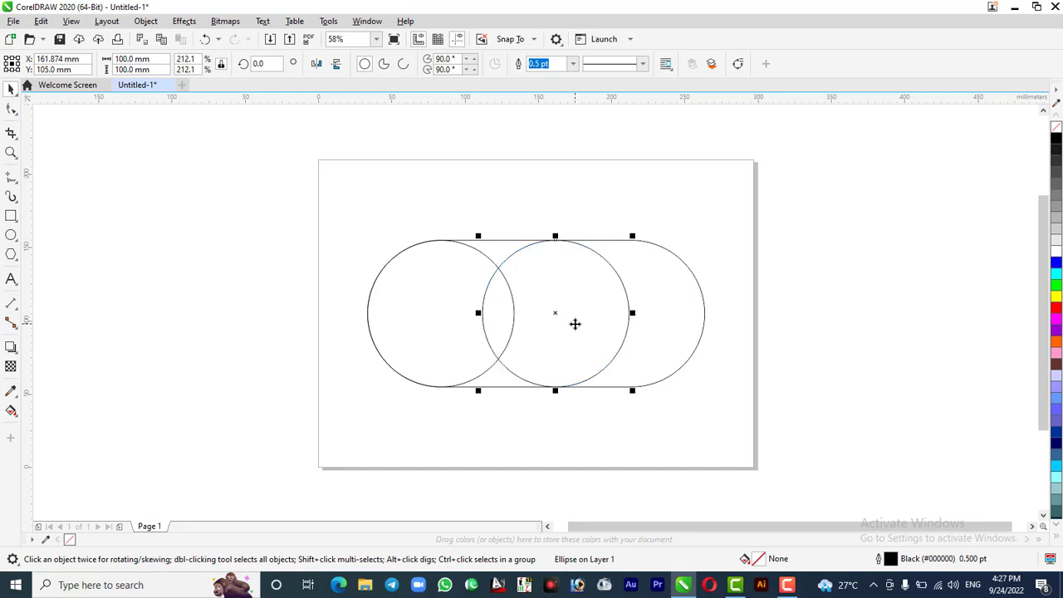
shift+click(690, 335)
key(r)
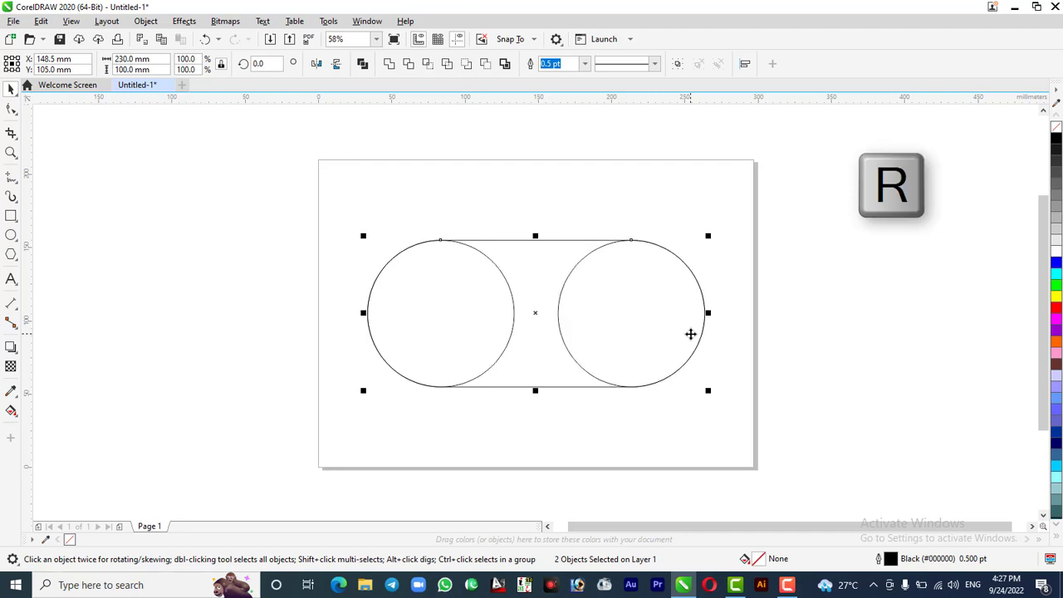
key(e)
click(237, 317)
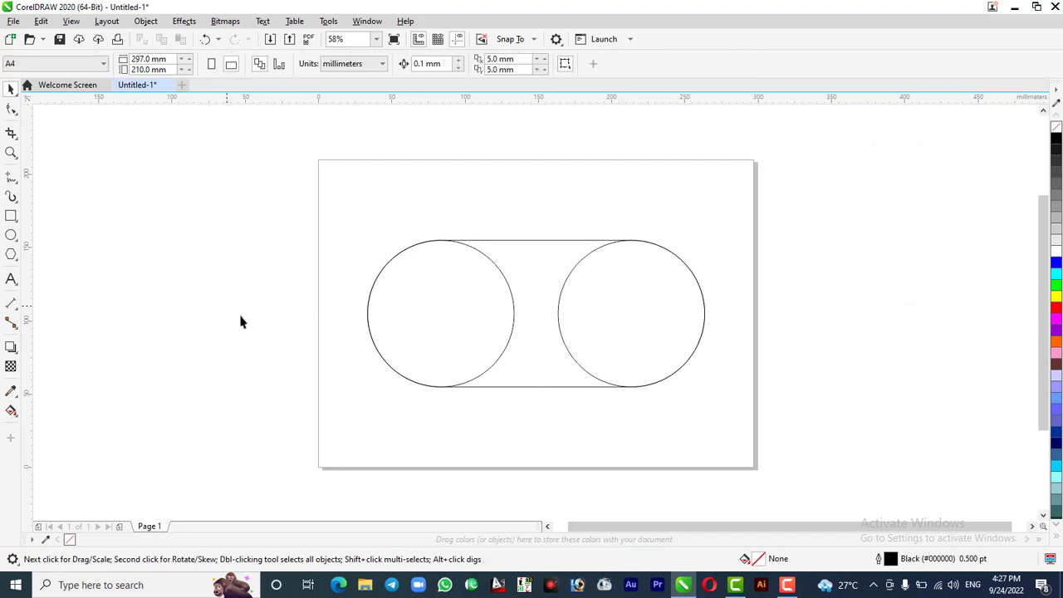
Create a copy of the rounded rectangle rotated 60° clockwise about the right circle's centre
click(540, 386)
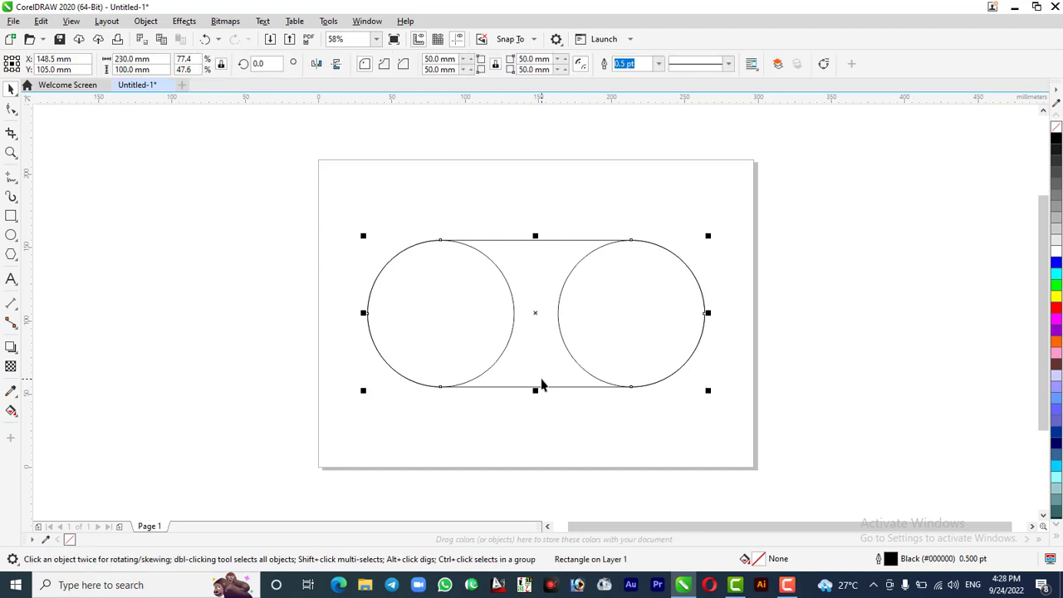
click(540, 384)
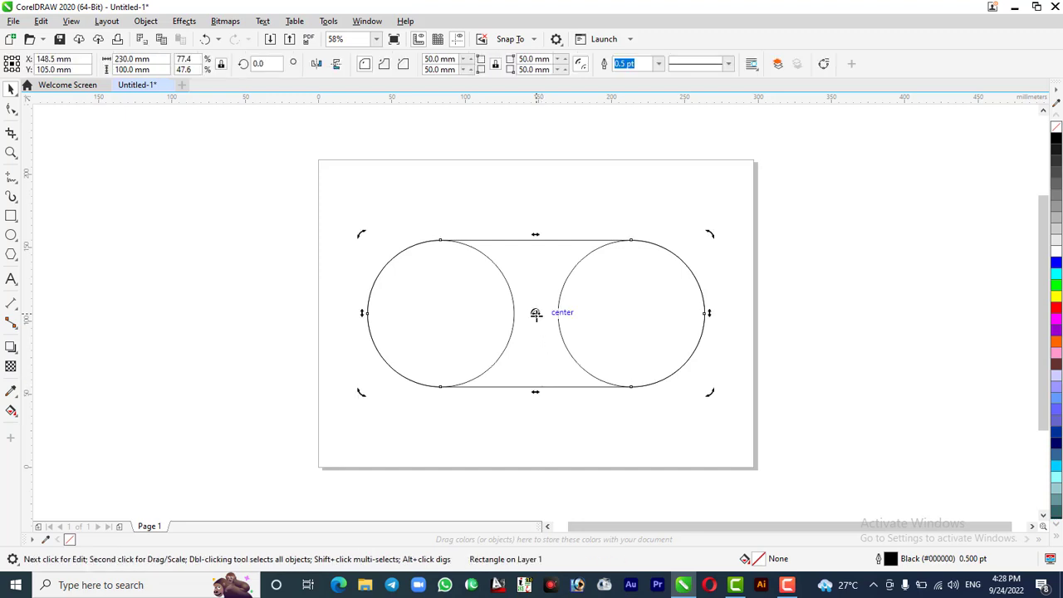
drag(535, 313, 629, 312)
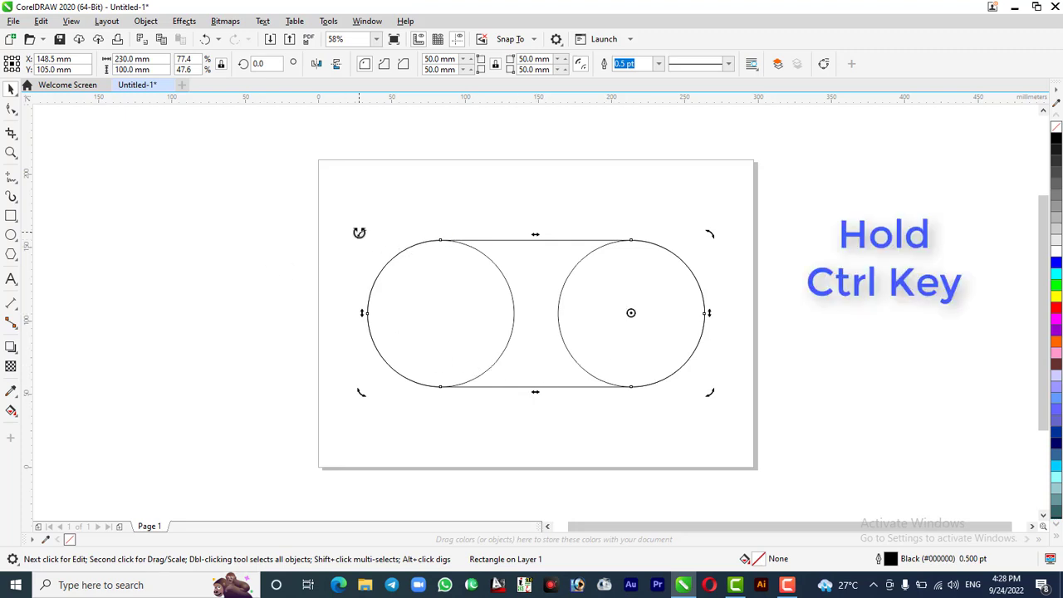
drag(359, 233, 576, 132)
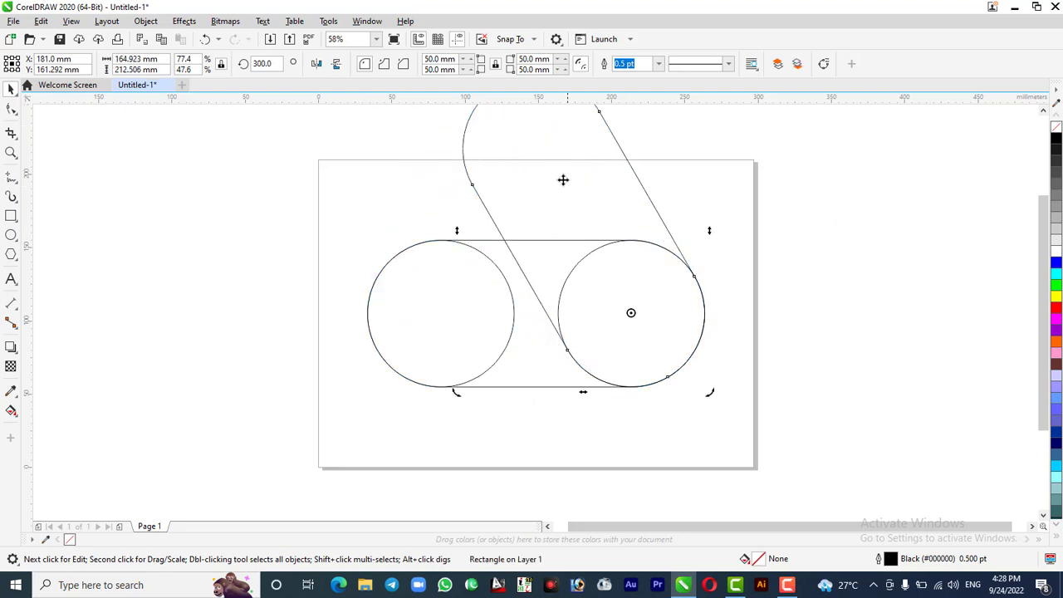
click(287, 405)
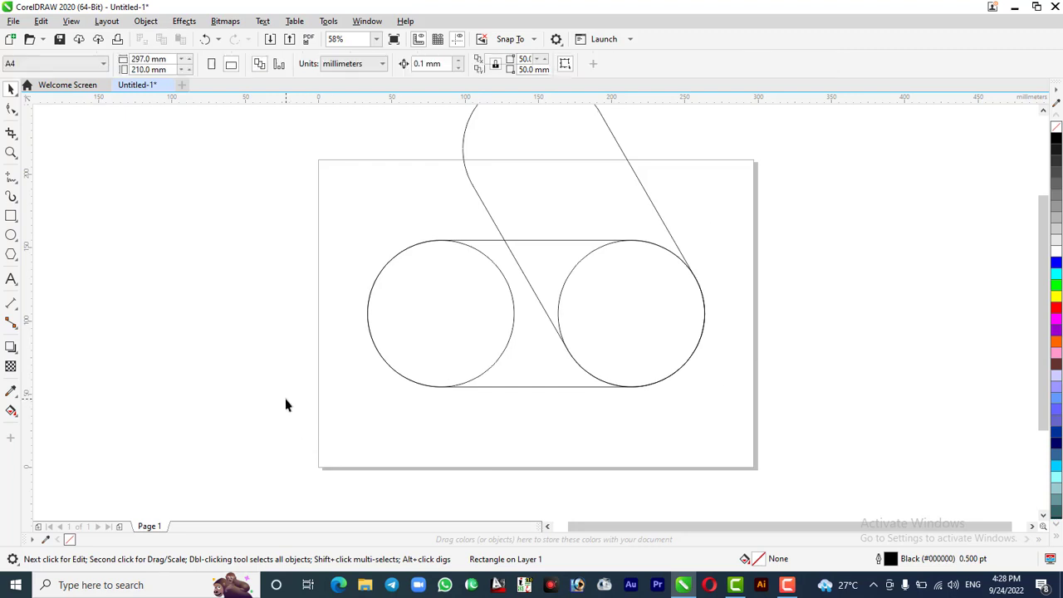
Create a copy of the horizontal rounded rectangle rotated 60° counterclockwise about the left circle's centre
click(534, 374)
click(533, 369)
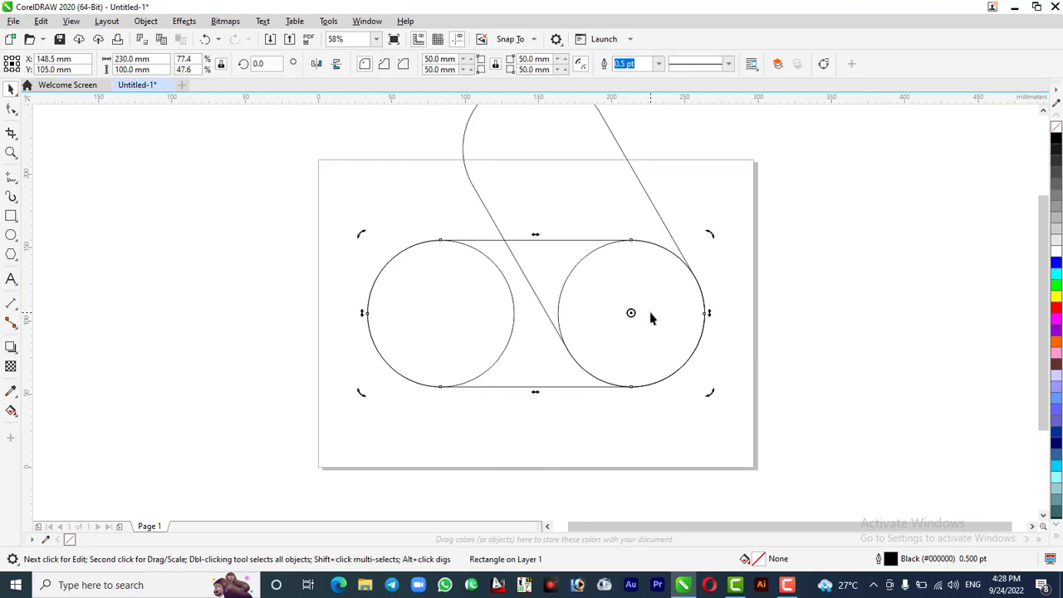
drag(632, 312, 441, 313)
scroll(465, 390, down, 2)
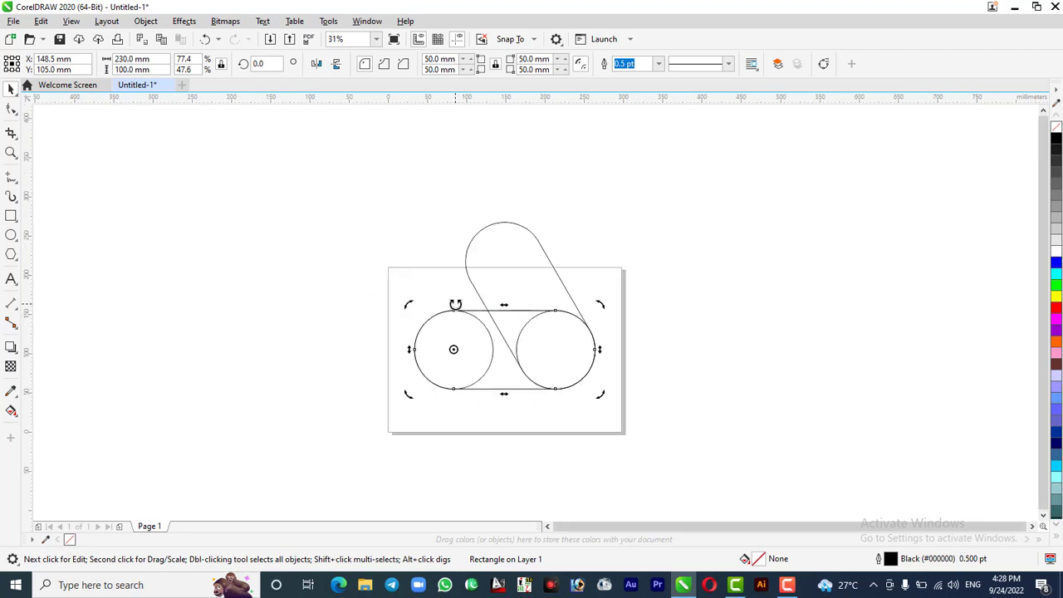
scroll(455, 309, up, 3)
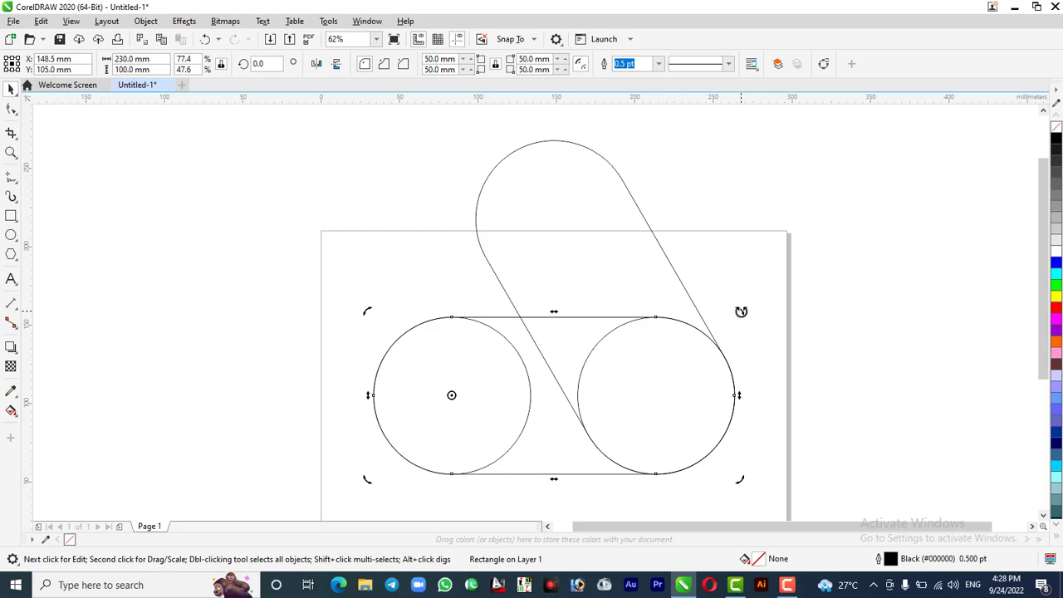
drag(741, 311, 547, 139)
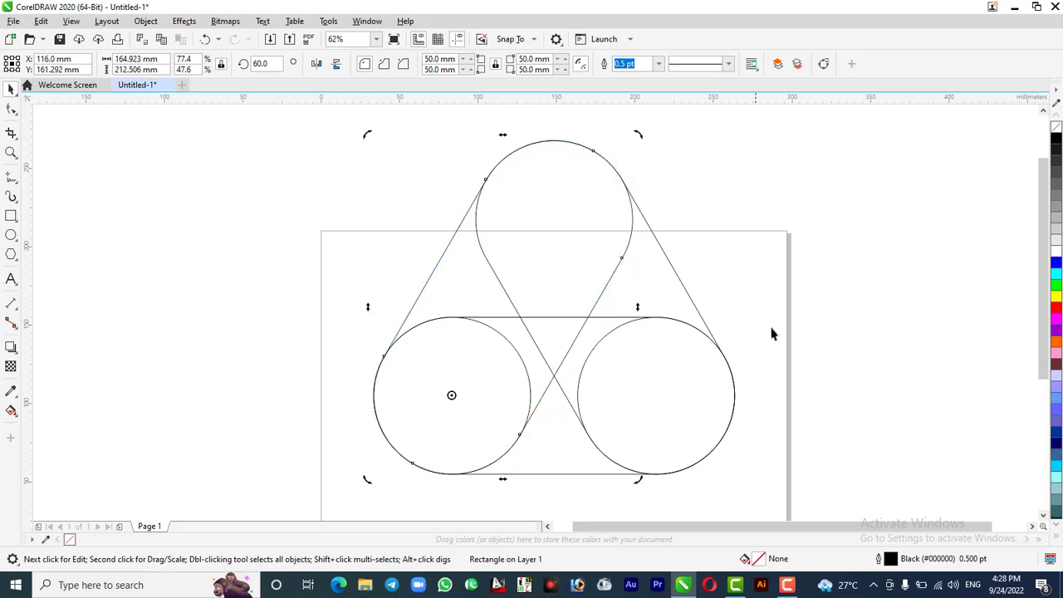
click(836, 344)
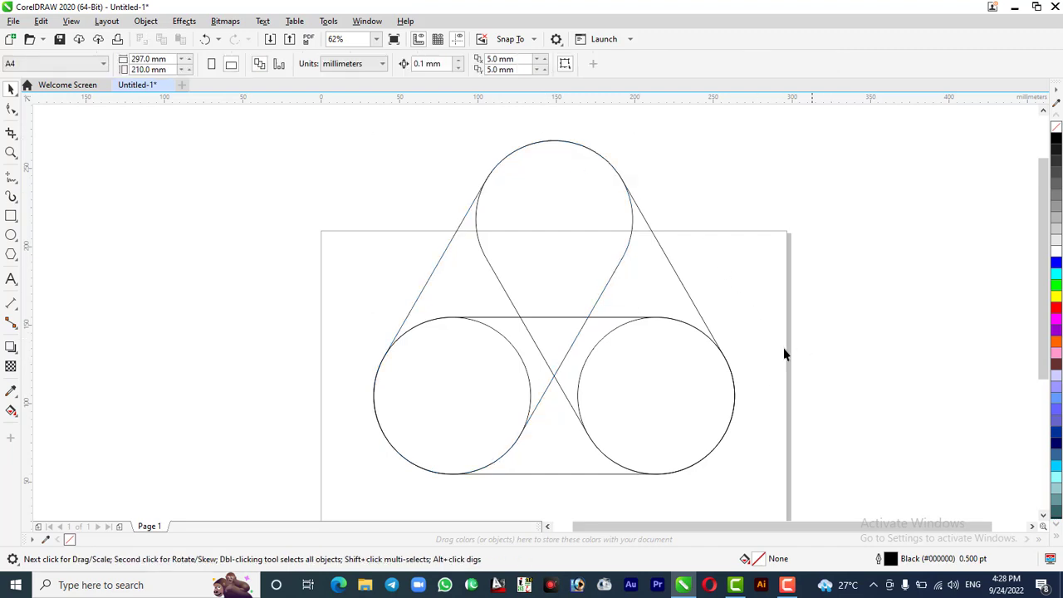
Select all five shapes and move them down so that the figure sits mostly on the page
scroll(714, 351, down, 1)
drag(508, 239, 770, 467)
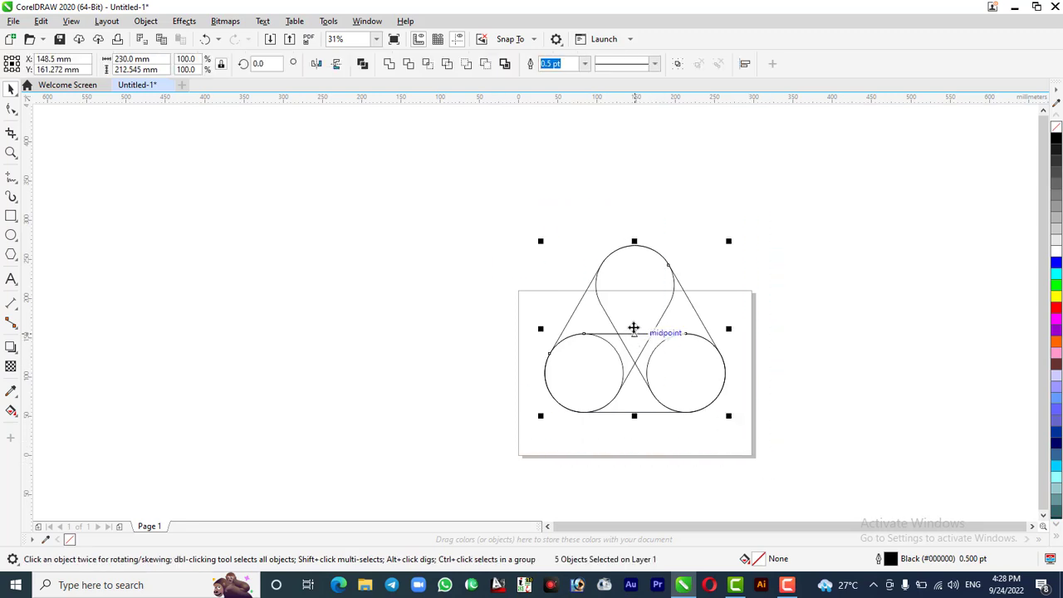
drag(633, 327, 629, 362)
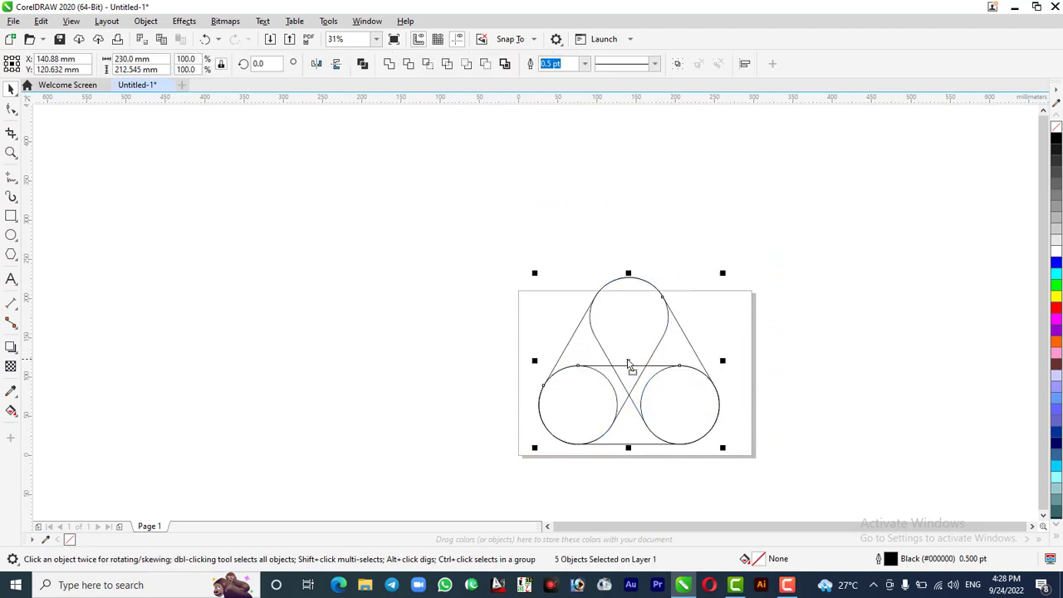
click(730, 427)
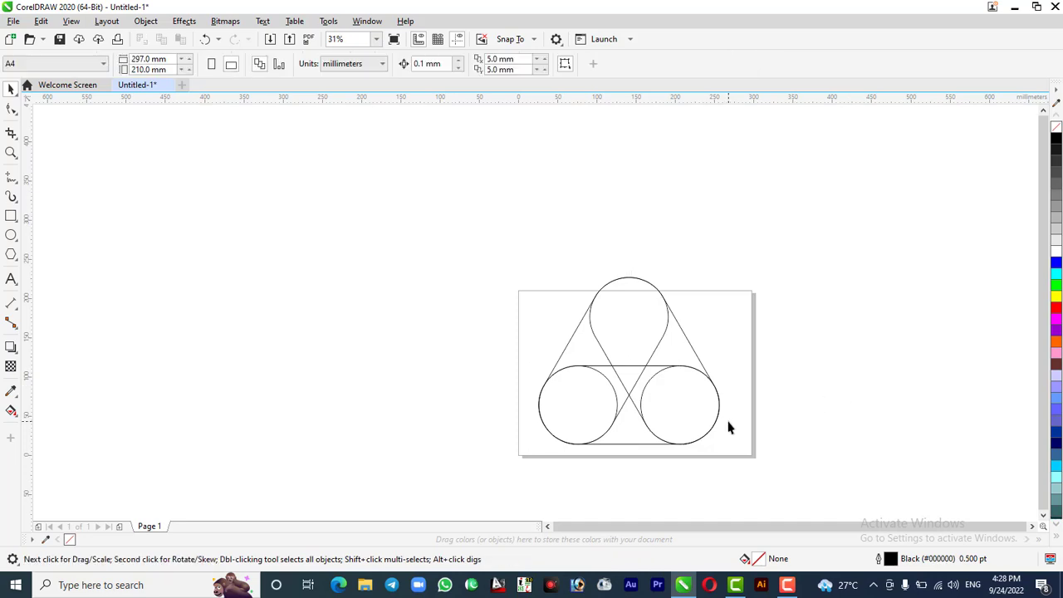
Smart Fill three regions with purple: the left side region, the upper teardrop, and the small central triangle below it
scroll(728, 426, up, 3)
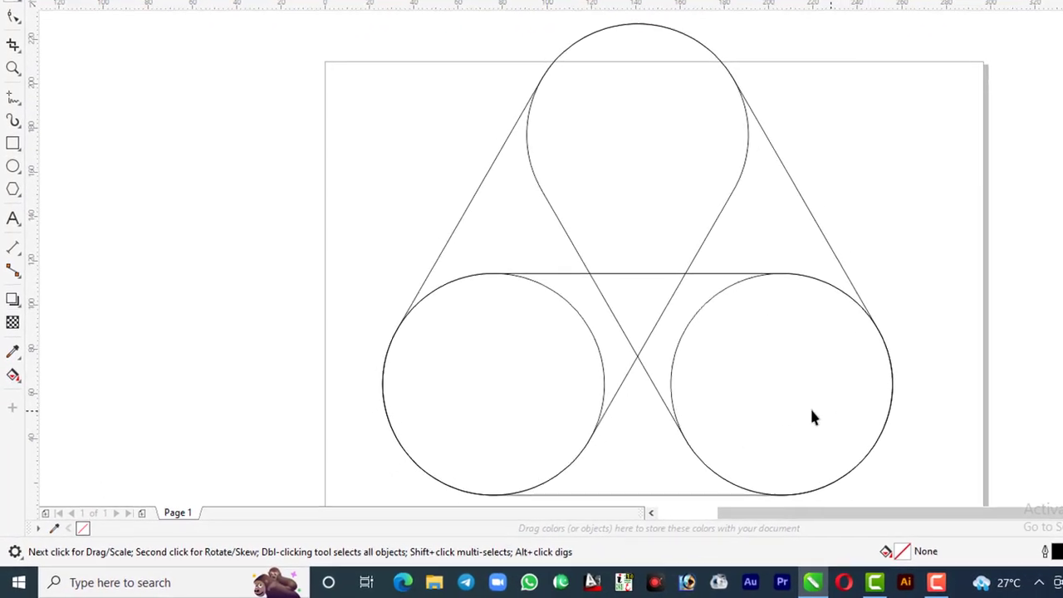
click(14, 360)
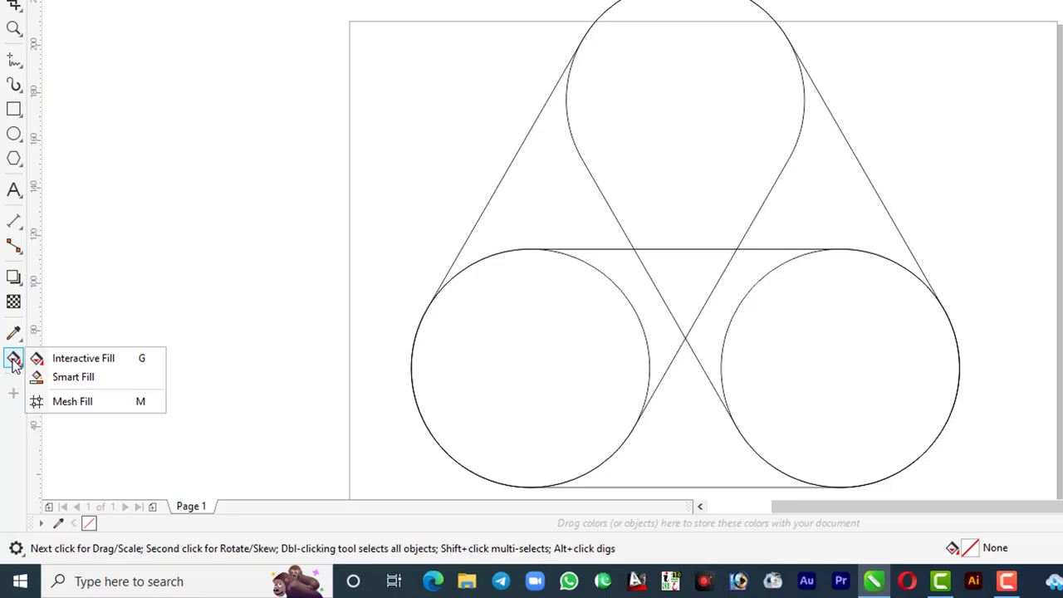
click(61, 379)
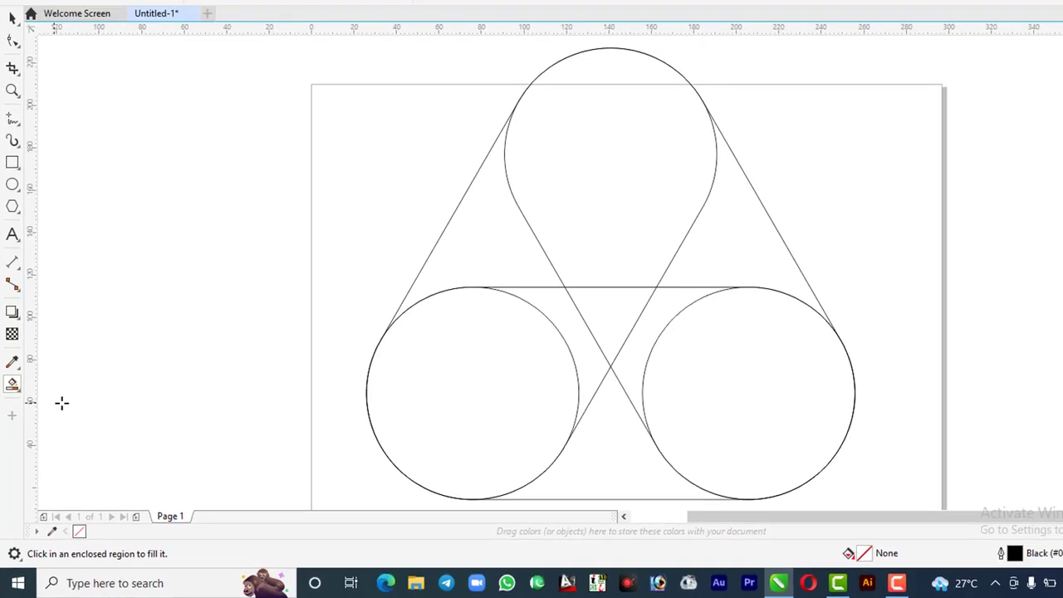
click(474, 259)
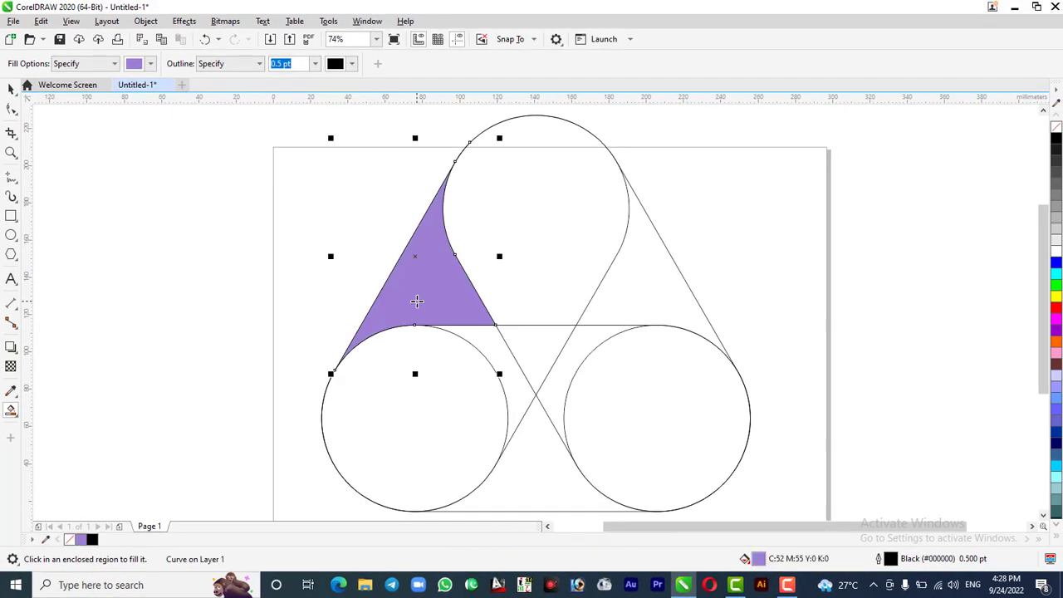
click(542, 215)
click(535, 353)
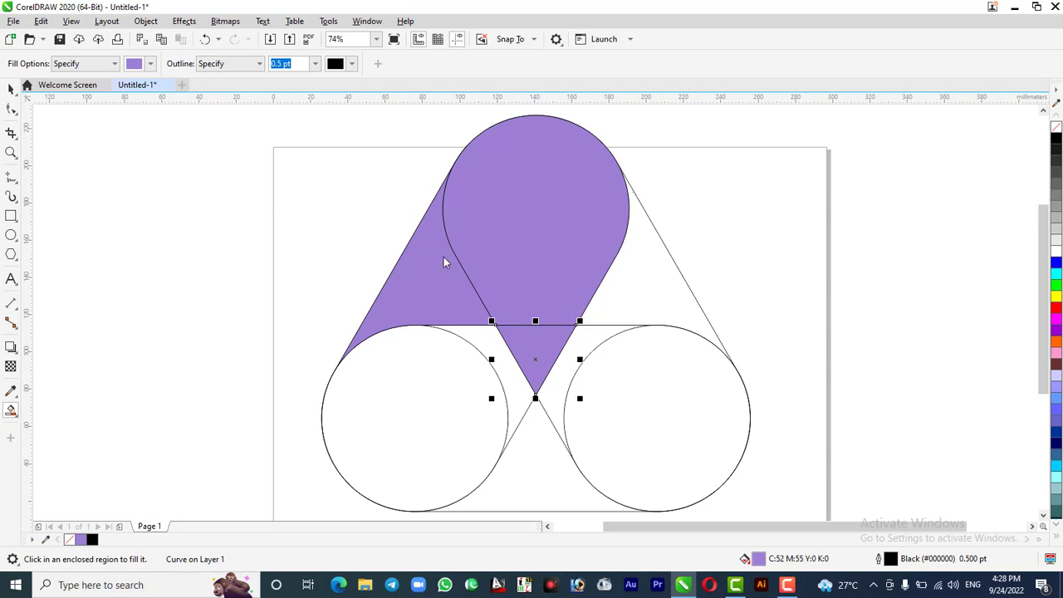
Select the three purple pieces together and move them off the outline figure to the empty area left of the page
key(space)
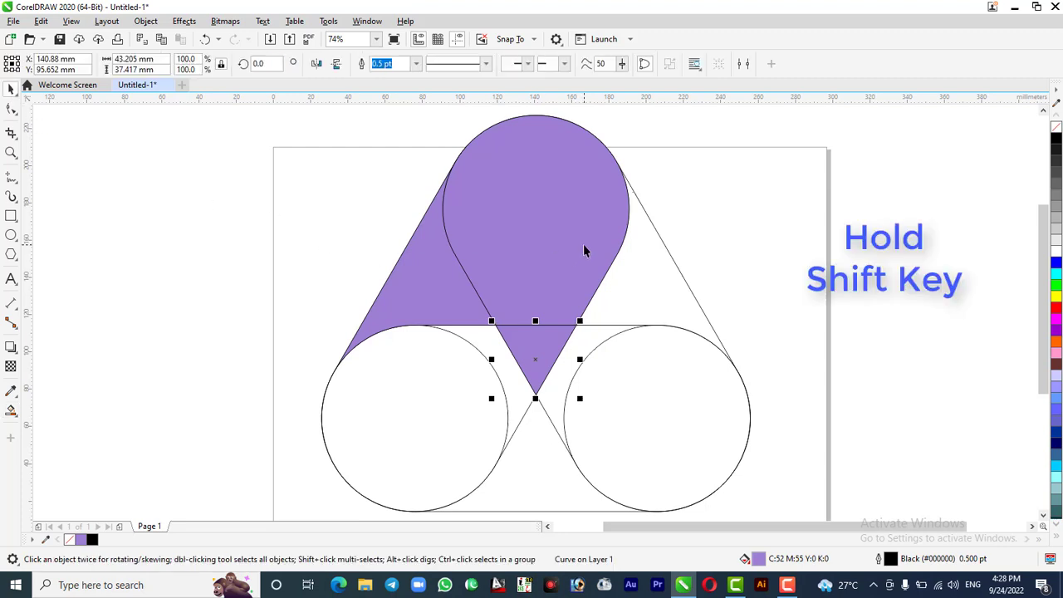
shift+click(583, 249)
shift+click(400, 292)
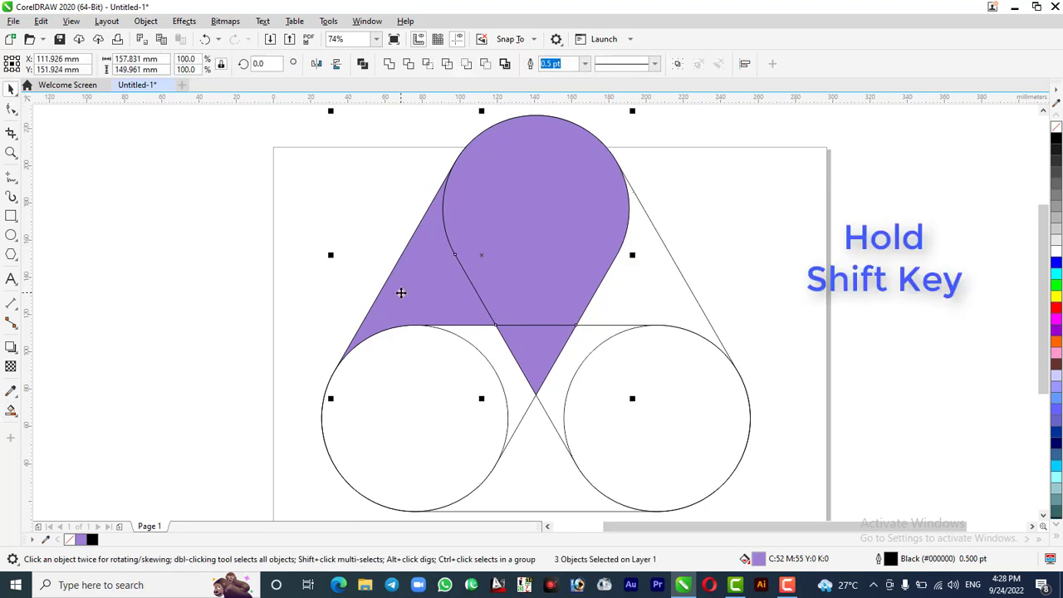
scroll(632, 259, down, 2)
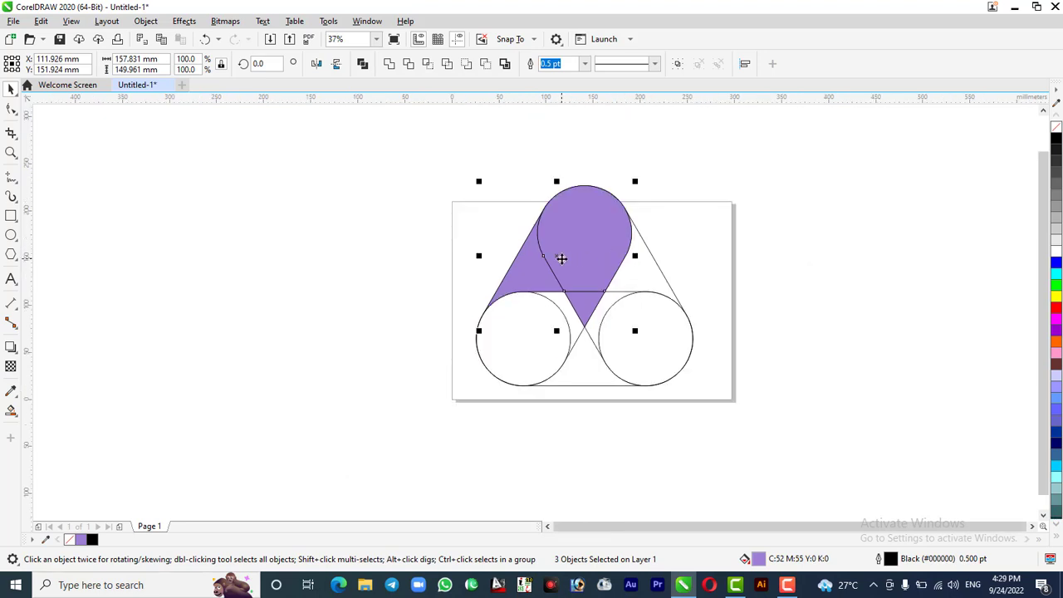
drag(561, 259, 359, 271)
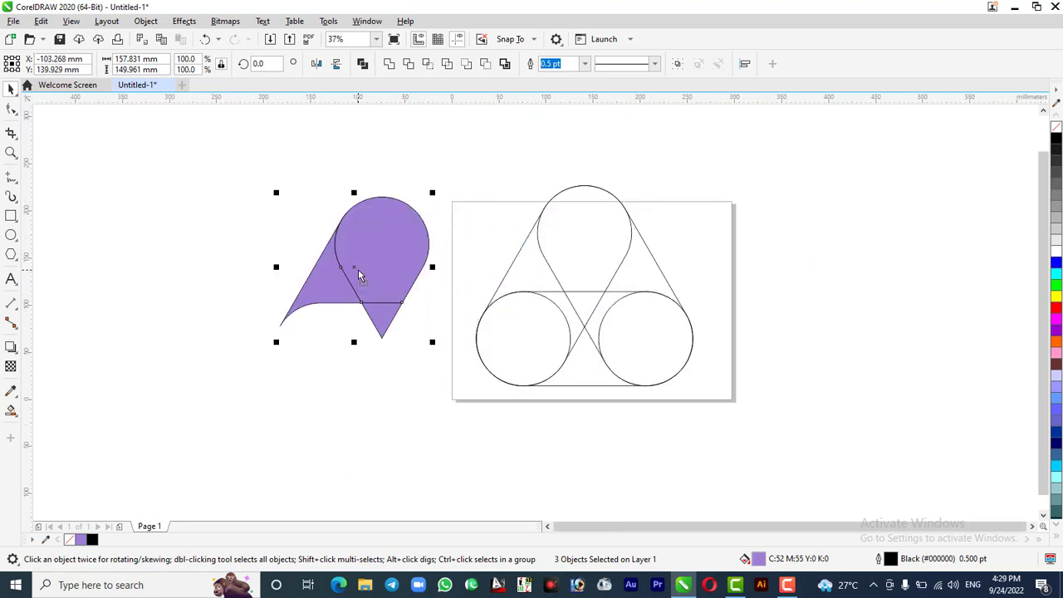
Weld the purple teardrop and the left side piece into one shape, keeping the small triangle separate and in place
click(323, 415)
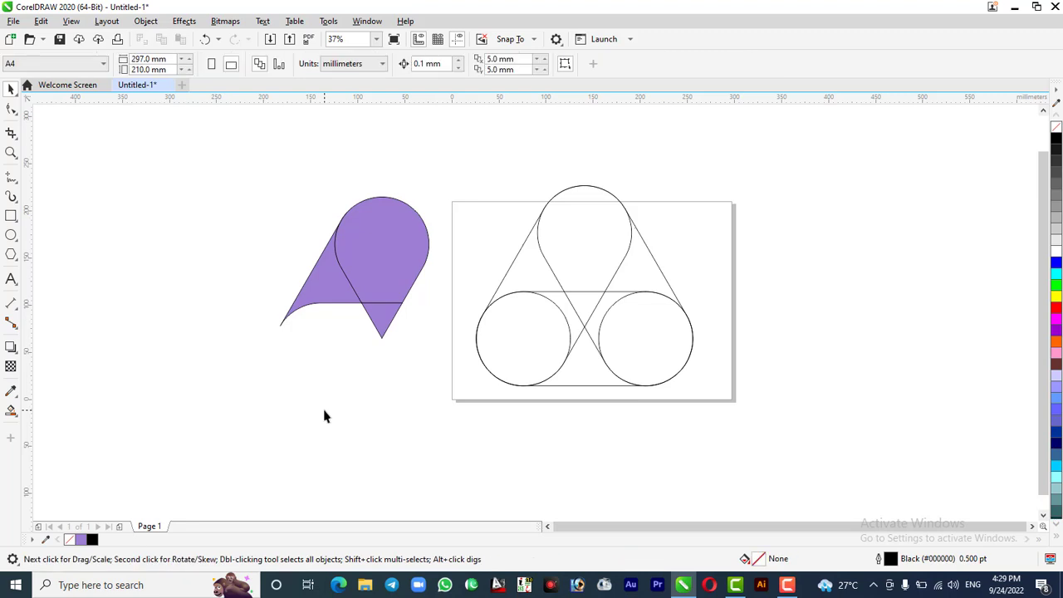
click(392, 256)
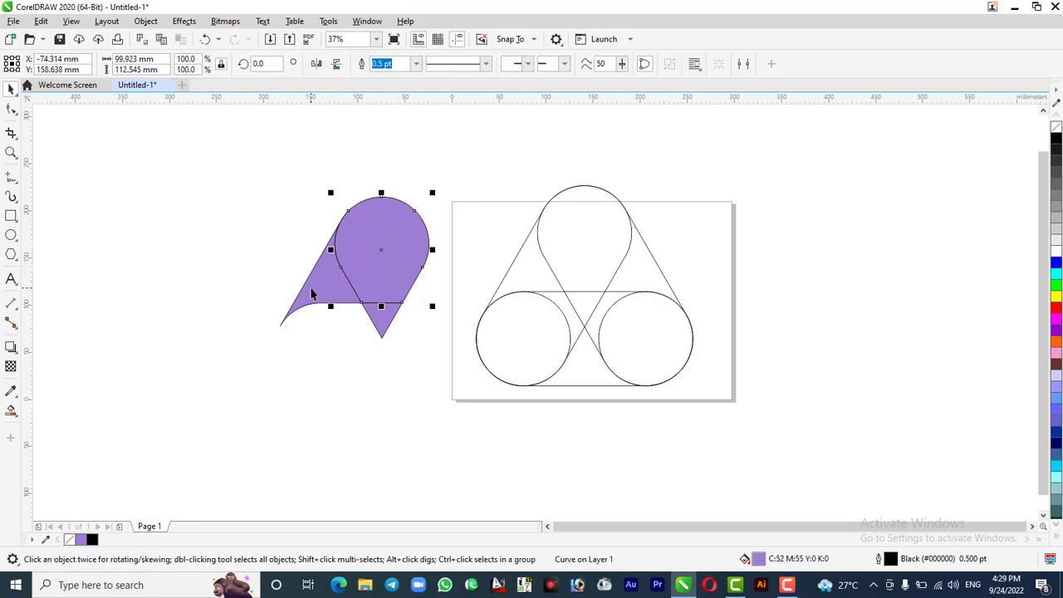
shift+click(311, 292)
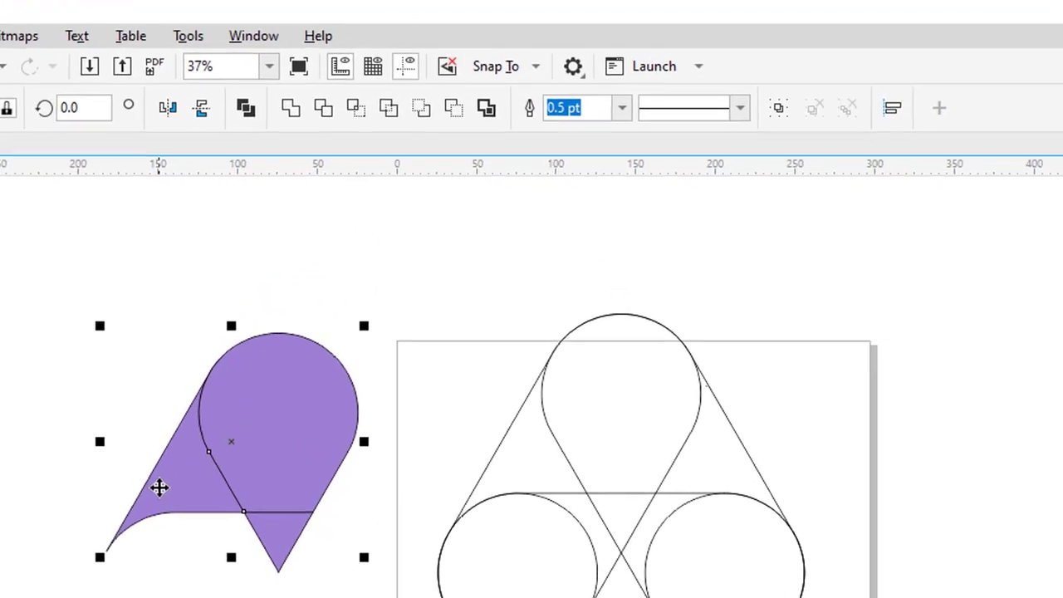
click(278, 113)
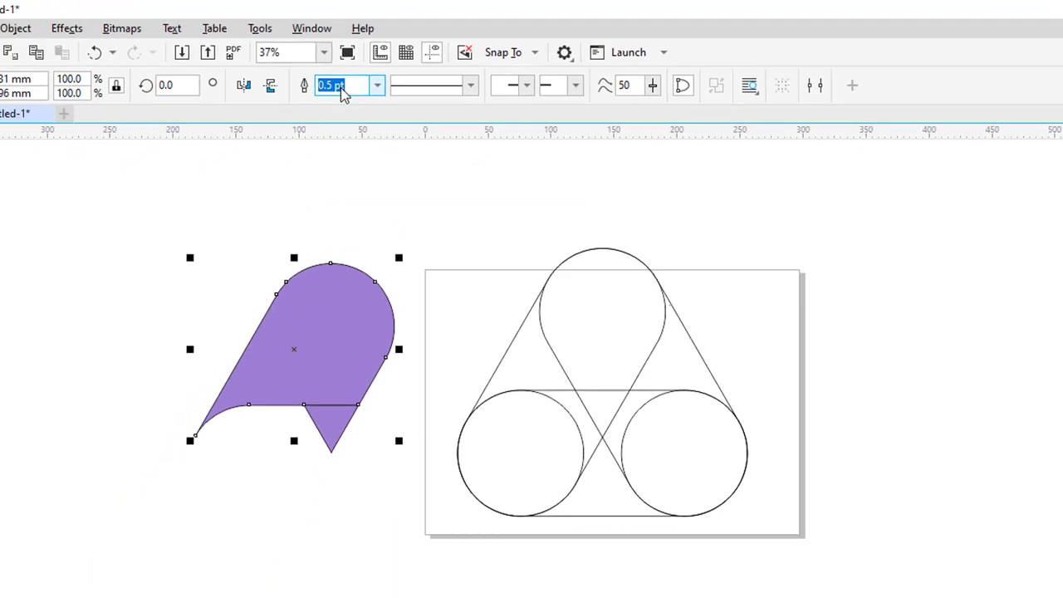
click(424, 196)
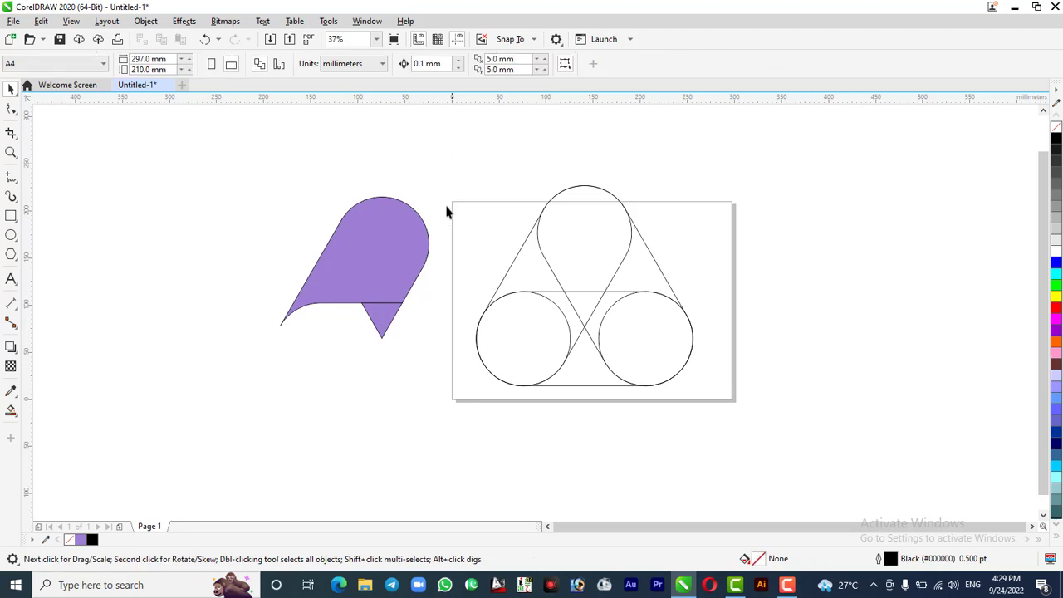
drag(371, 260, 260, 258)
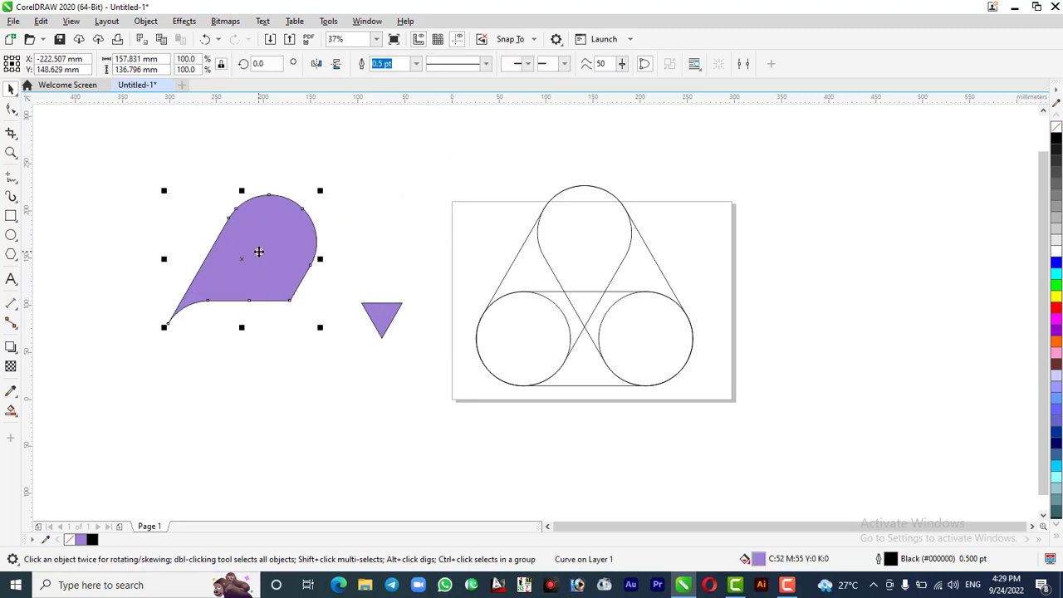
key(ctrl+z)
Select the five-shape outline figure and move it off the page to the right
scroll(559, 260, down, 2)
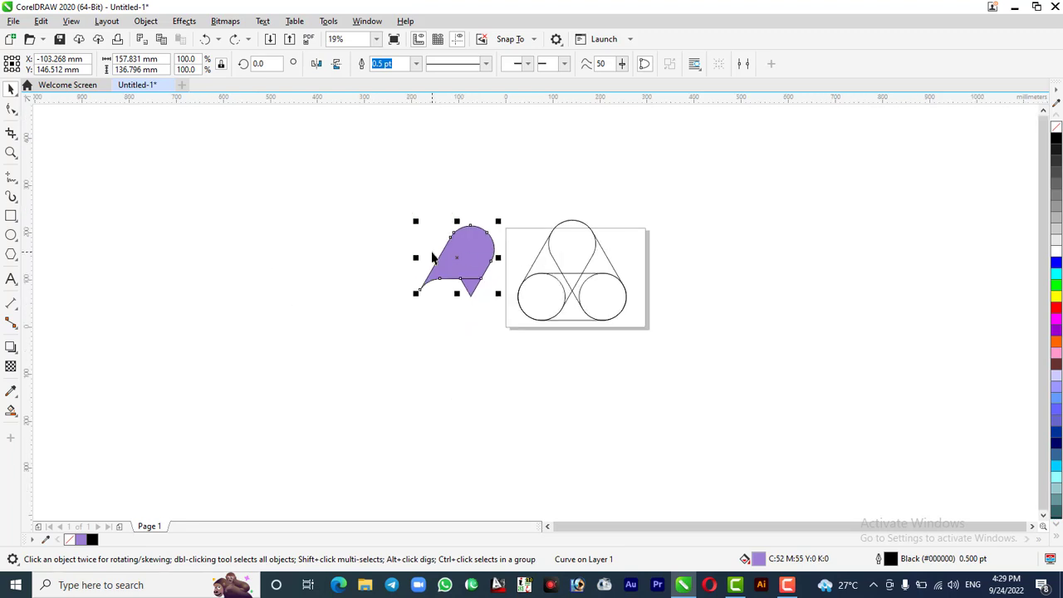
drag(715, 187, 507, 357)
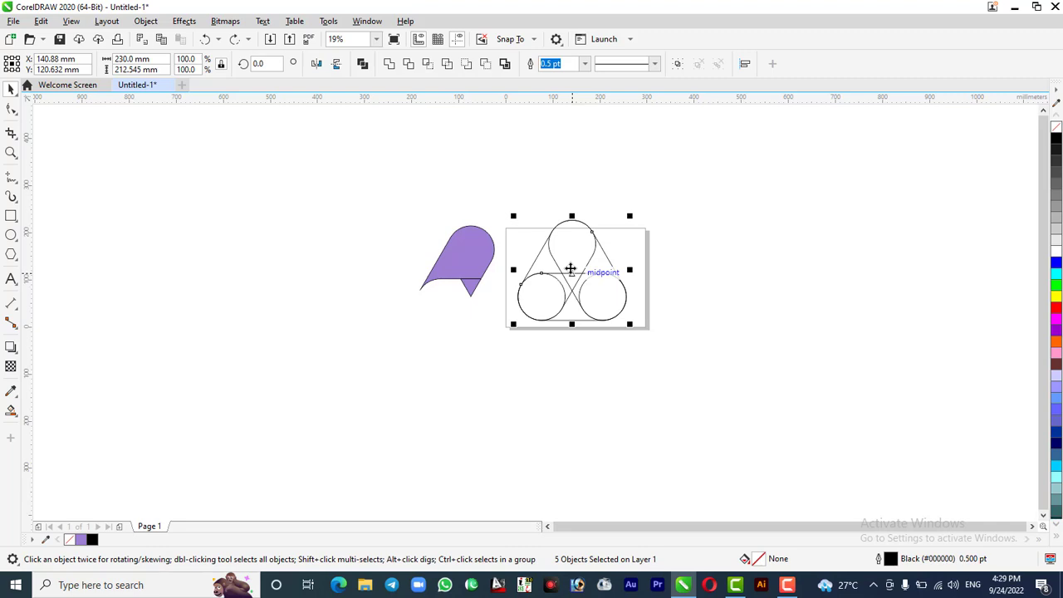
drag(571, 268, 739, 271)
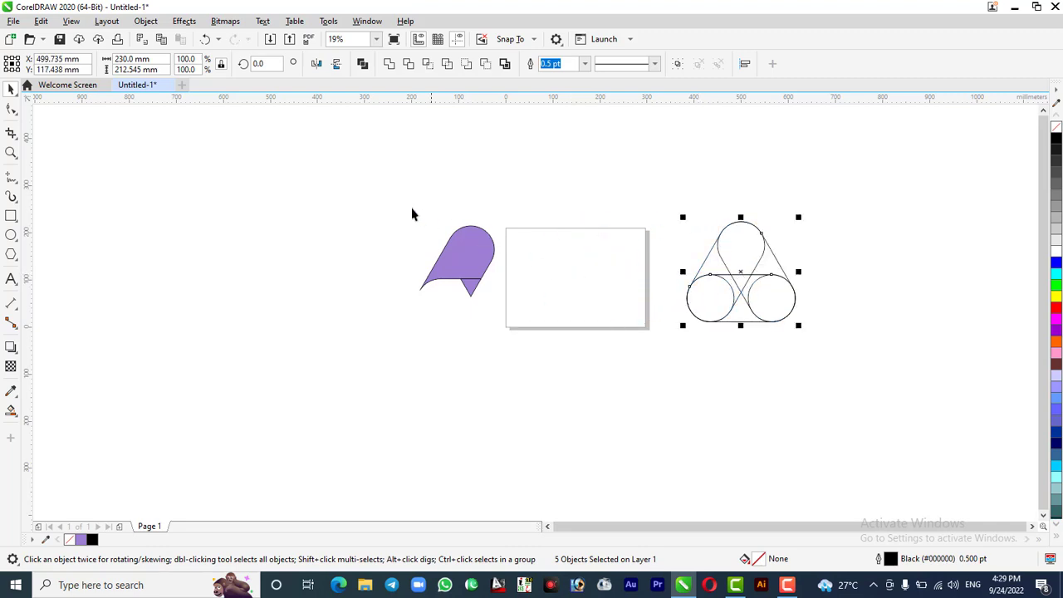
Move the welded purple shape and the small triangle together onto the middle of the page
drag(411, 215, 429, 263)
drag(522, 330, 522, 329)
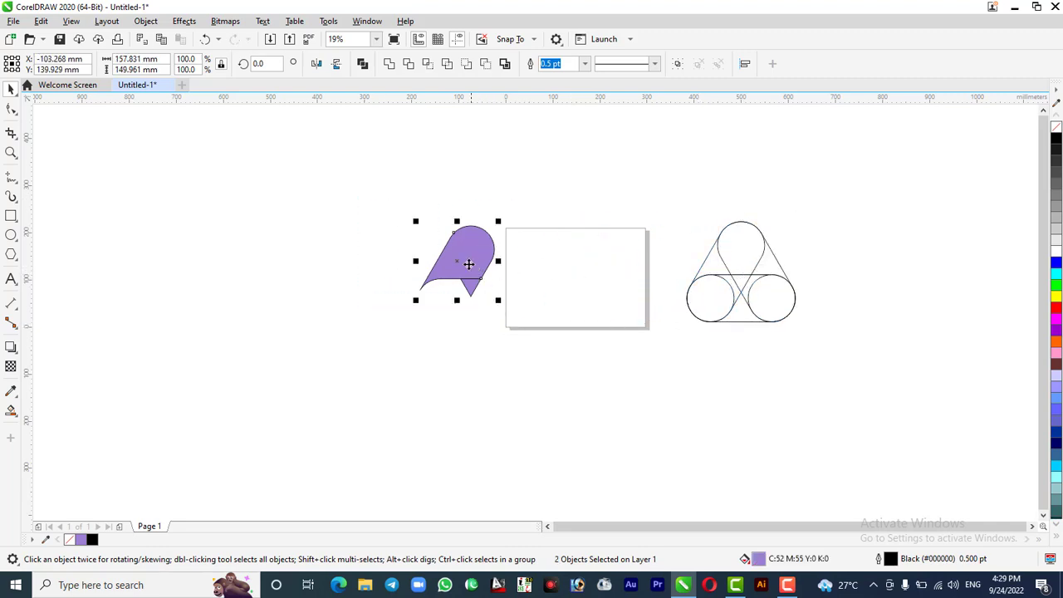
drag(459, 263, 559, 272)
scroll(585, 305, up, 2)
scroll(584, 290, down, 1)
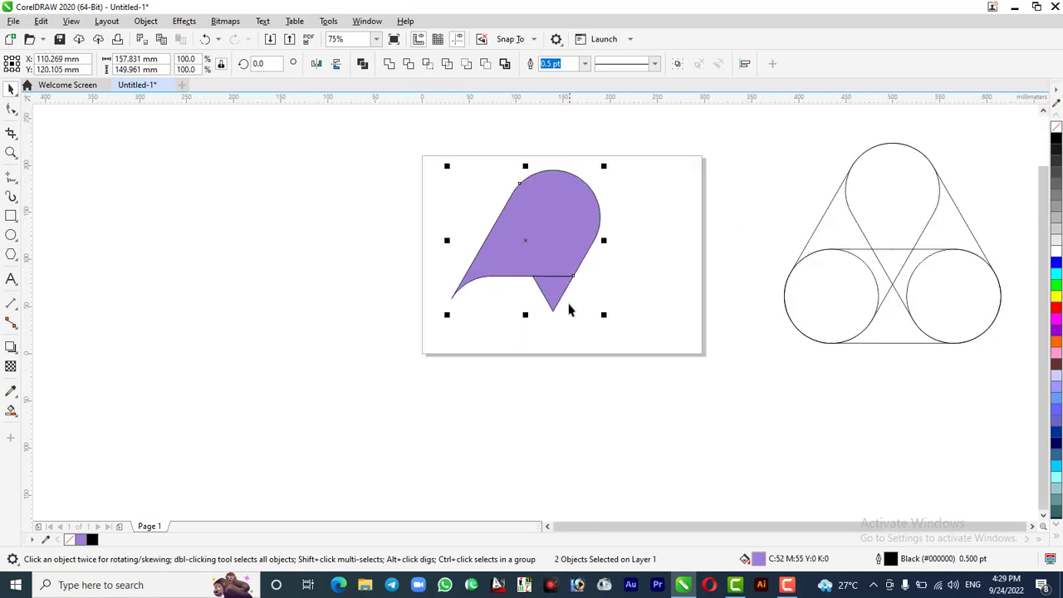
scroll(580, 222, up, 1)
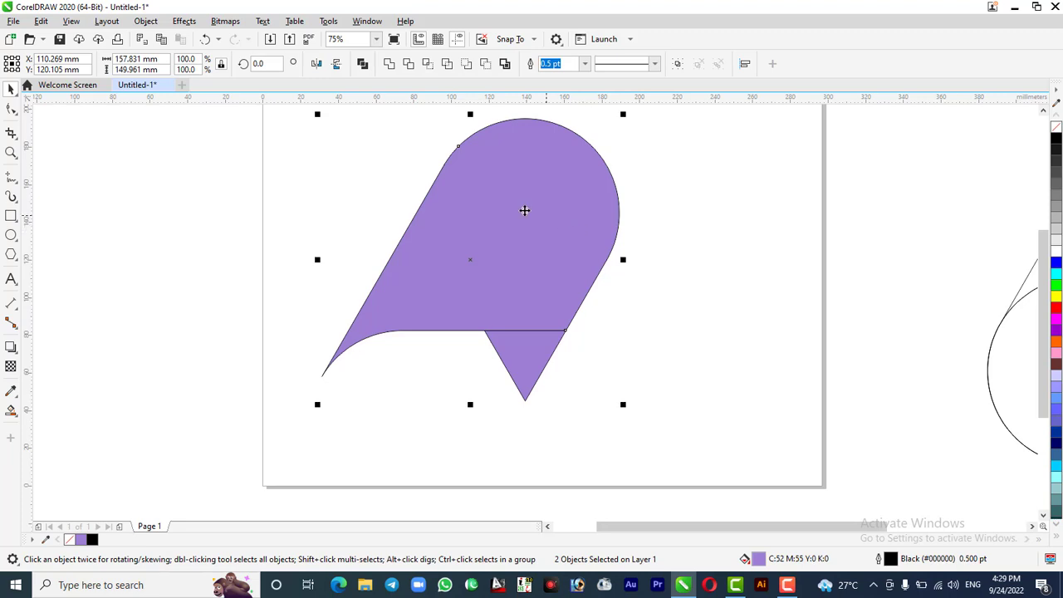
click(885, 214)
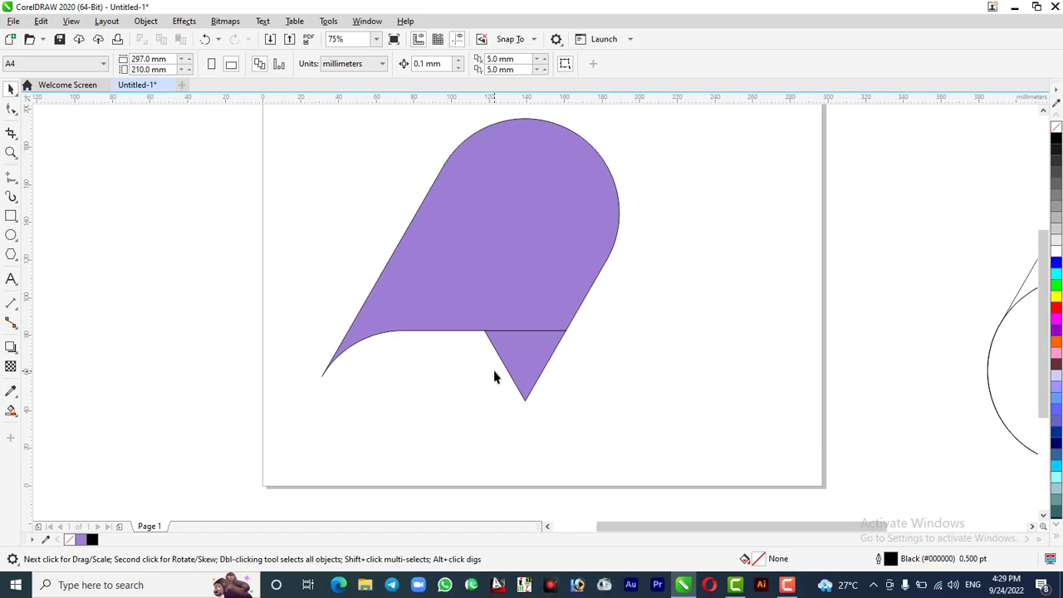
Draw two freehand lines from the small triangle's upper corners to the midpoints of the opposite sides, crossing at its centre
click(10, 179)
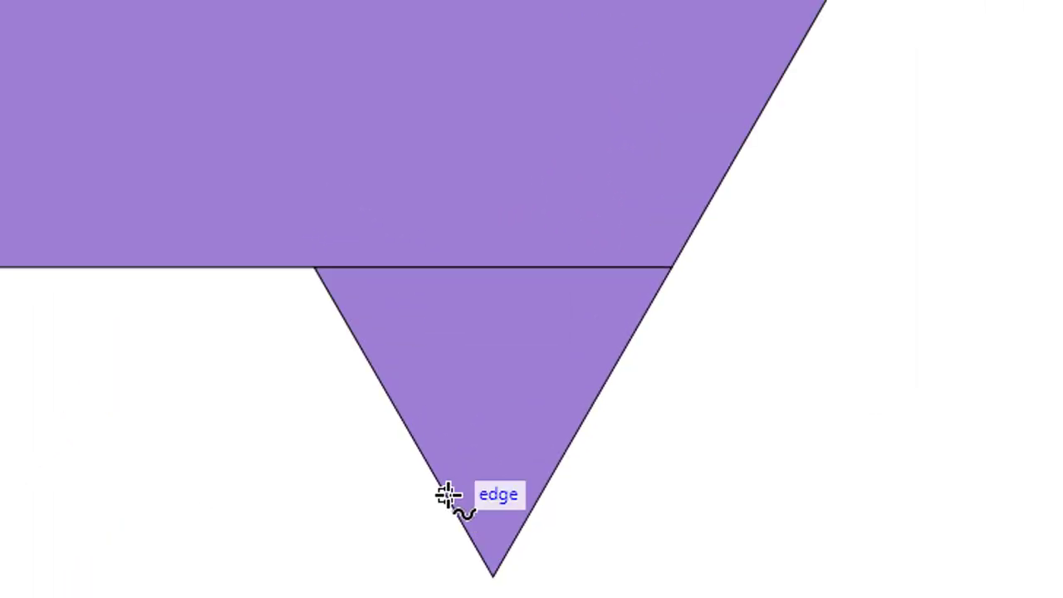
click(404, 418)
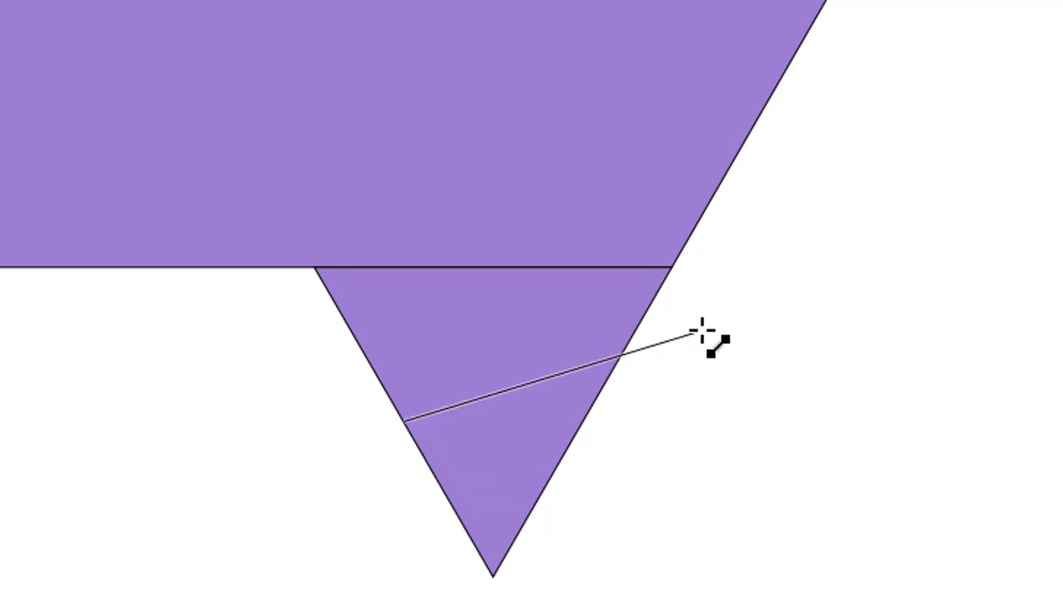
click(670, 267)
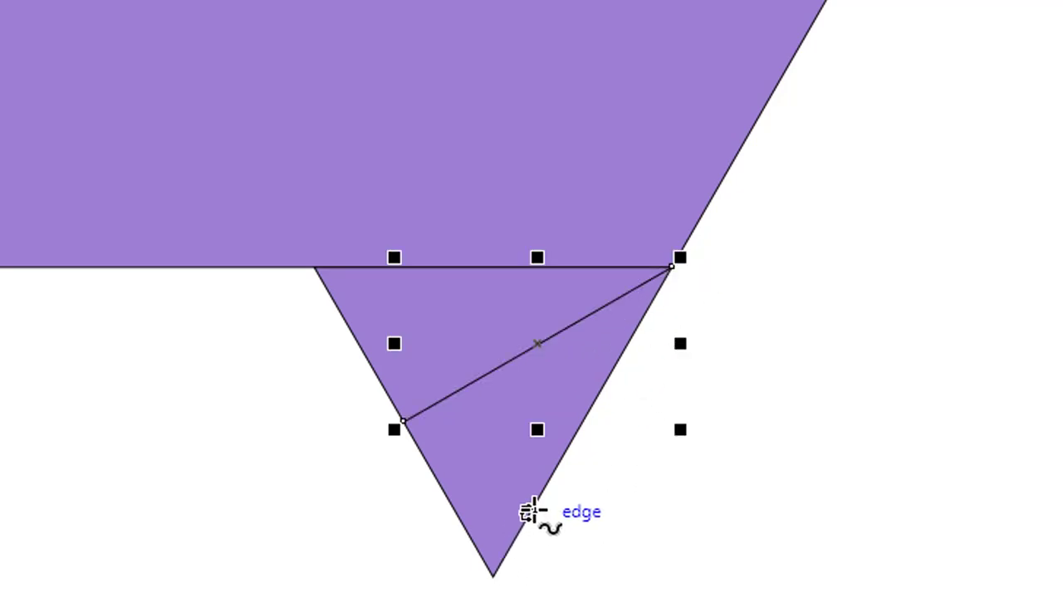
click(581, 424)
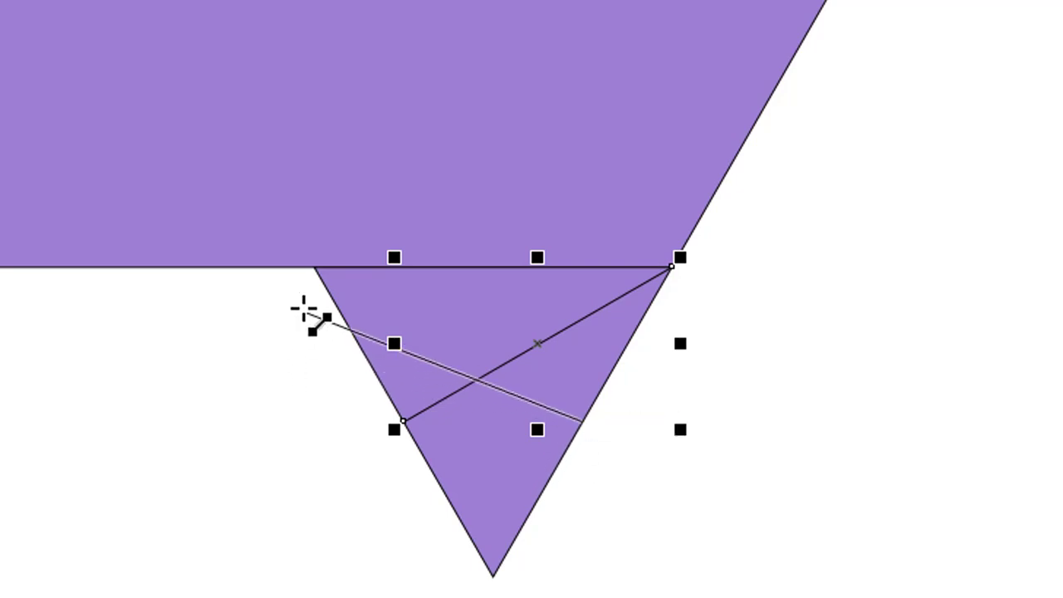
click(313, 266)
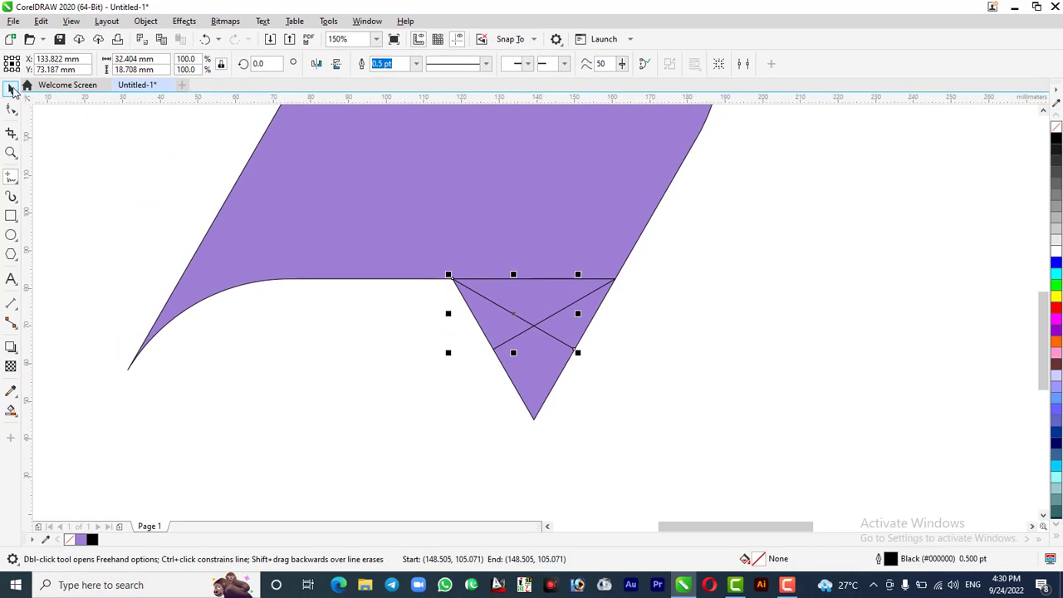
click(11, 89)
Create two copies of the welded shape, each rotated a further 120° counterclockwise about the intersection of the lines in the small triangle
scroll(366, 426, down, 2)
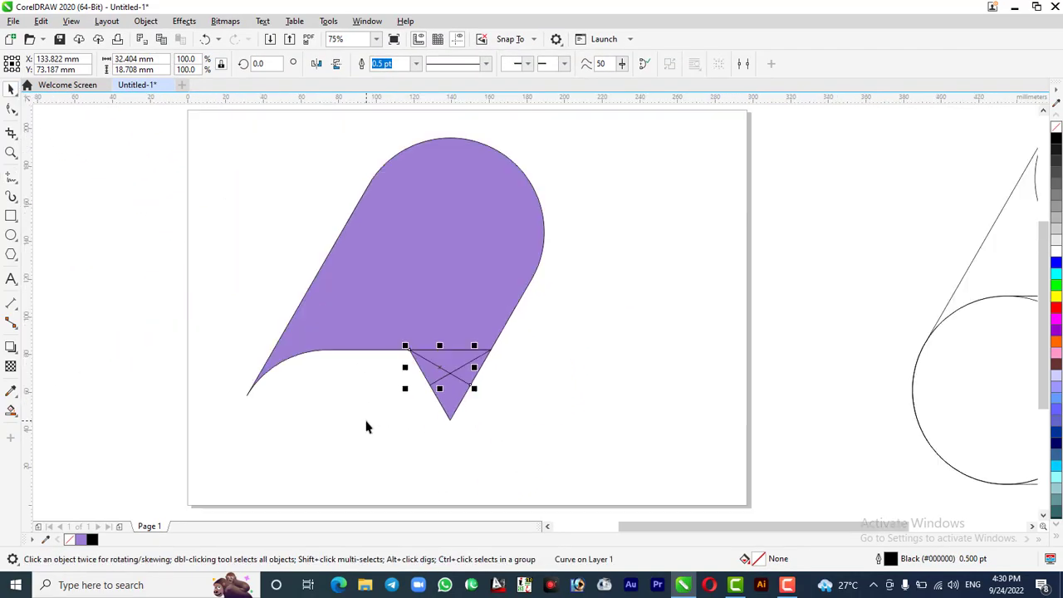
click(420, 258)
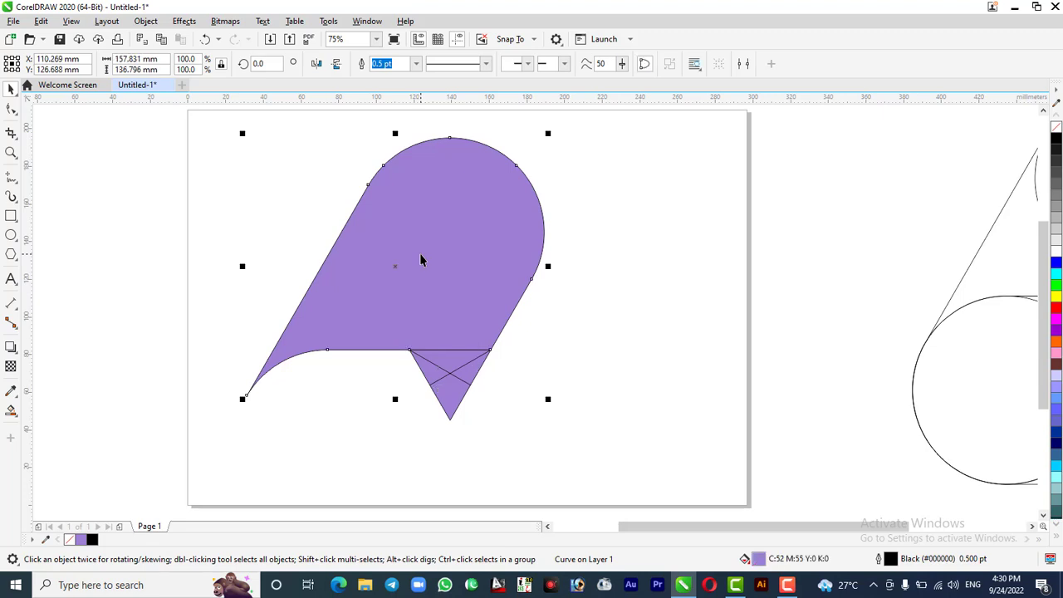
click(420, 256)
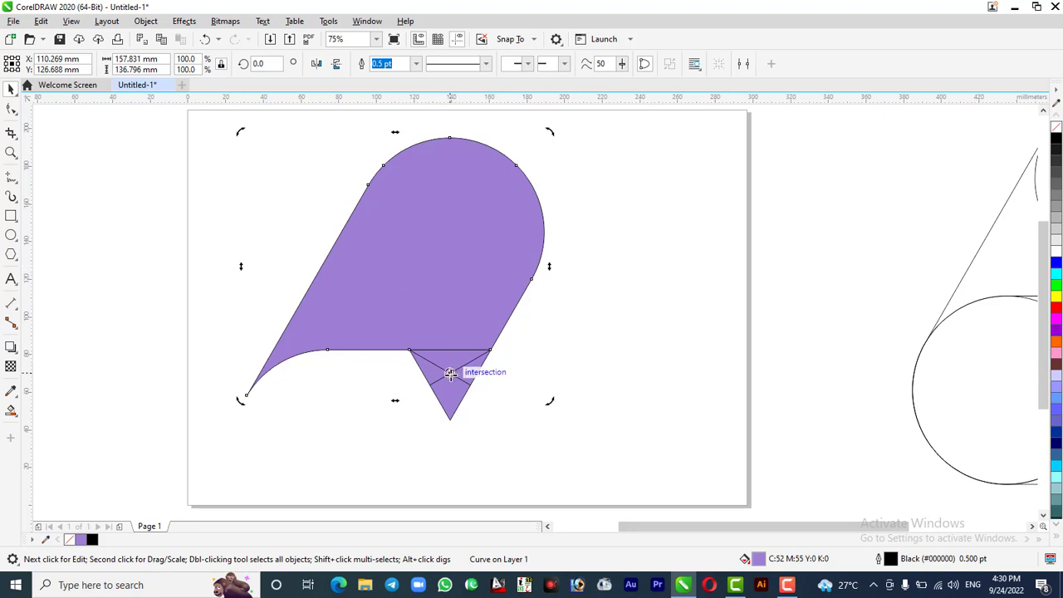
drag(450, 374, 449, 373)
drag(550, 131, 304, 386)
right_click(304, 387)
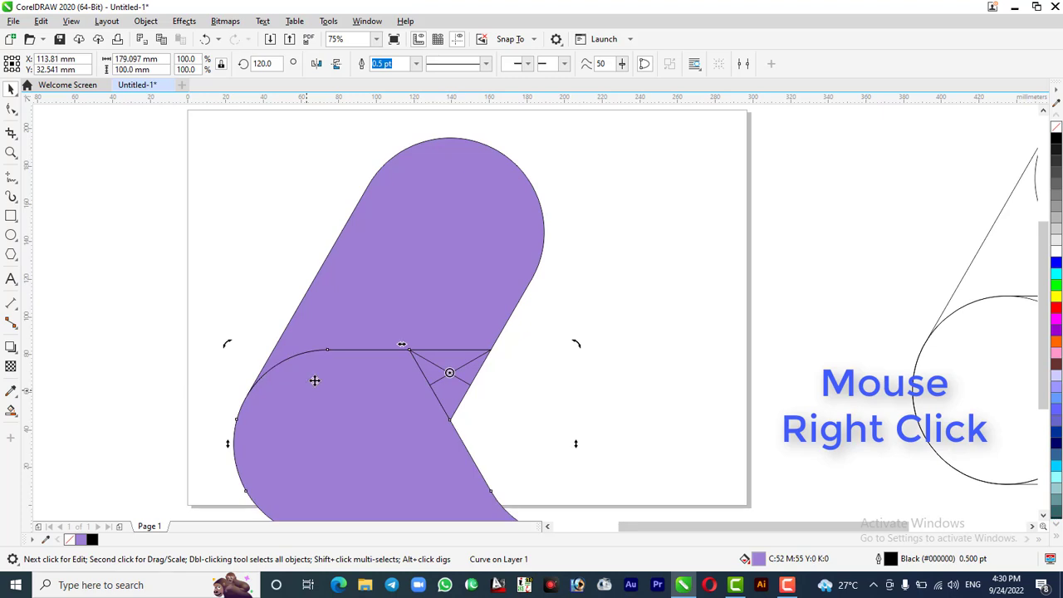
scroll(424, 195, down, 1)
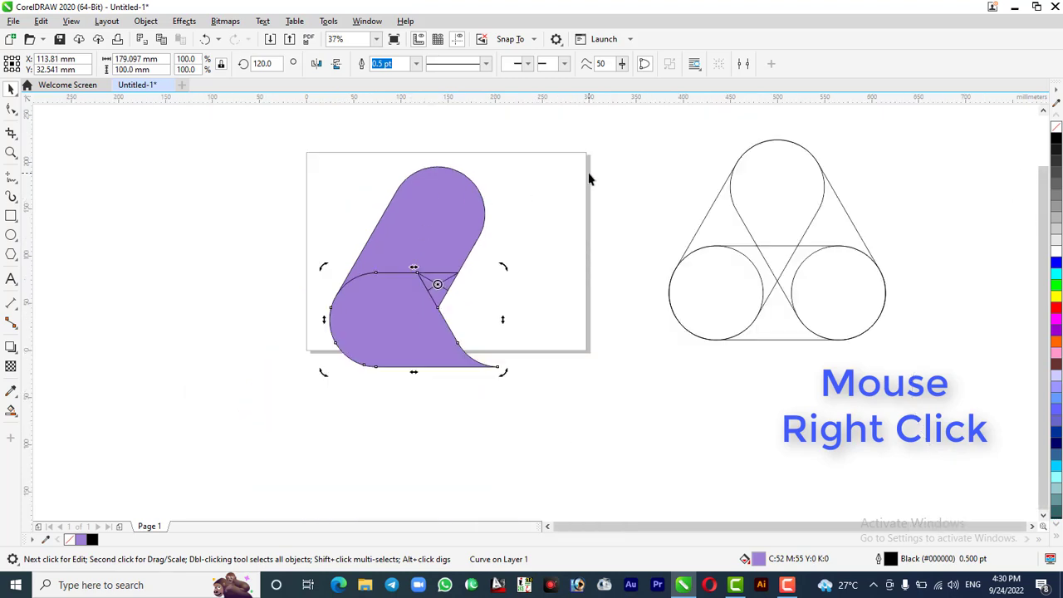
key(ctrl+r)
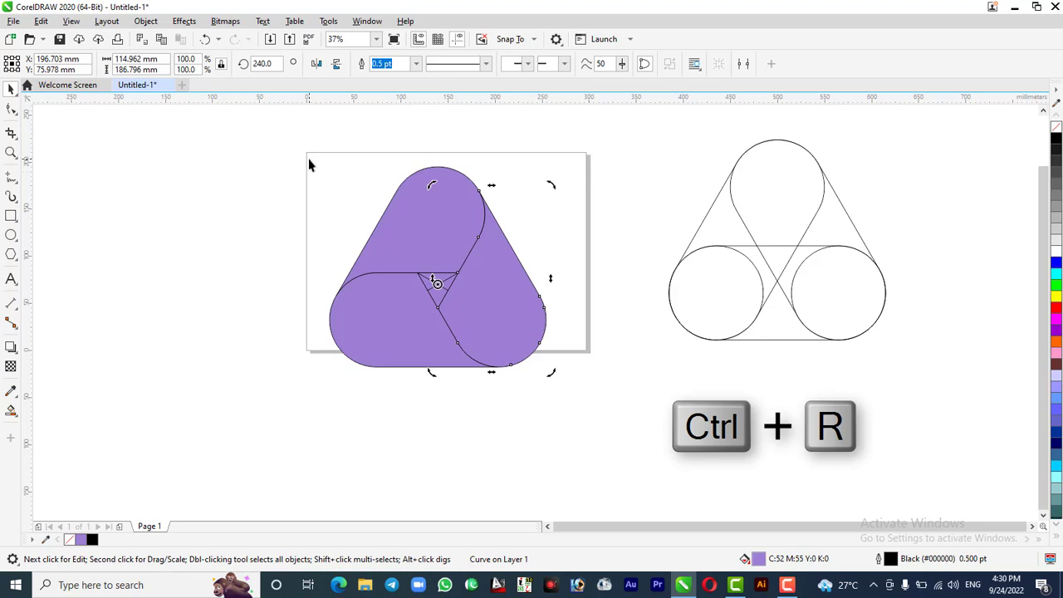
Delete the small central triangle and its two crossing construction lines
click(351, 206)
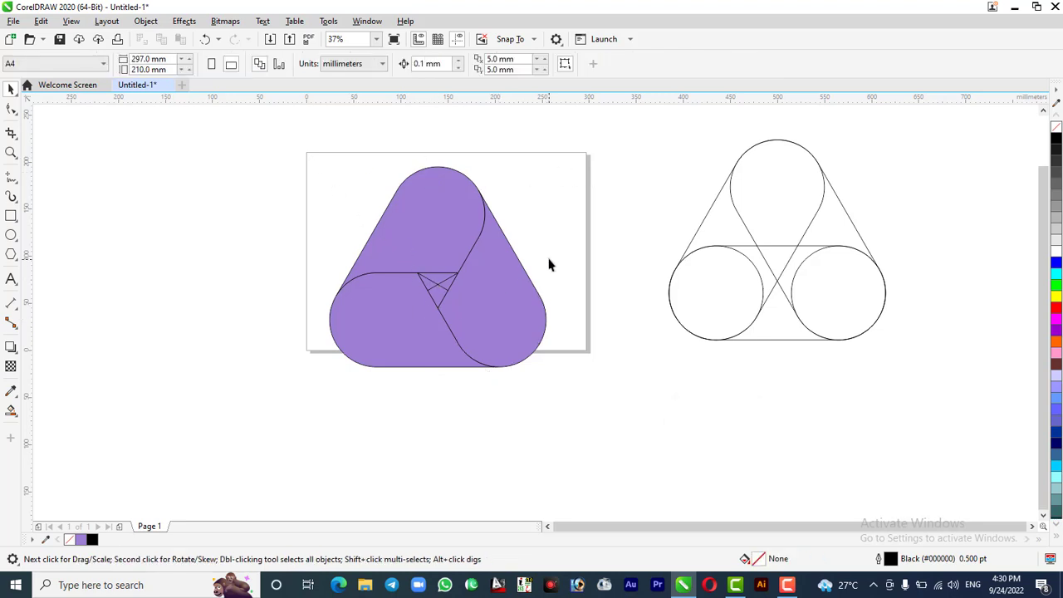
drag(503, 280, 376, 321)
key(Delete)
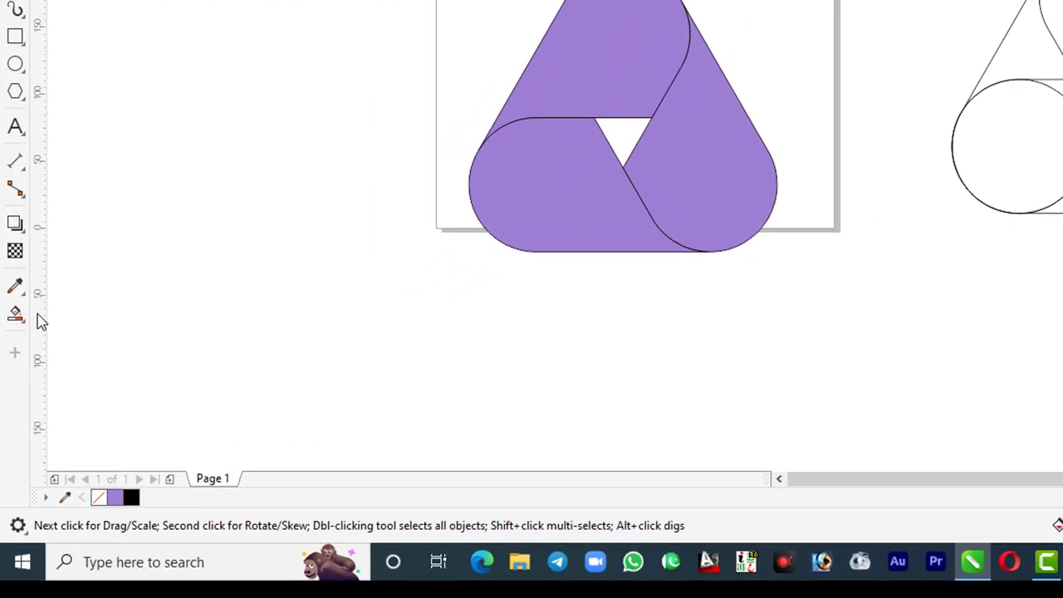
Apply a linear fountain fill to the lower-left purple shape with the Interactive Fill tool, running vertically from its bottom edge to its upper edge
click(17, 316)
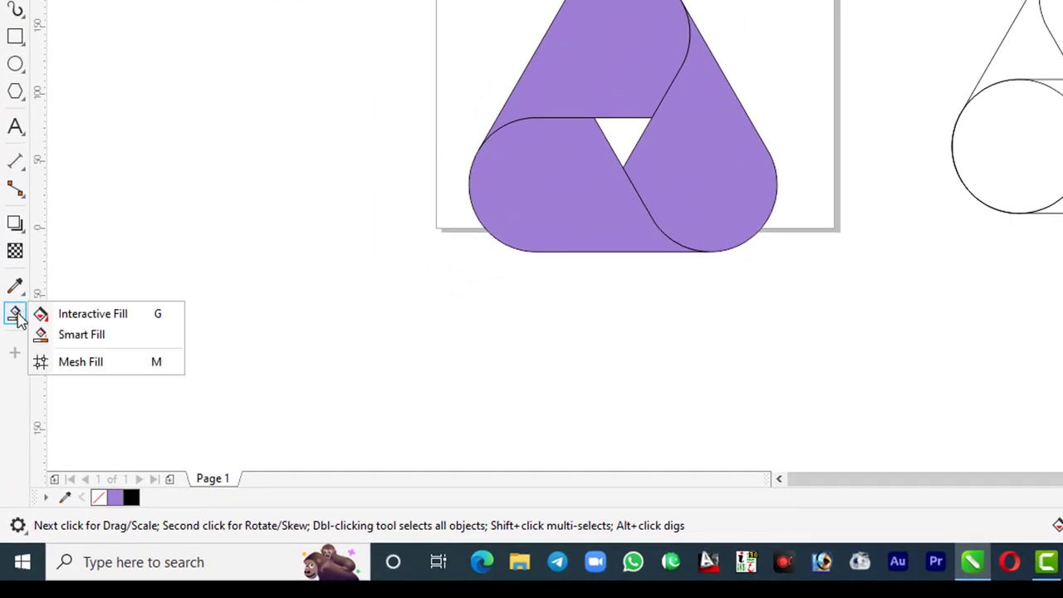
click(67, 315)
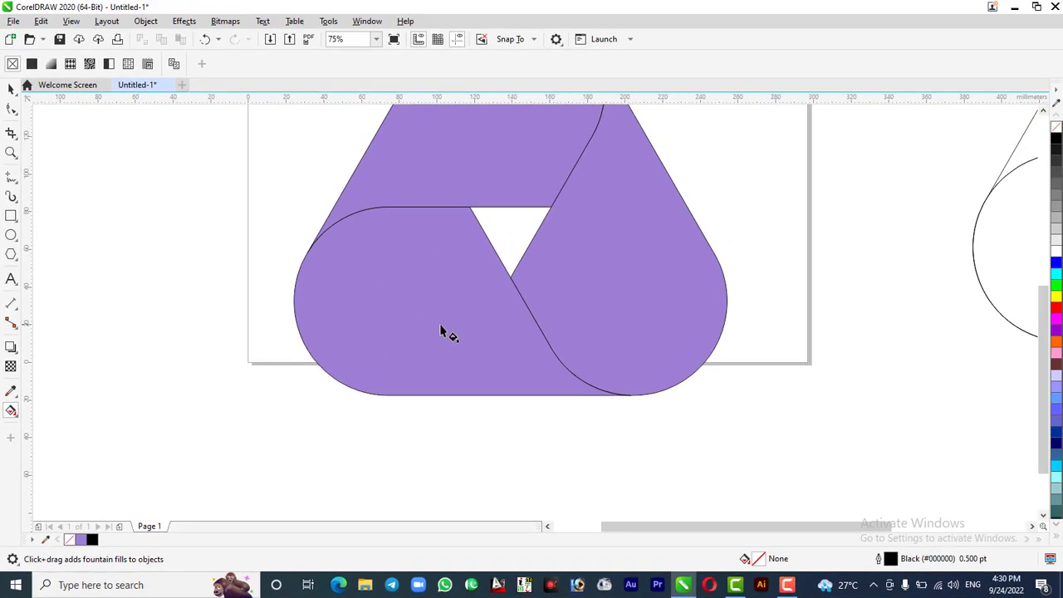
click(440, 330)
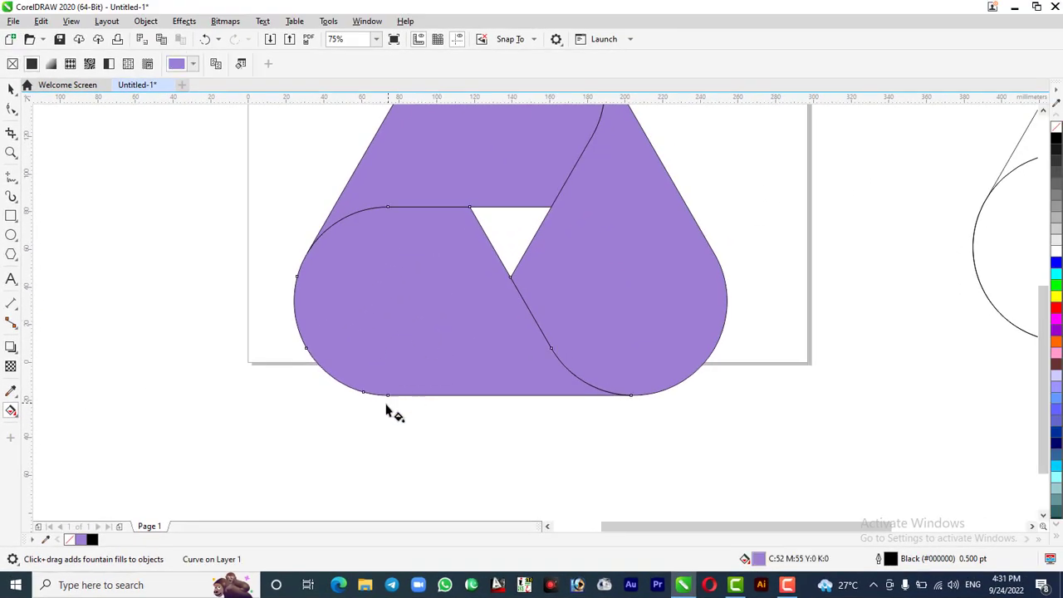
drag(387, 397, 388, 206)
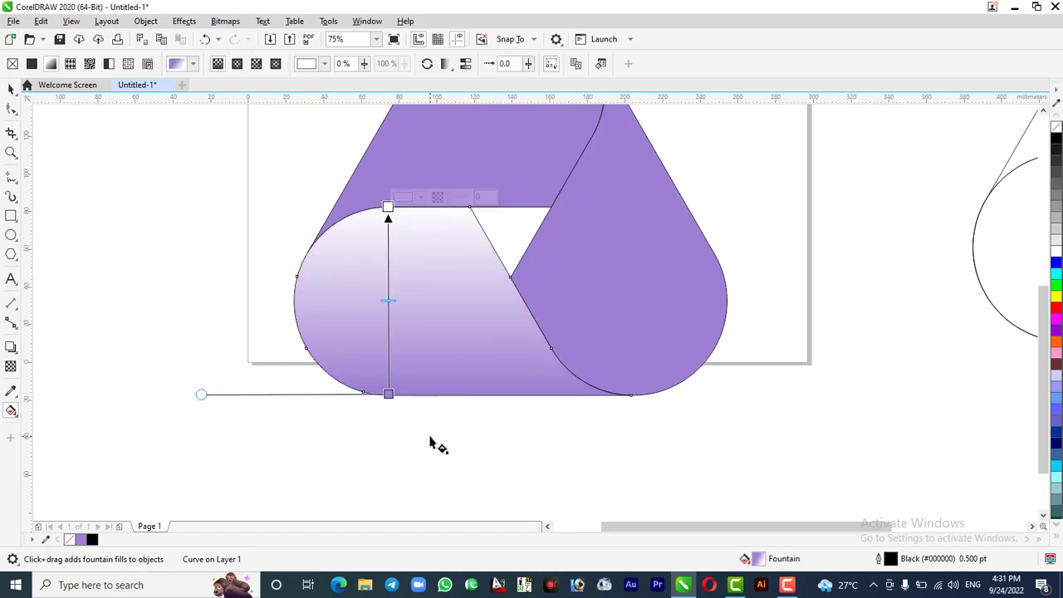
Colour the gradient's bottom node light magenta and add a pure magenta node about a quarter of the way up the gradient
click(389, 394)
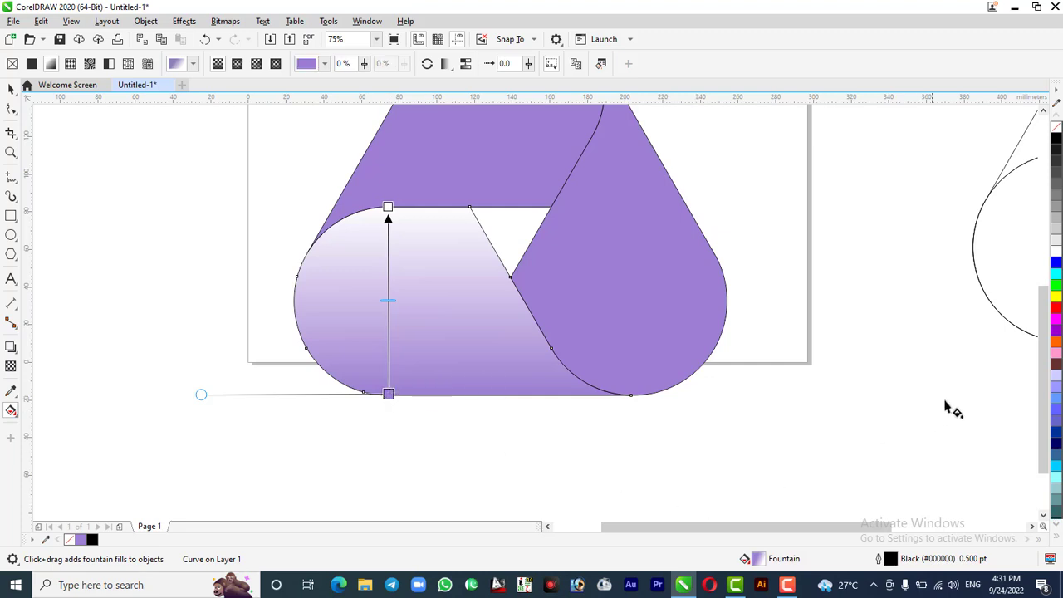
click(1056, 322)
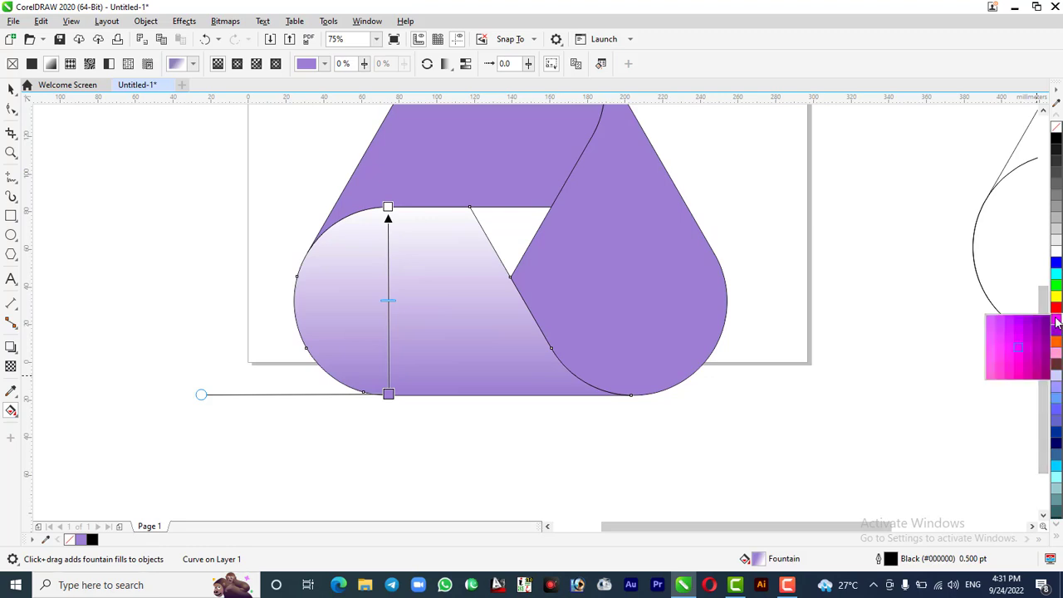
click(990, 347)
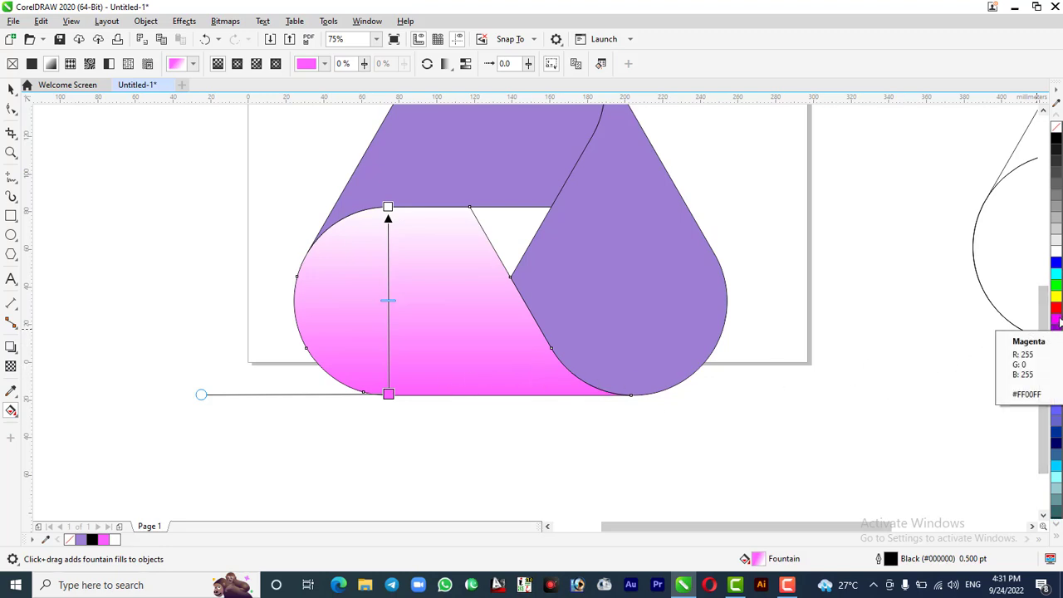
drag(1058, 322, 387, 351)
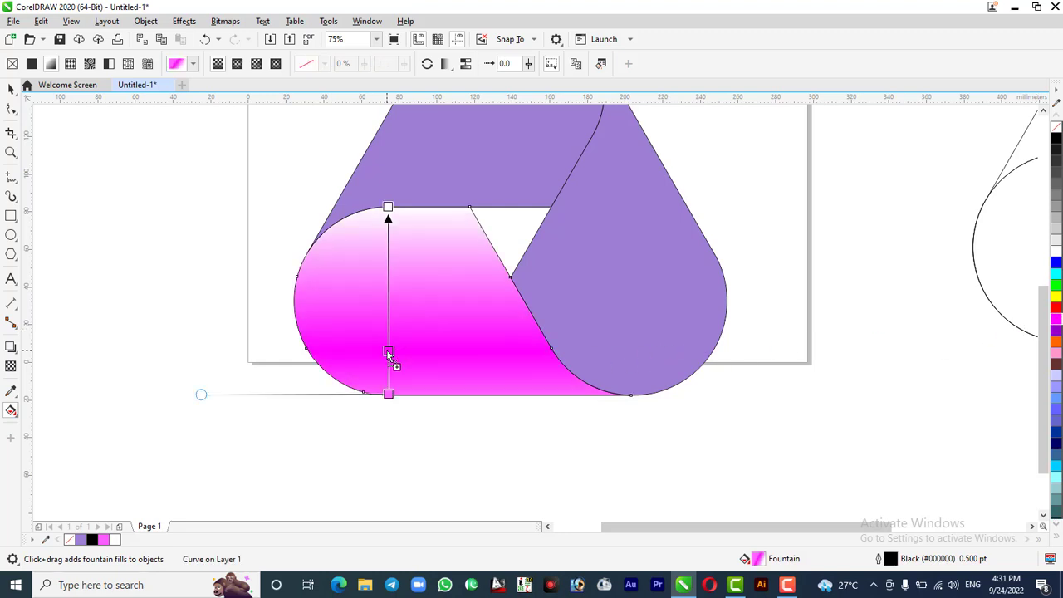
Colour the white node at the upper end of the lower-left shape's gradient dark magenta
click(387, 206)
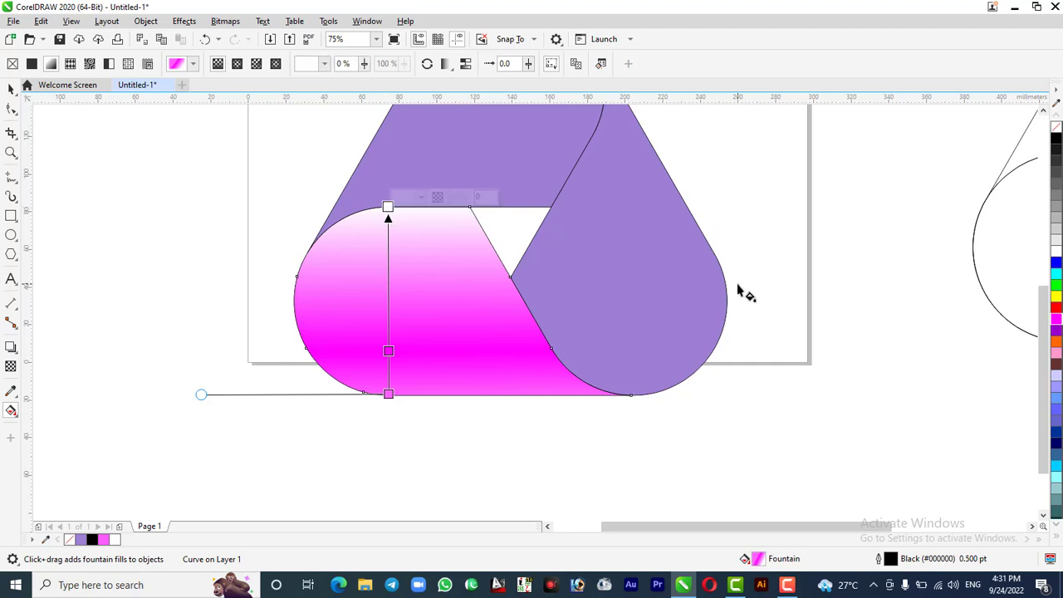
click(1056, 325)
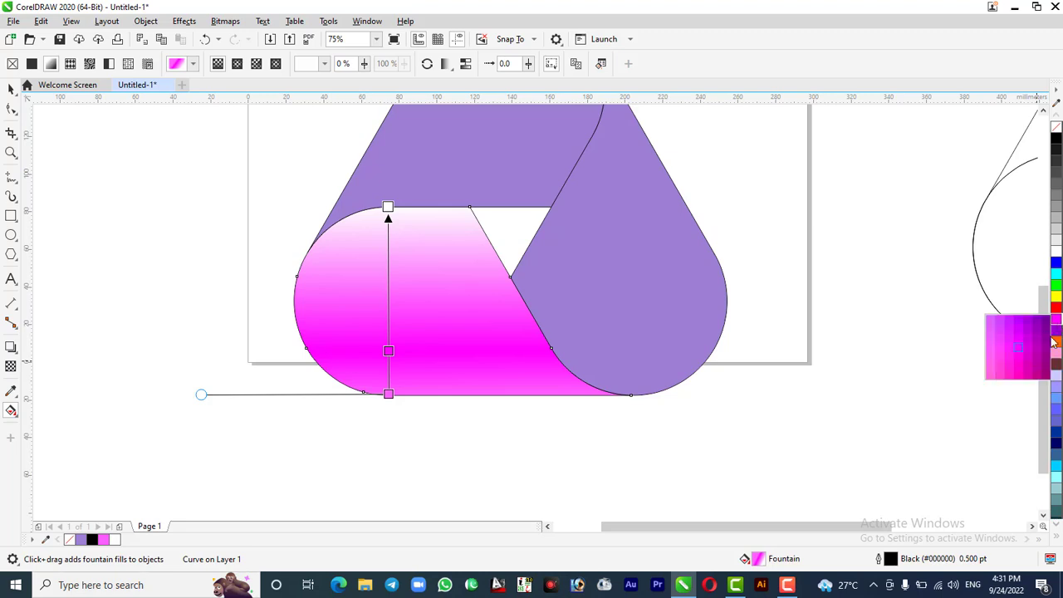
click(1045, 349)
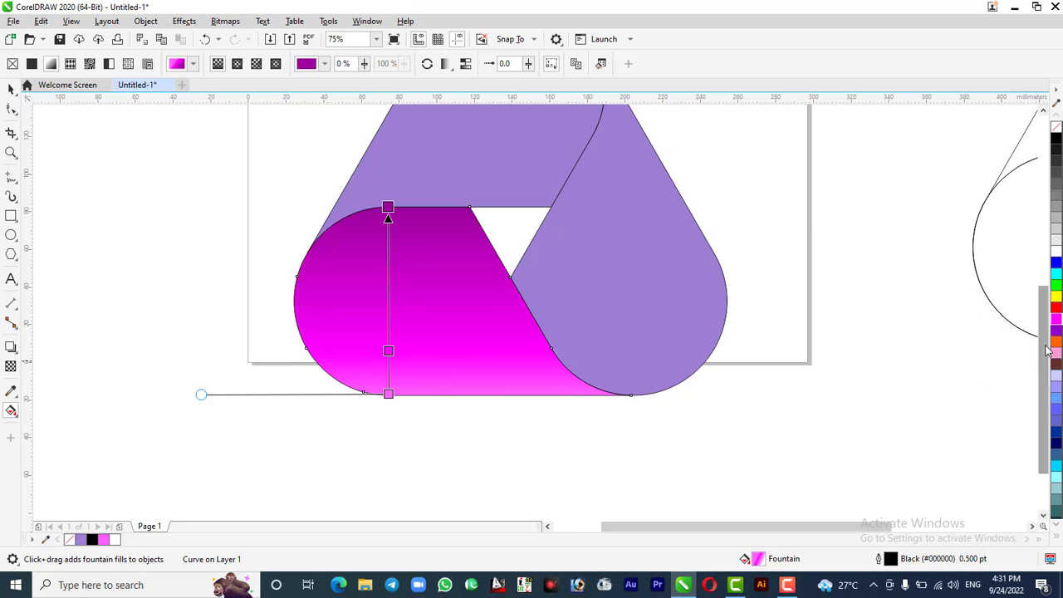
Darken the upper gradient node of the magenta shape by switching its colour model to CMYK and setting K to 40
click(386, 208)
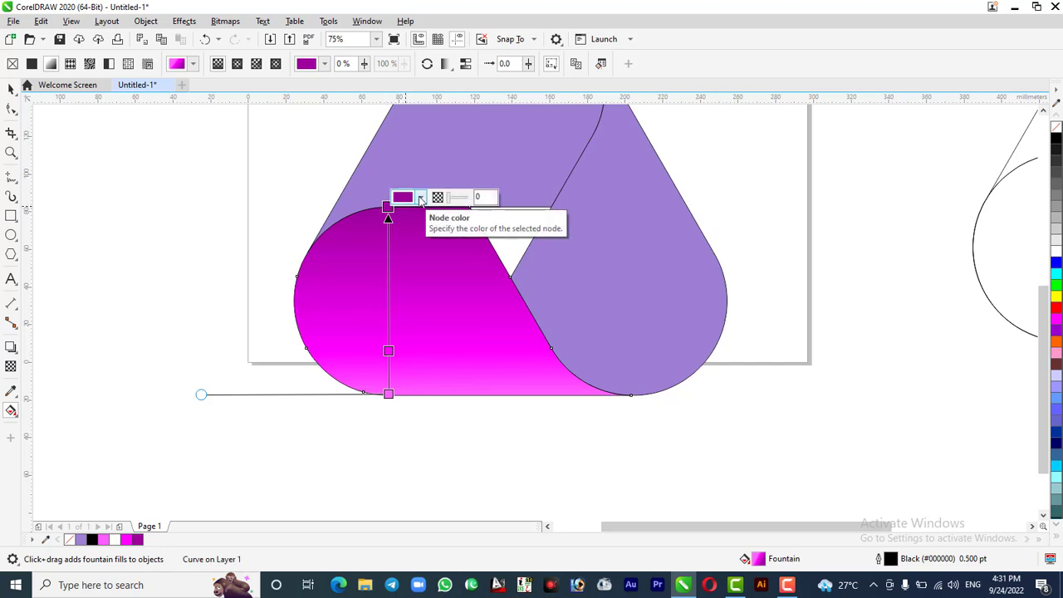
click(421, 199)
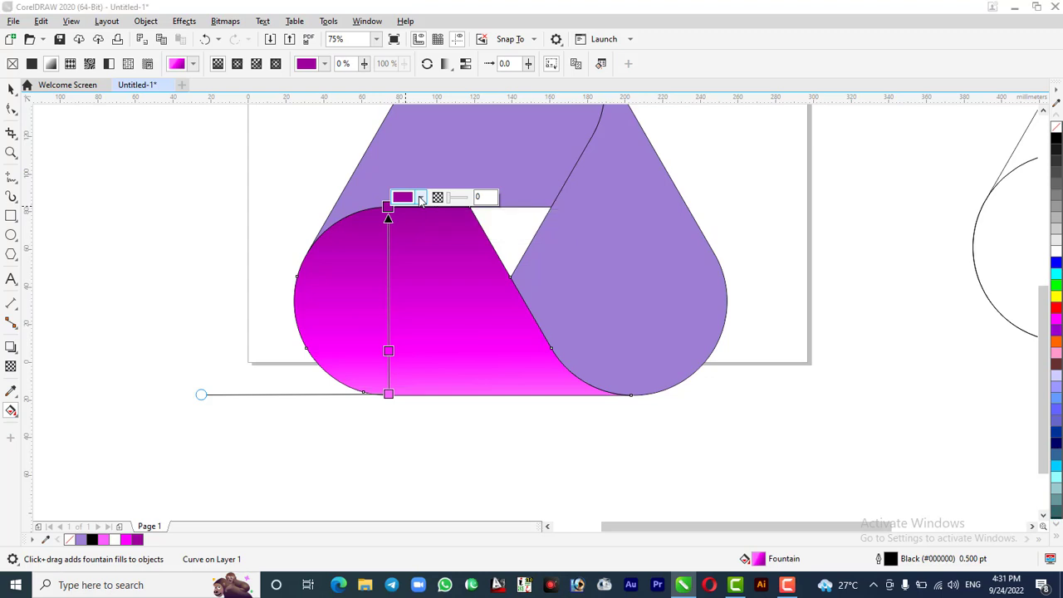
click(420, 200)
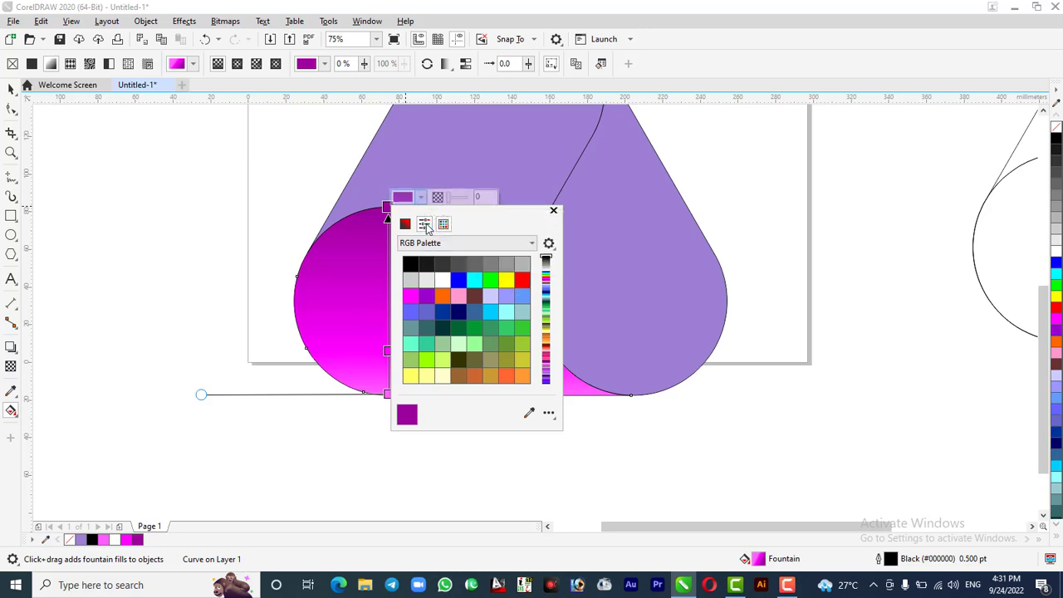
click(424, 224)
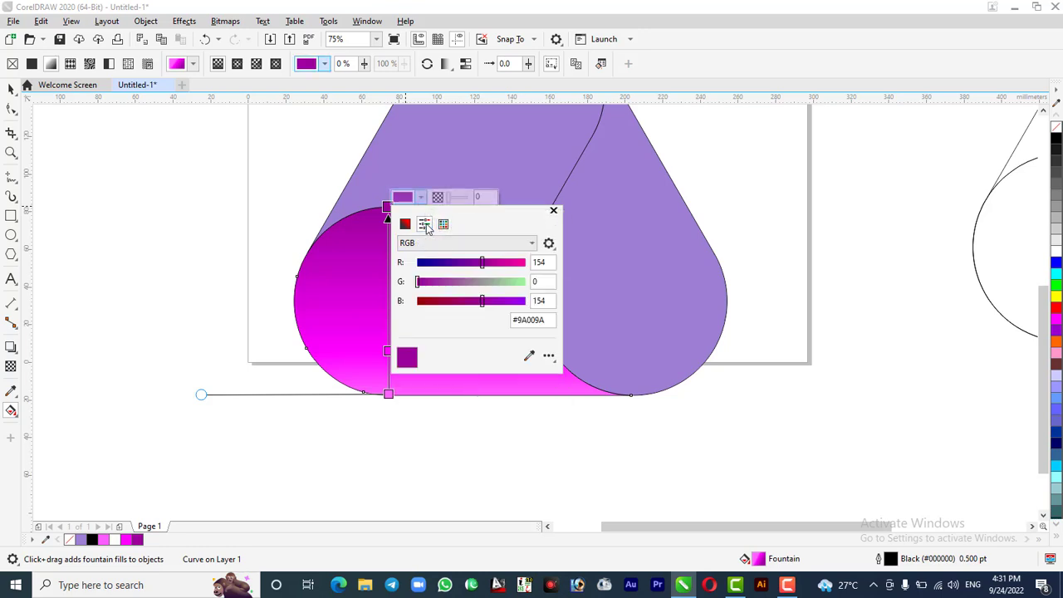
click(499, 243)
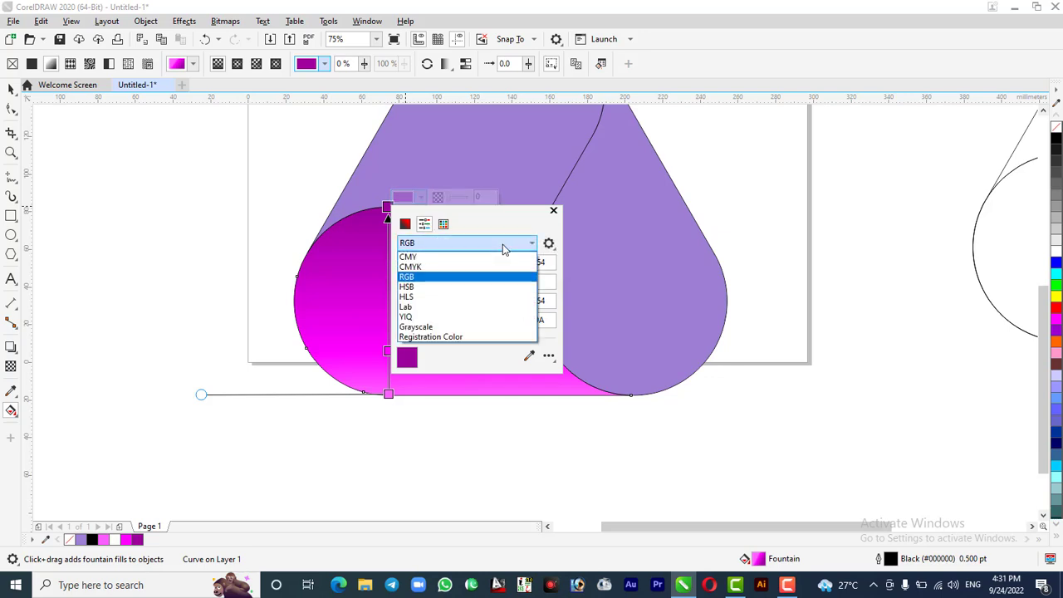
click(446, 266)
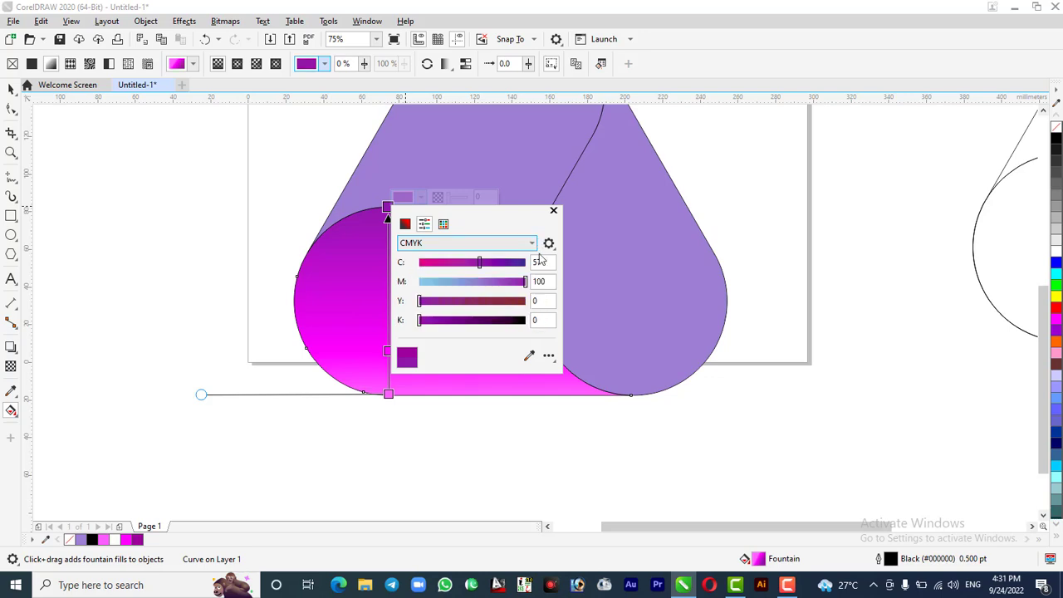
double_click(547, 321)
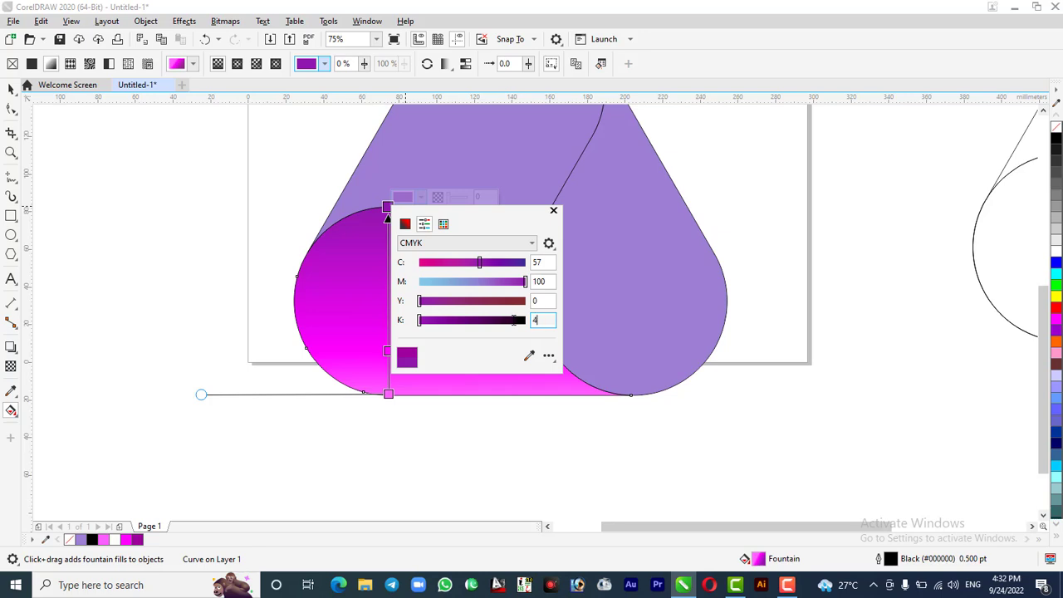
key(Return)
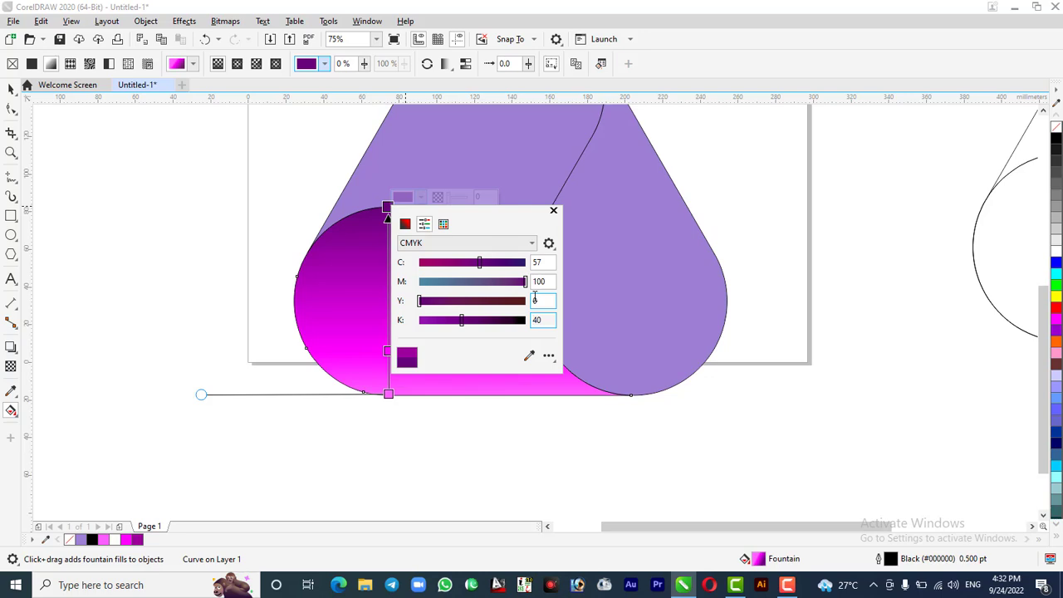
click(554, 212)
Try a linear fountain fill on the lower-right purple shape, running diagonally from its outer curve to the upper-right corner of the central triangle
scroll(457, 349, down, 1)
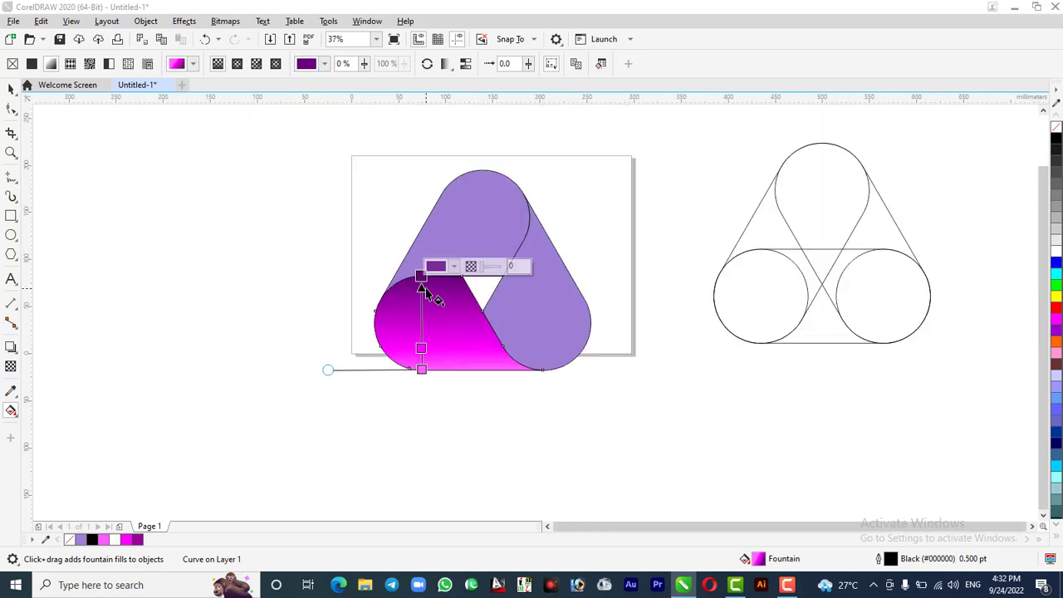
scroll(421, 289, up, 1)
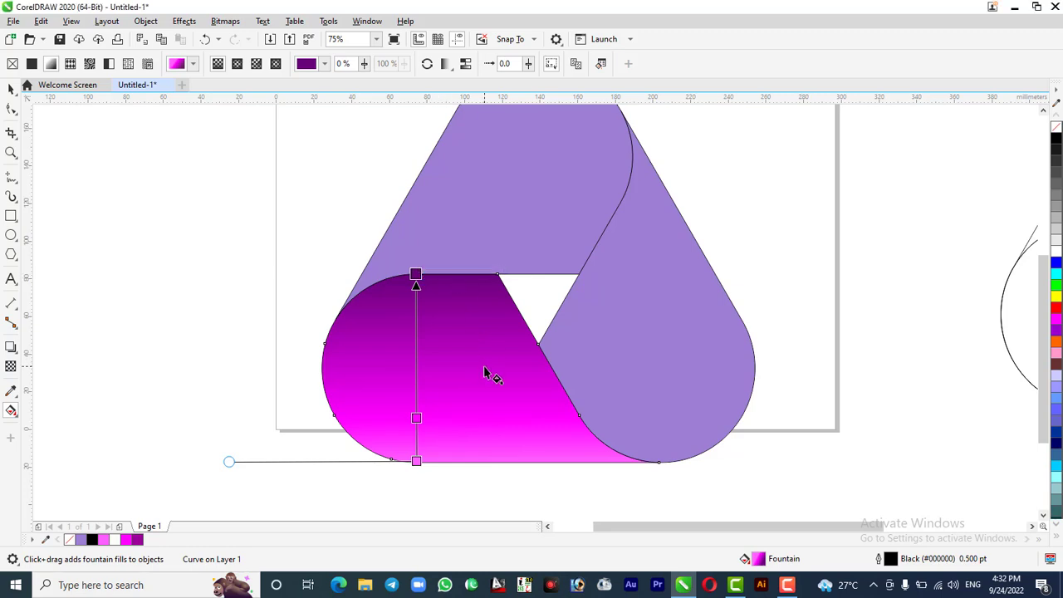
click(640, 379)
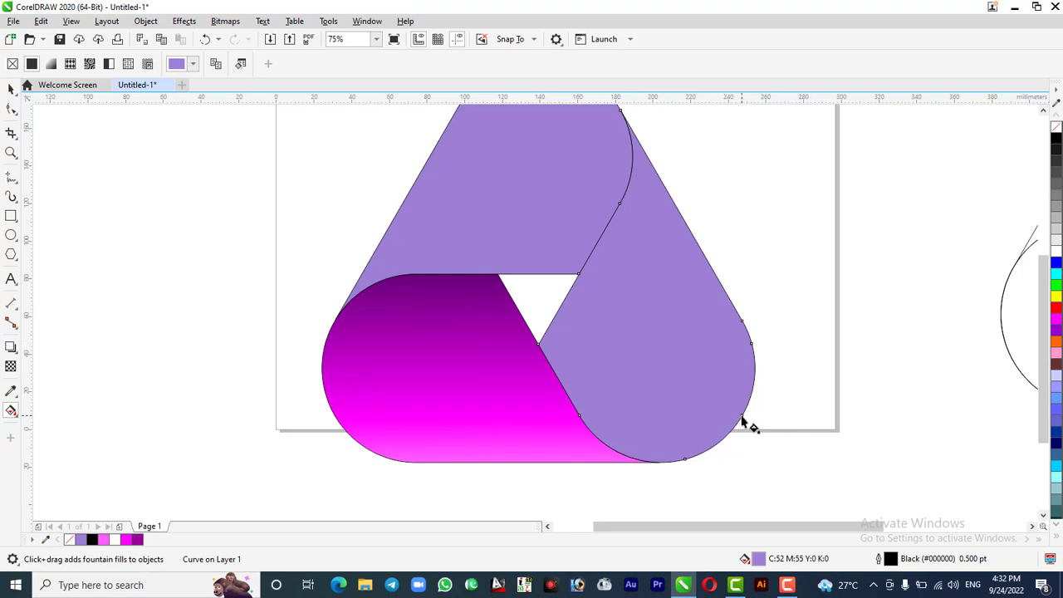
drag(741, 418, 585, 283)
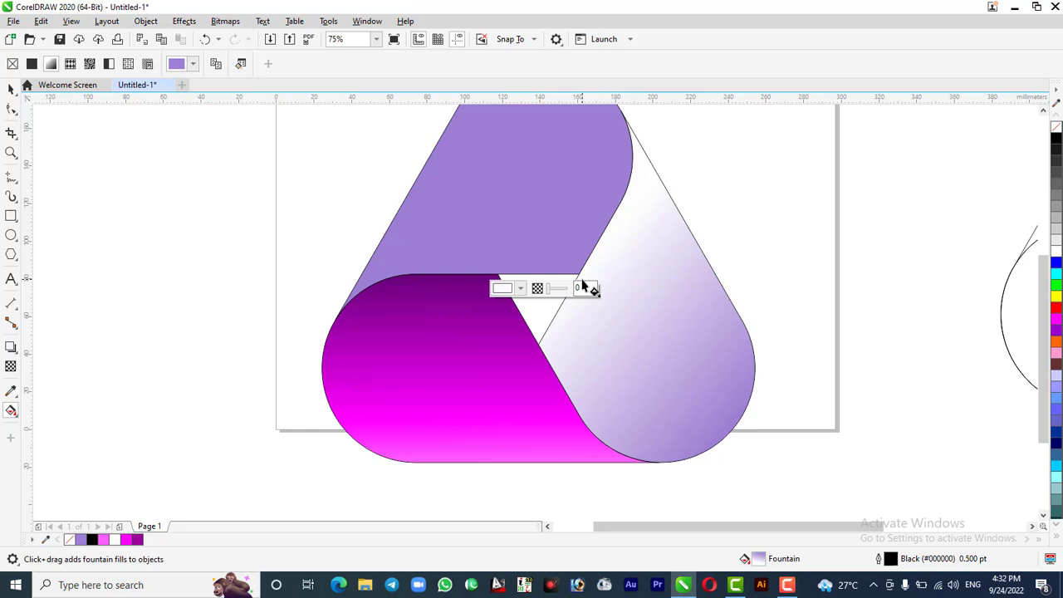
click(824, 338)
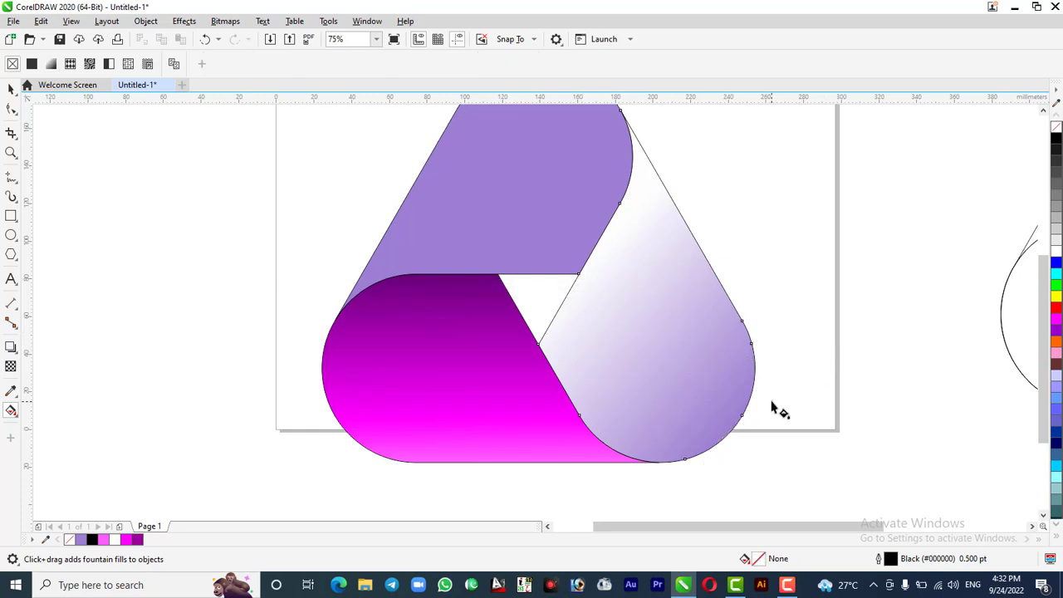
Run the lower-right shape's linear fountain fill straight across it, from the outer right edge to the node on its inner edge
click(742, 326)
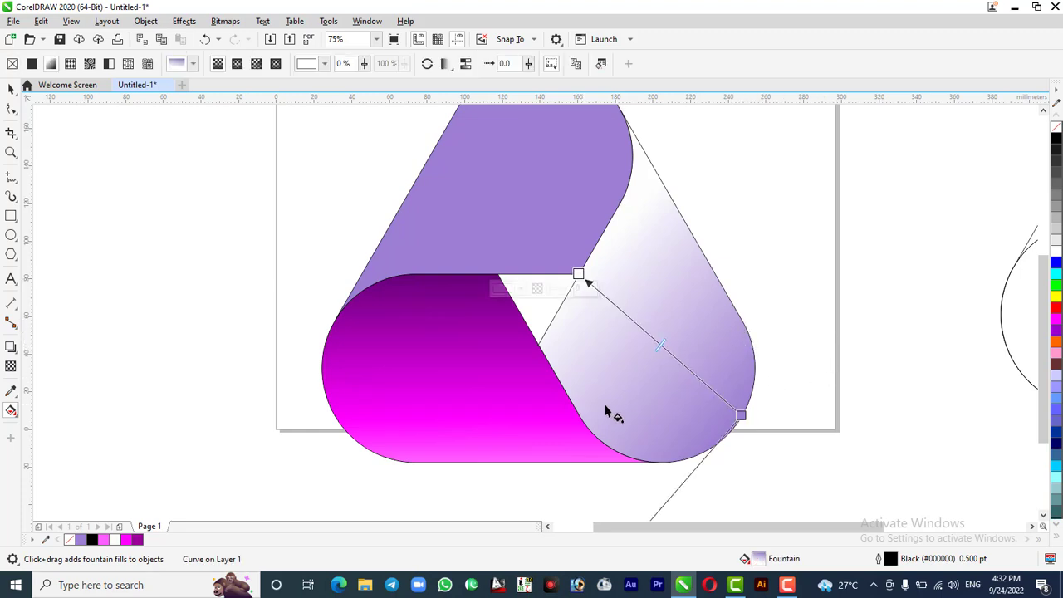
click(746, 330)
click(734, 337)
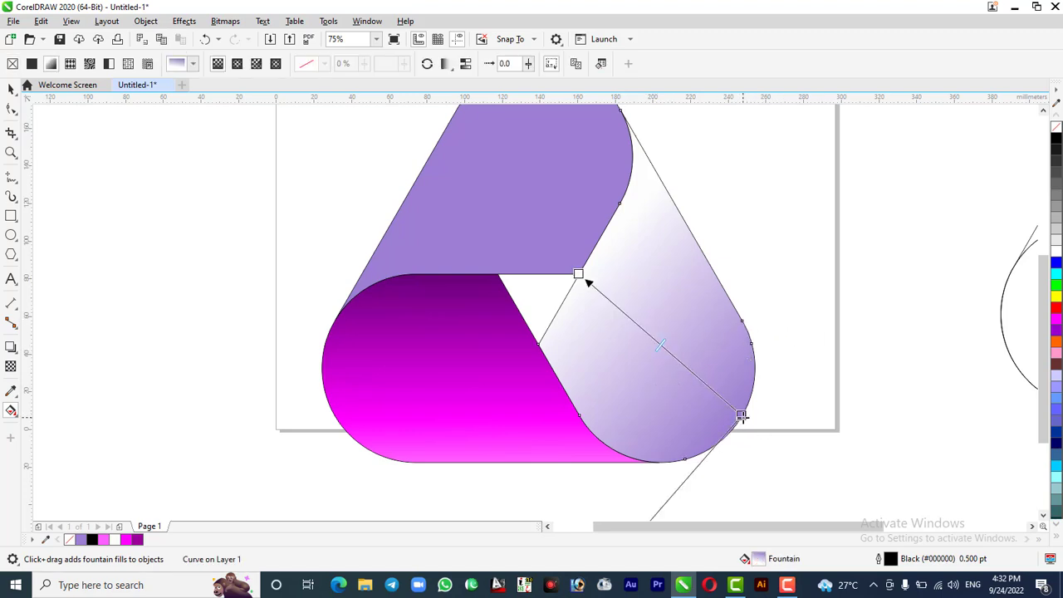
drag(742, 322, 579, 415)
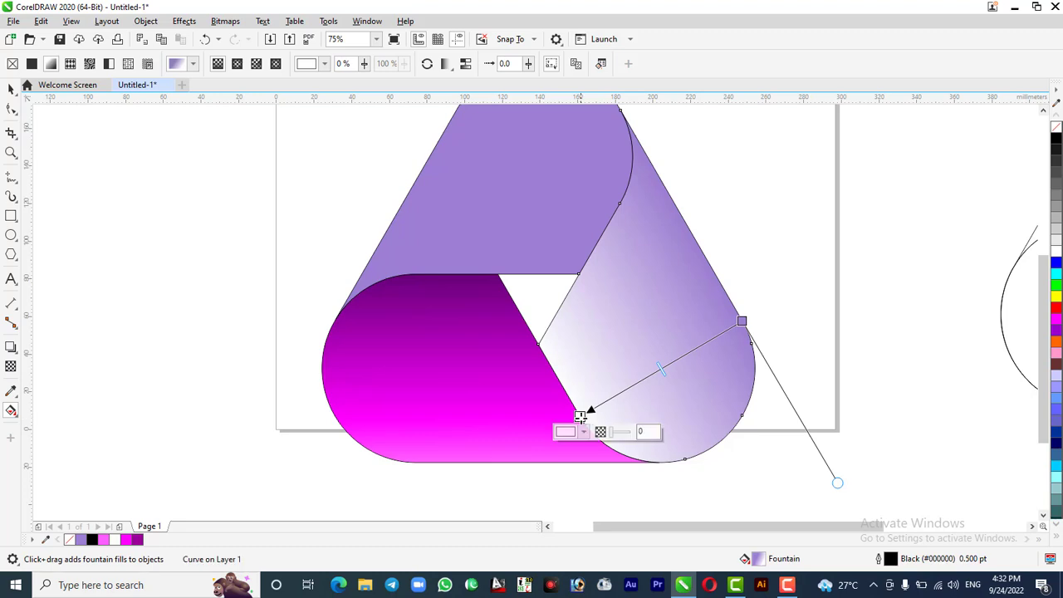
Colour the gradient's outer node light orange and add a pure orange node about a quarter of the way inward
click(741, 321)
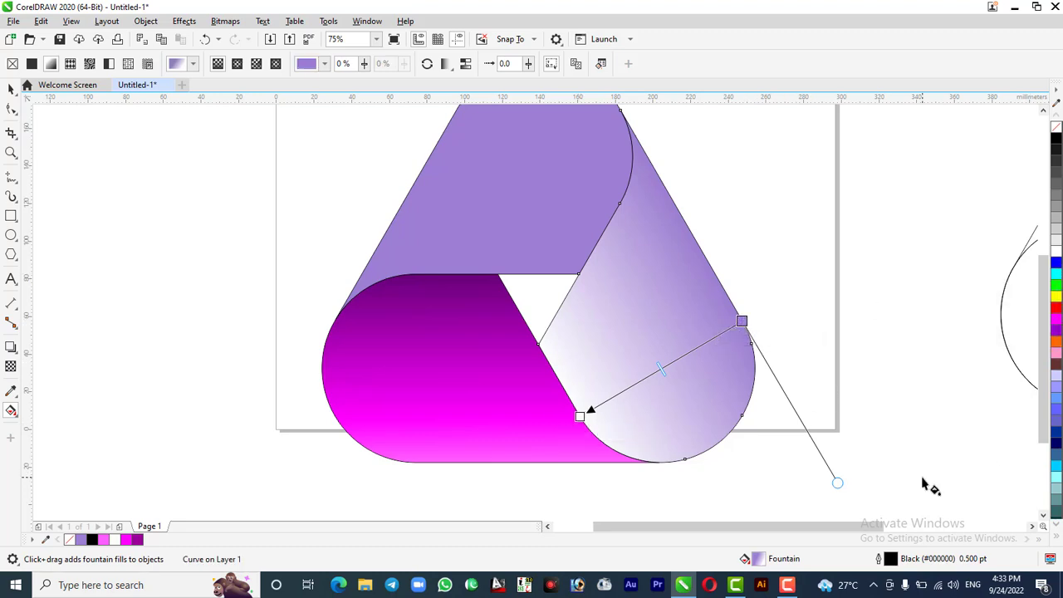
click(1056, 345)
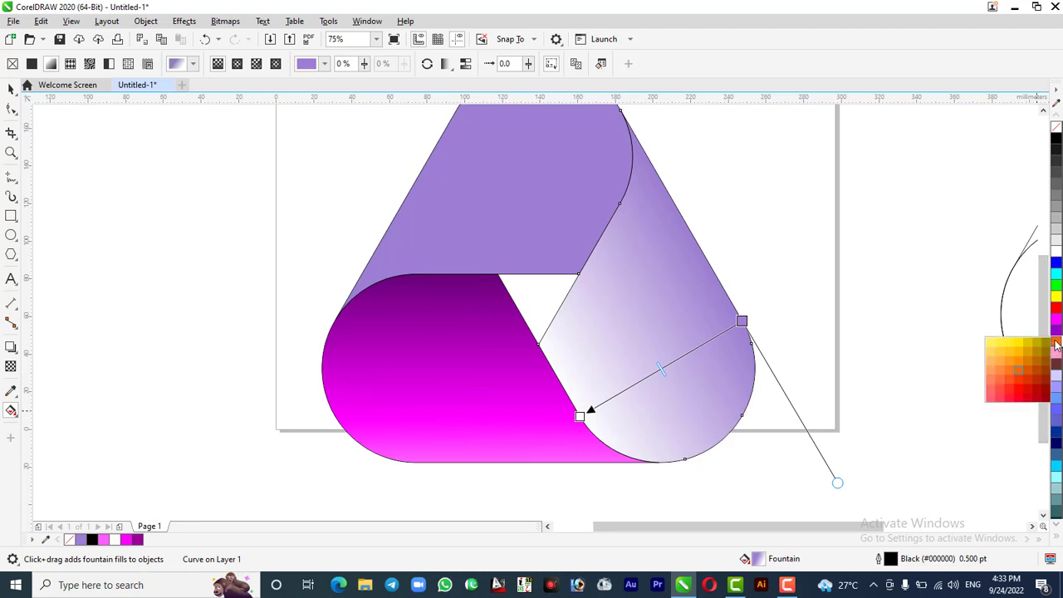
click(995, 377)
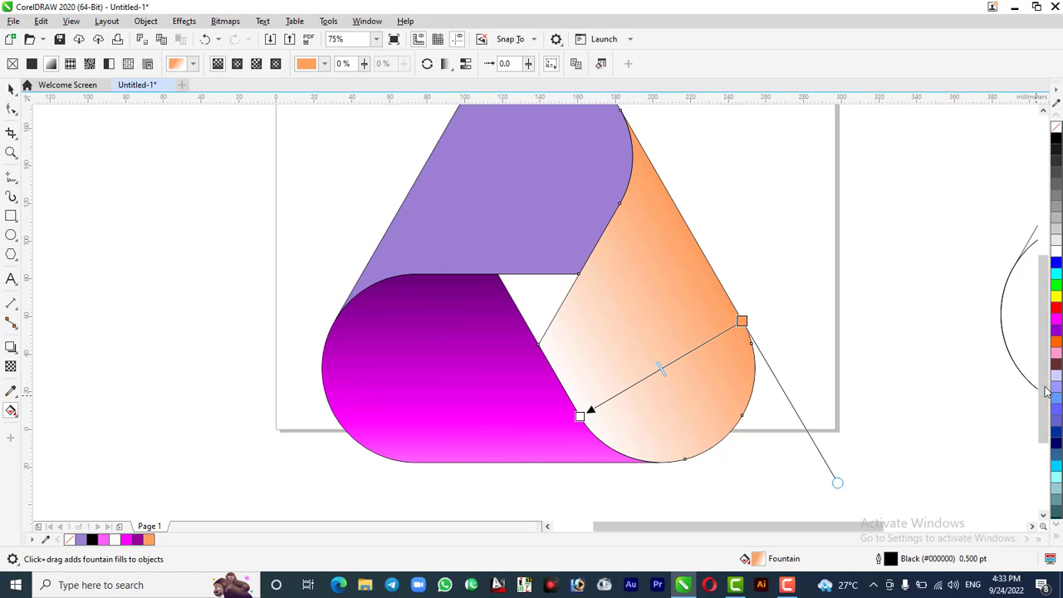
drag(706, 356, 702, 343)
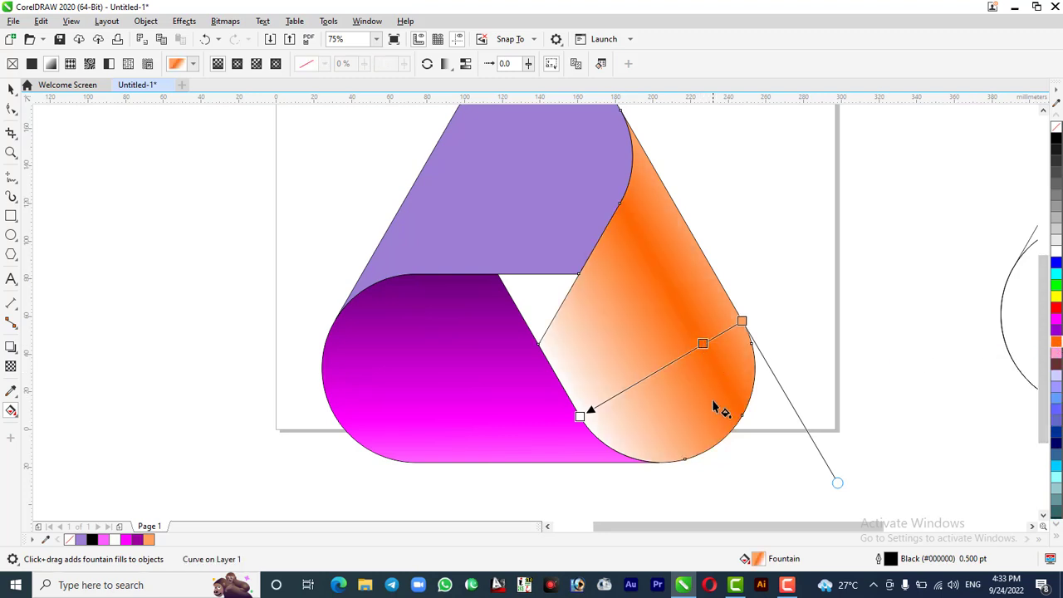
Colour the white inner-edge node of the lower-right shape's gradient dark orange-brown
click(579, 416)
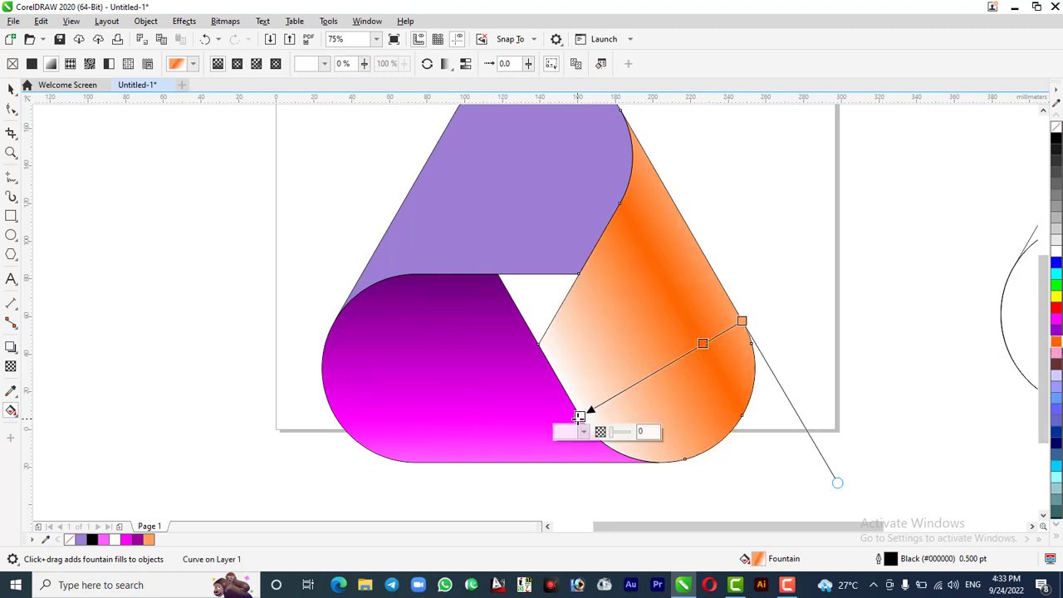
click(1055, 345)
click(1038, 371)
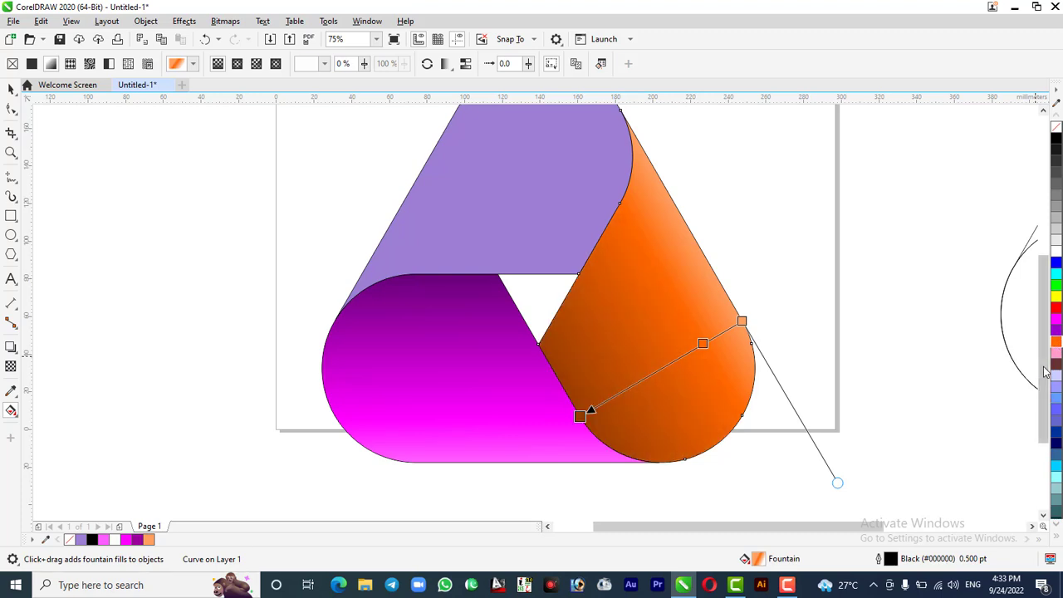
Switch the colour model of the lower-right shape's dark orange-brown gradient node to CMYK
click(580, 416)
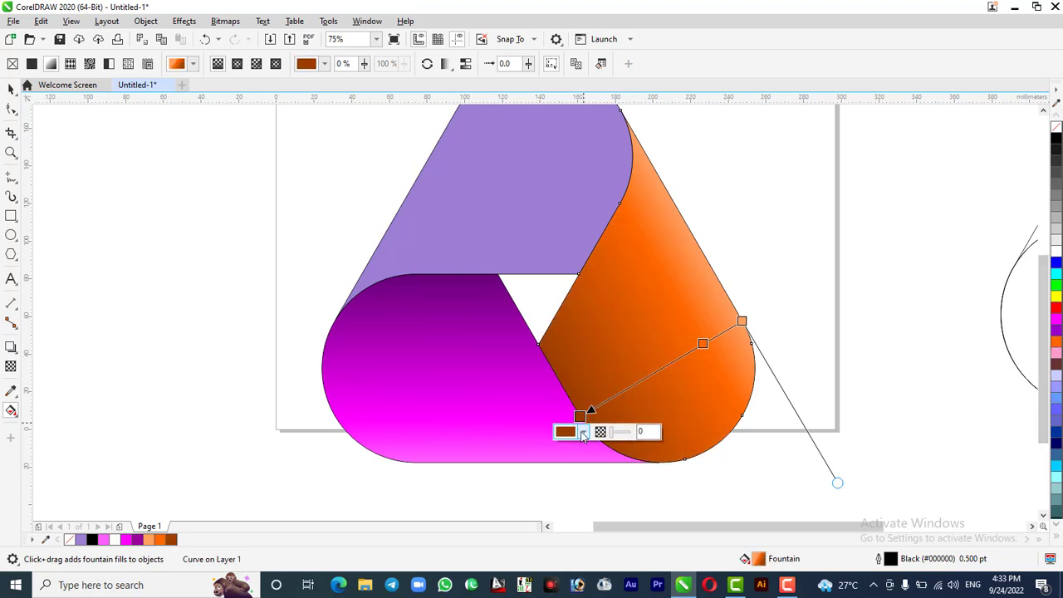
click(583, 435)
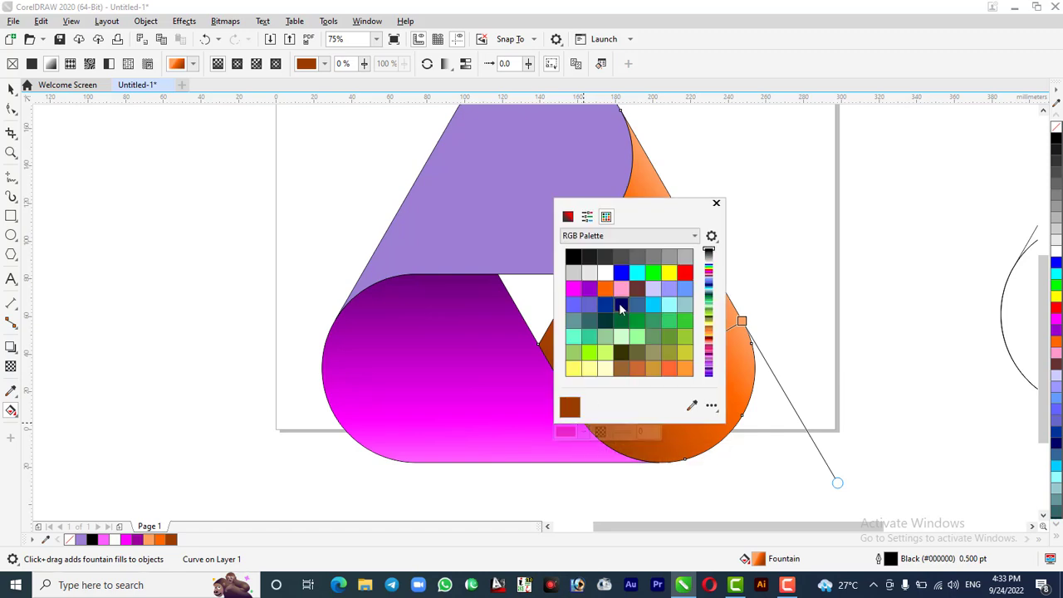
click(642, 235)
click(586, 260)
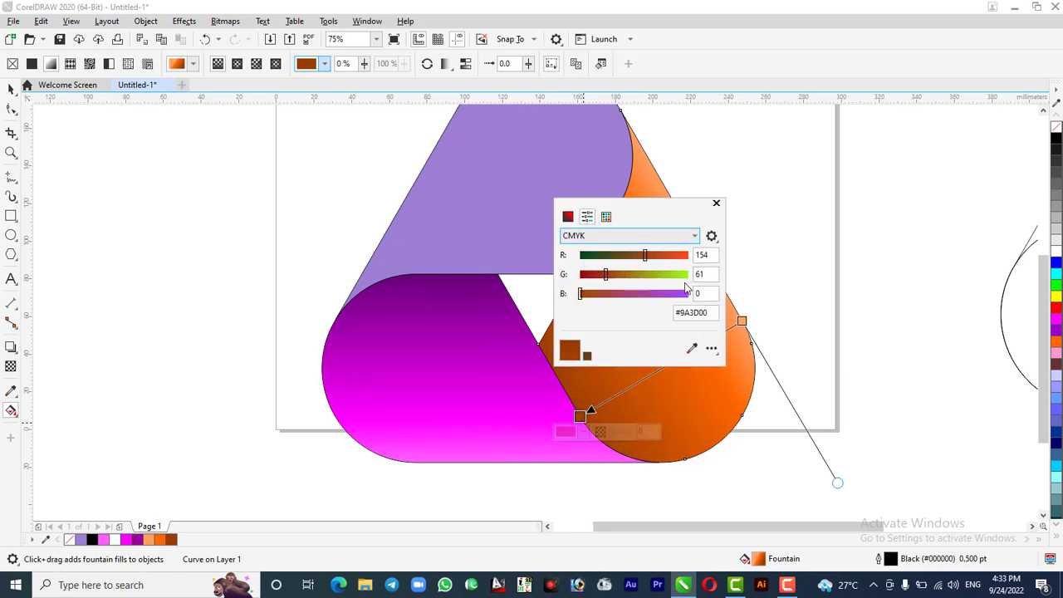
double_click(699, 312)
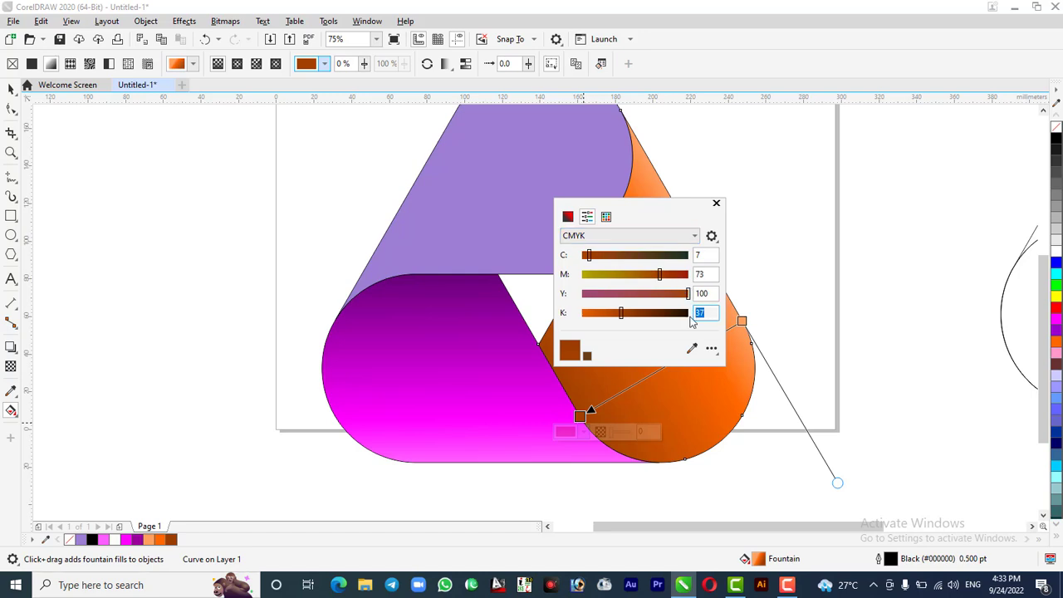
click(716, 202)
scroll(508, 184, down, 2)
scroll(521, 206, up, 2)
click(484, 320)
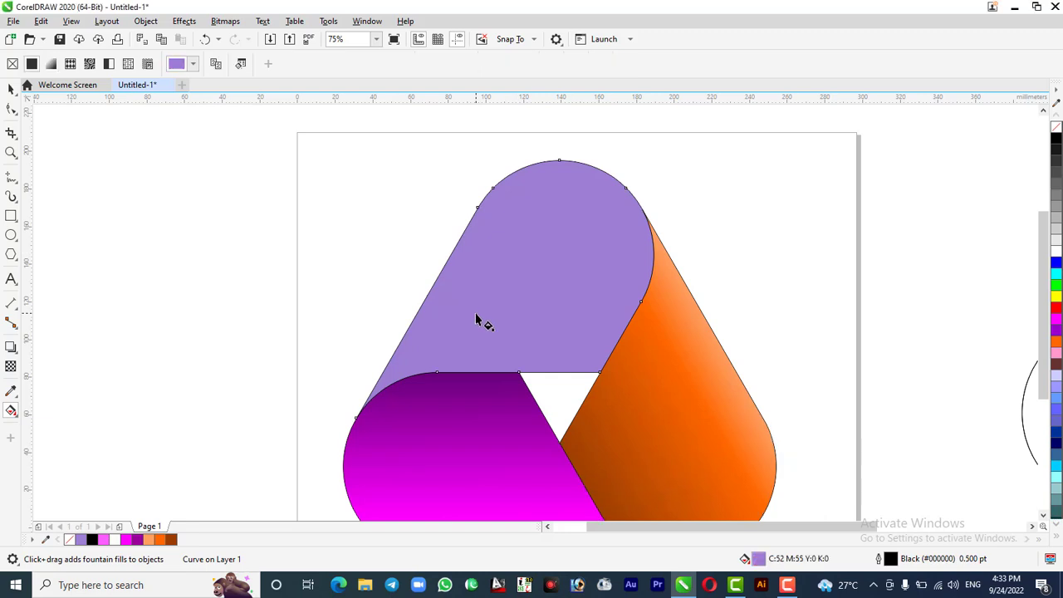
drag(477, 208, 507, 212)
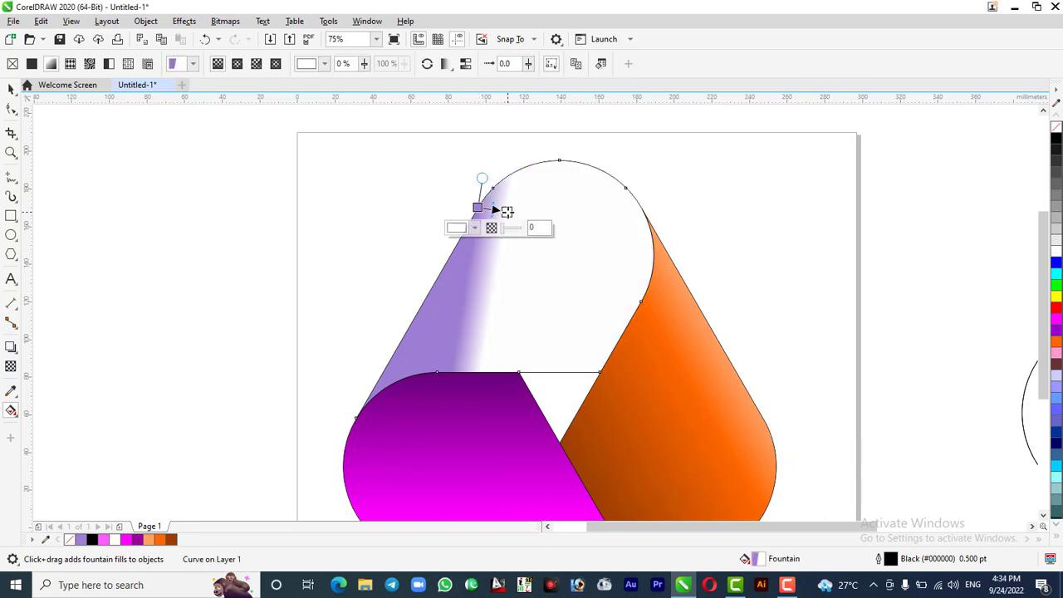
click(443, 213)
key(ctrl+z)
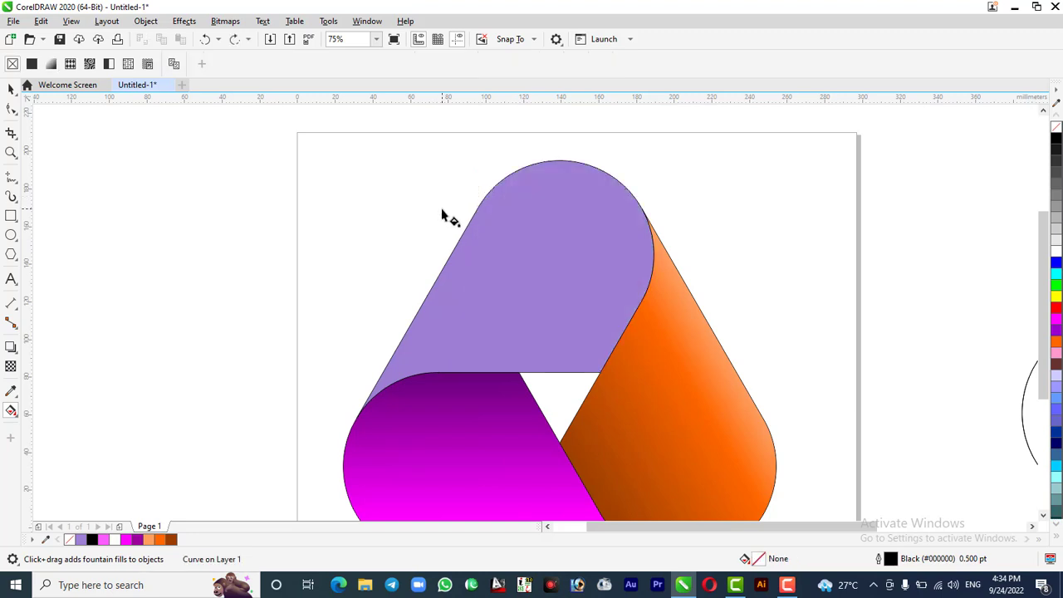
Run a linear fountain fill straight across the upper purple shape from its outer edge to its inner-edge node, and colour the outer node light blue
click(482, 334)
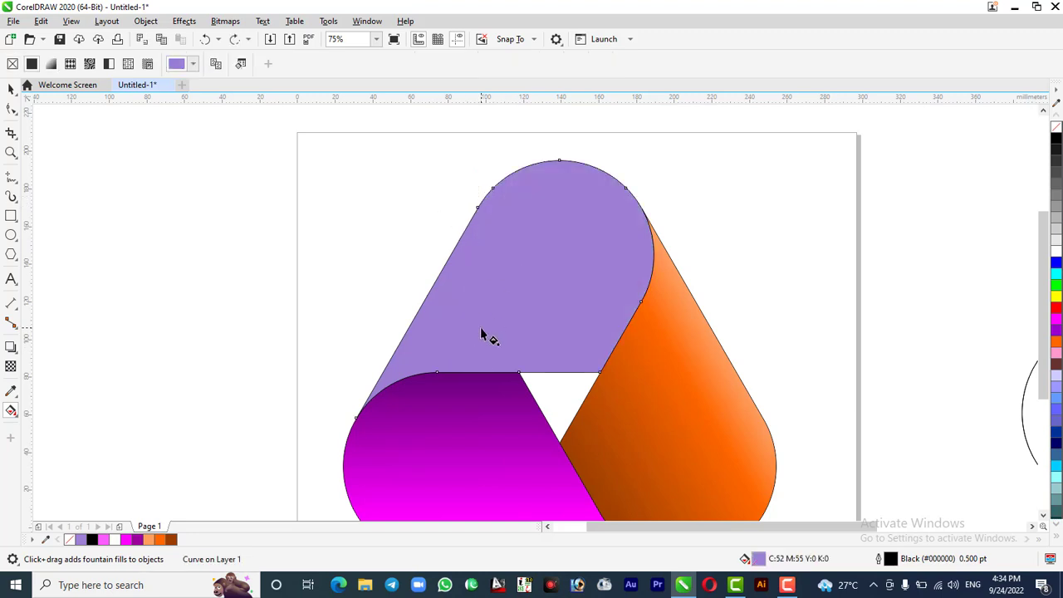
drag(477, 205, 640, 299)
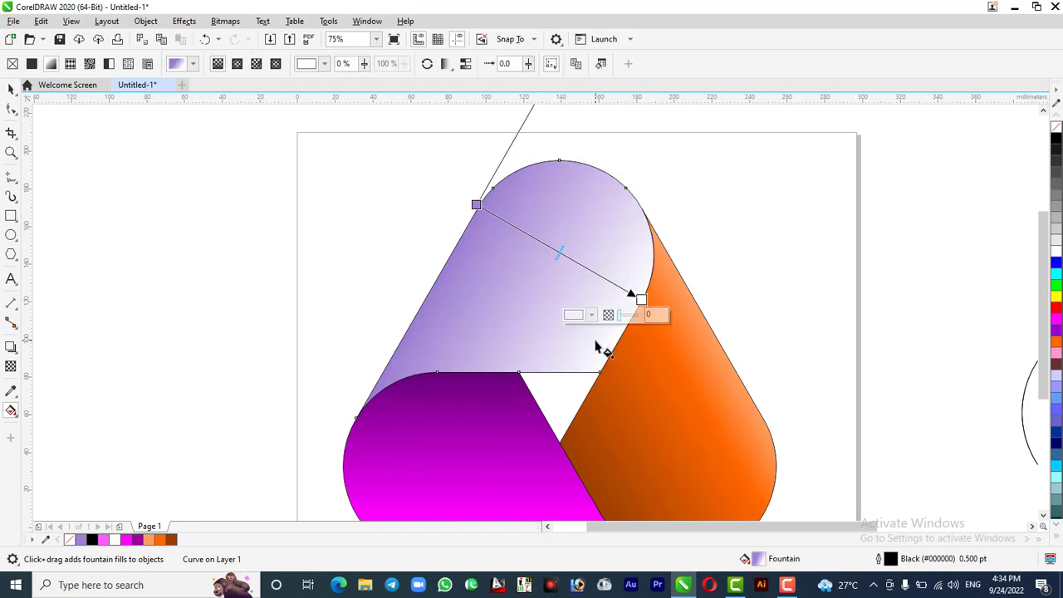
click(476, 205)
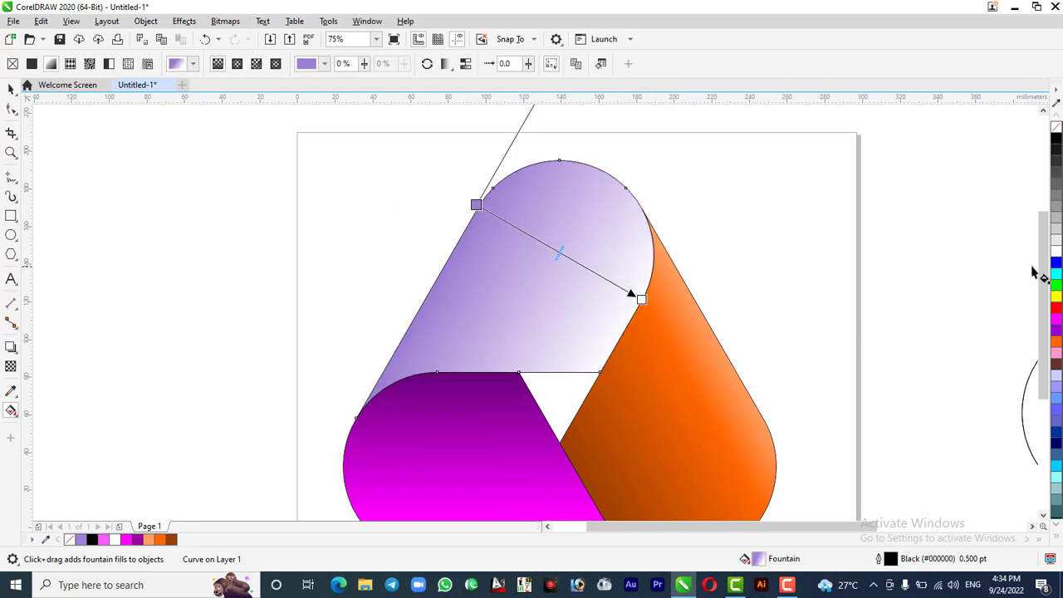
click(1056, 264)
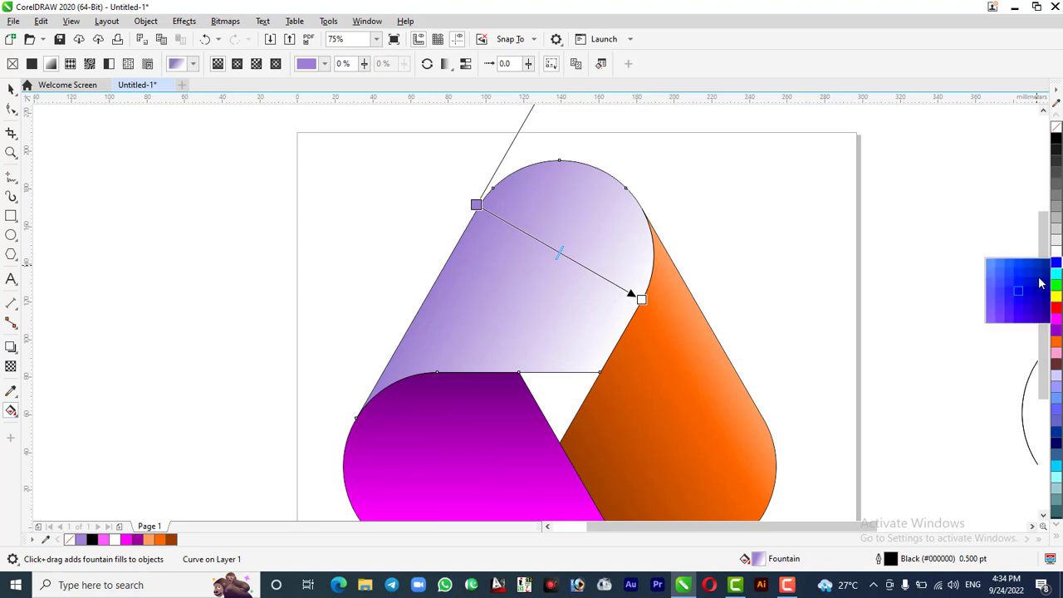
click(990, 290)
Add a pure blue node about a quarter of the way along the upper shape's gradient and colour its white inner-edge node dark blue
drag(1055, 264, 523, 235)
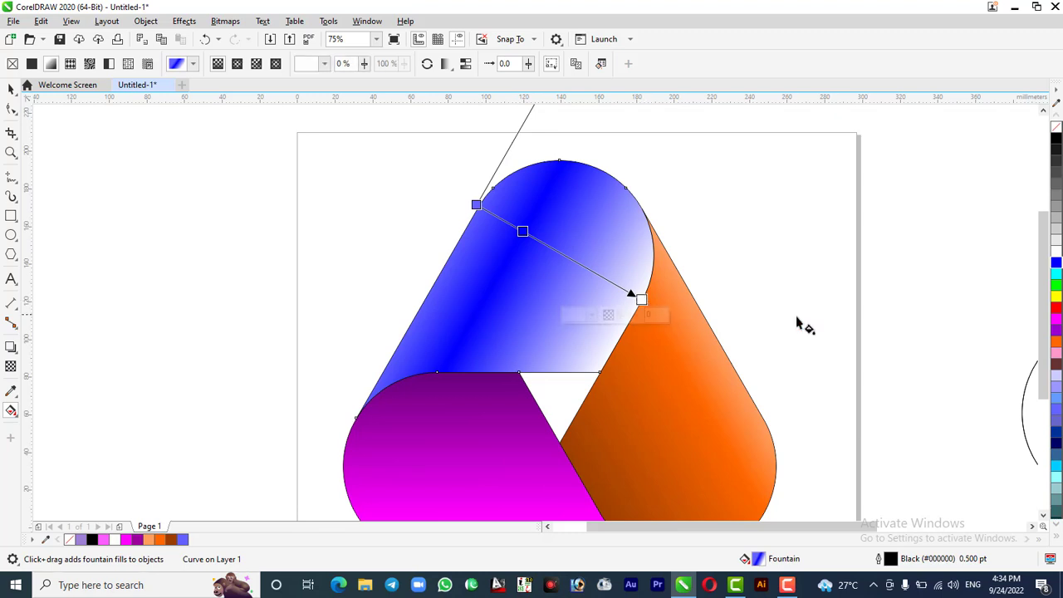
click(1056, 264)
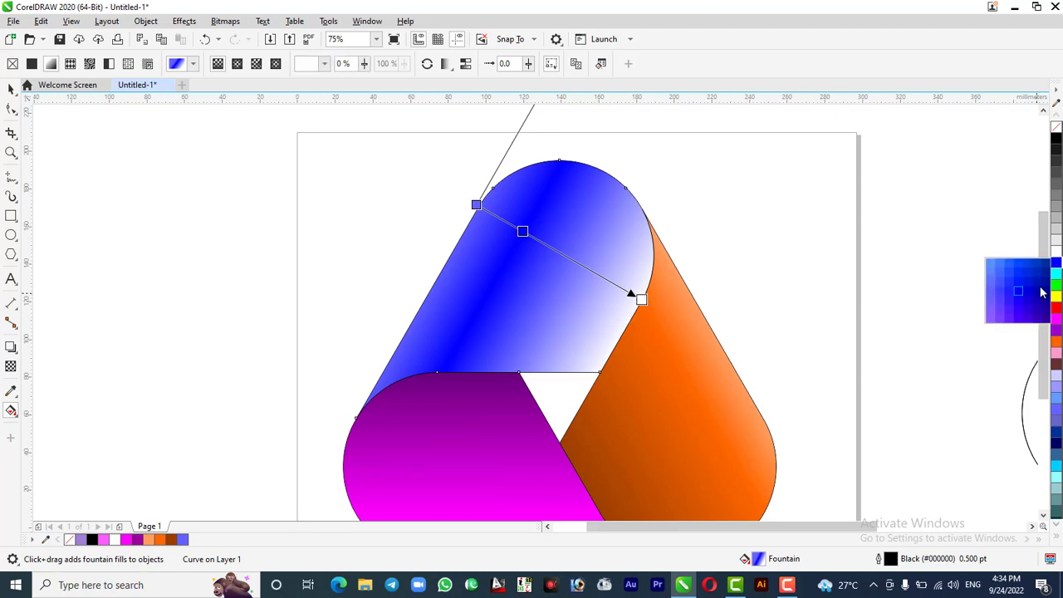
click(1047, 297)
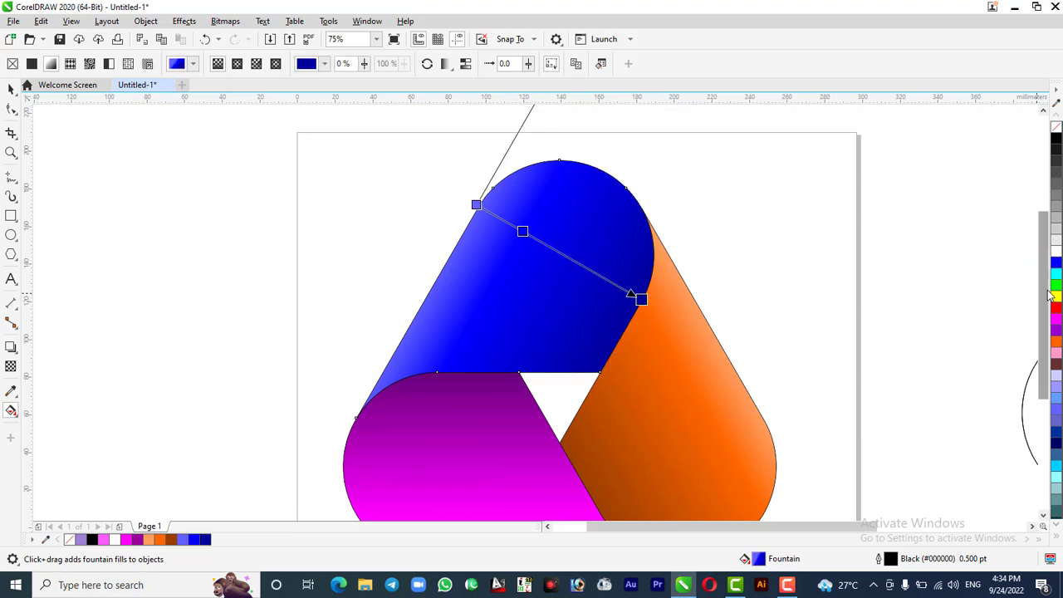
Switch the upper shape's dark blue gradient node to CMYK and set its K value to 40
click(639, 299)
click(592, 316)
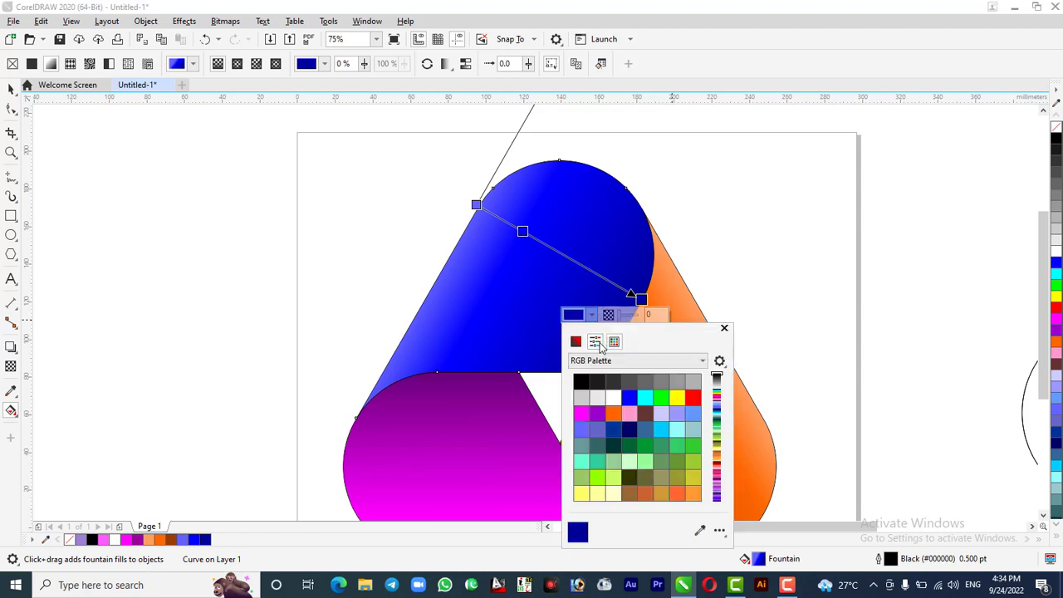
click(594, 341)
click(606, 361)
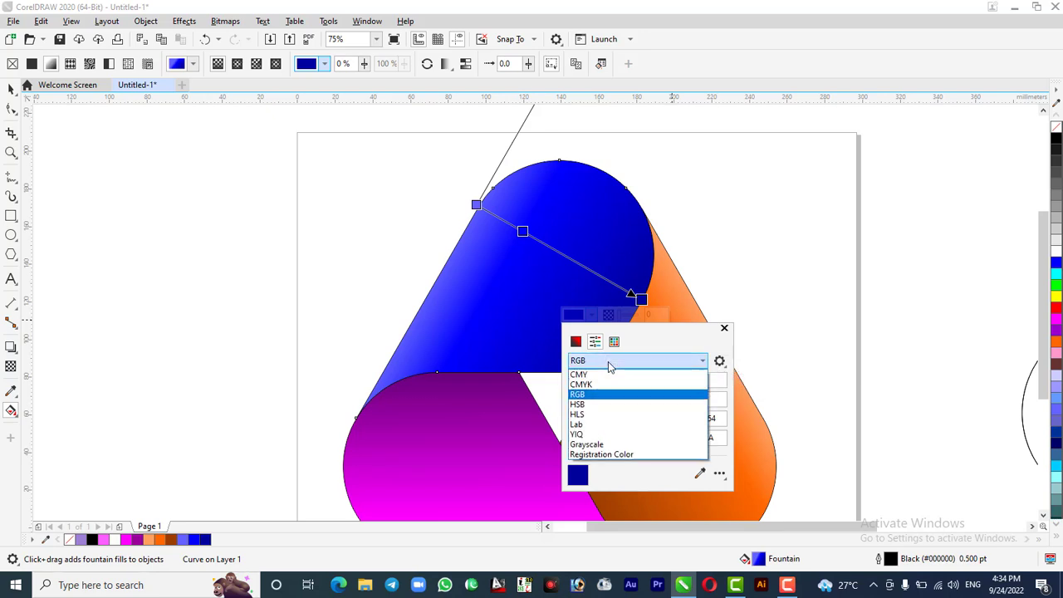
click(601, 383)
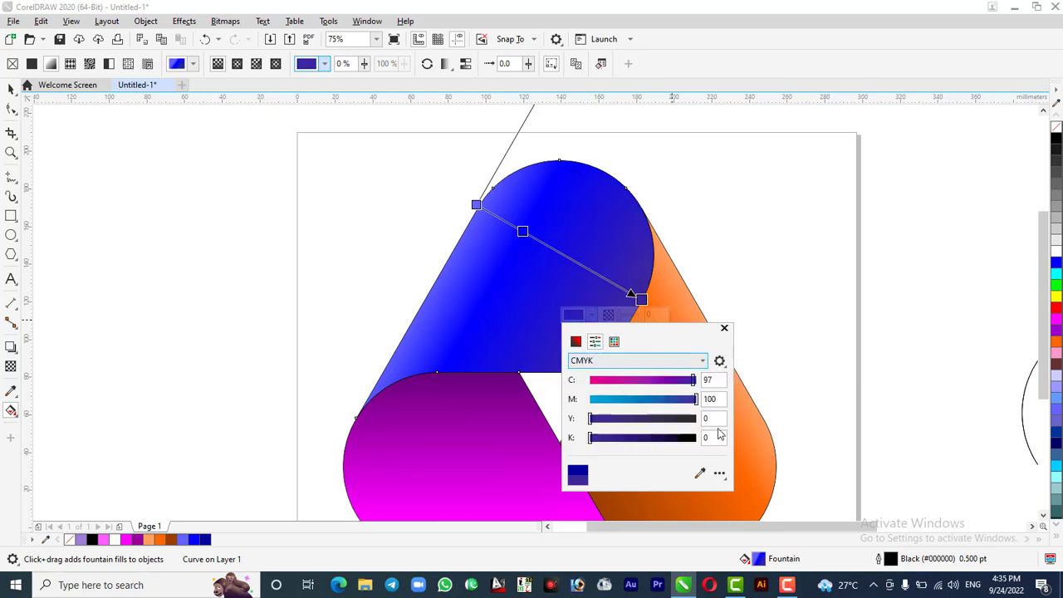
click(716, 437)
text(40)
key(Return)
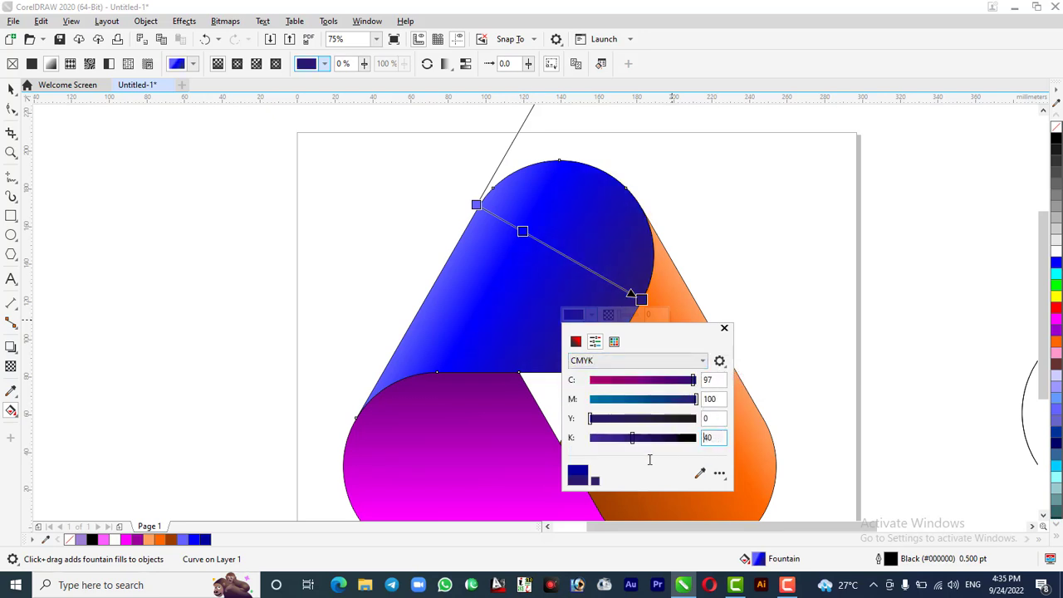
Remove the outlines from all three gradient-filled shapes and group them
click(11, 89)
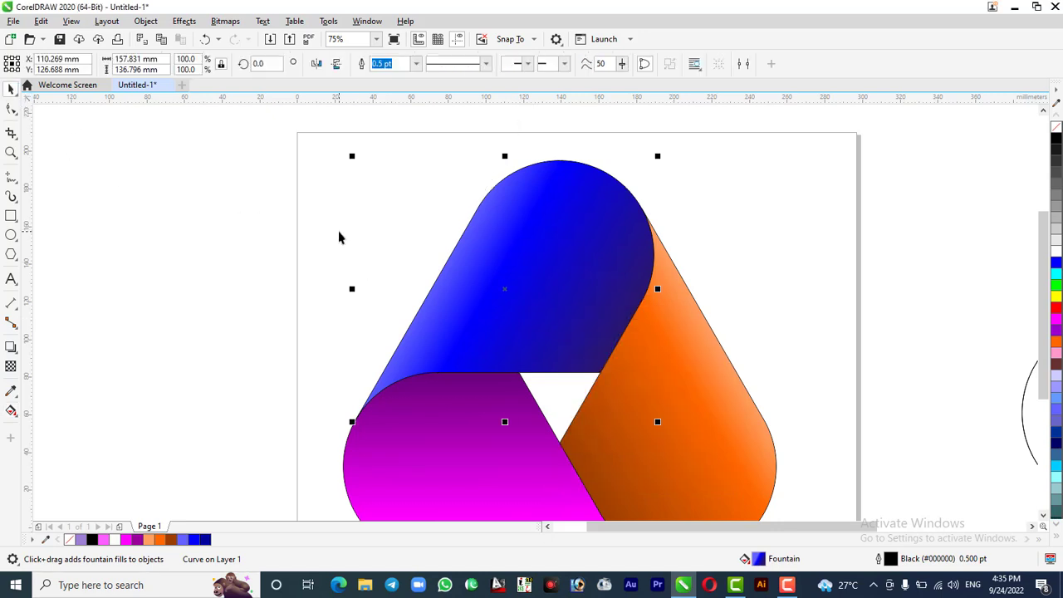
scroll(341, 232, down, 2)
click(313, 417)
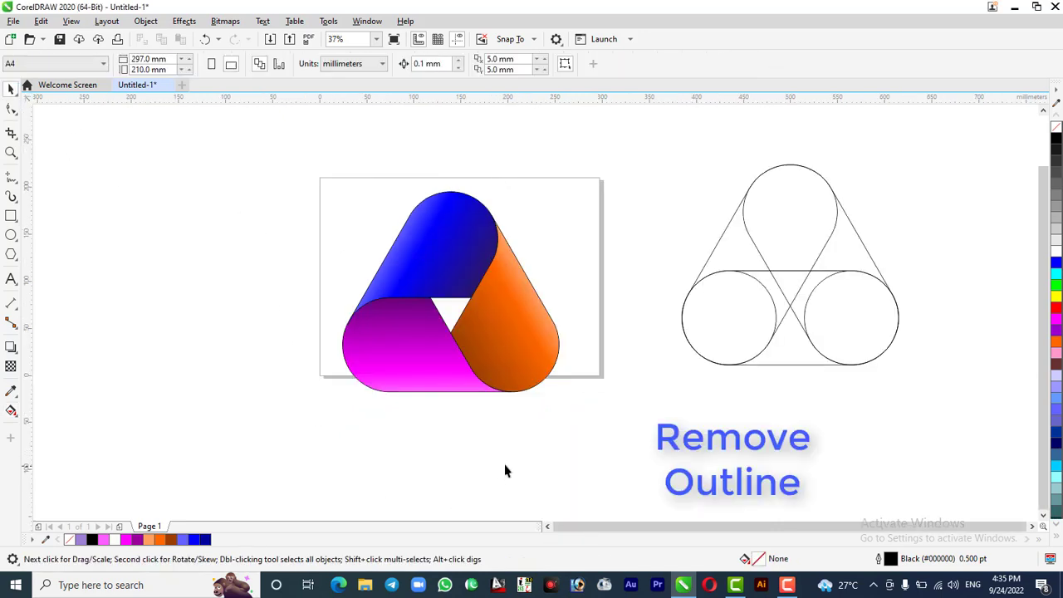
drag(277, 167, 516, 381)
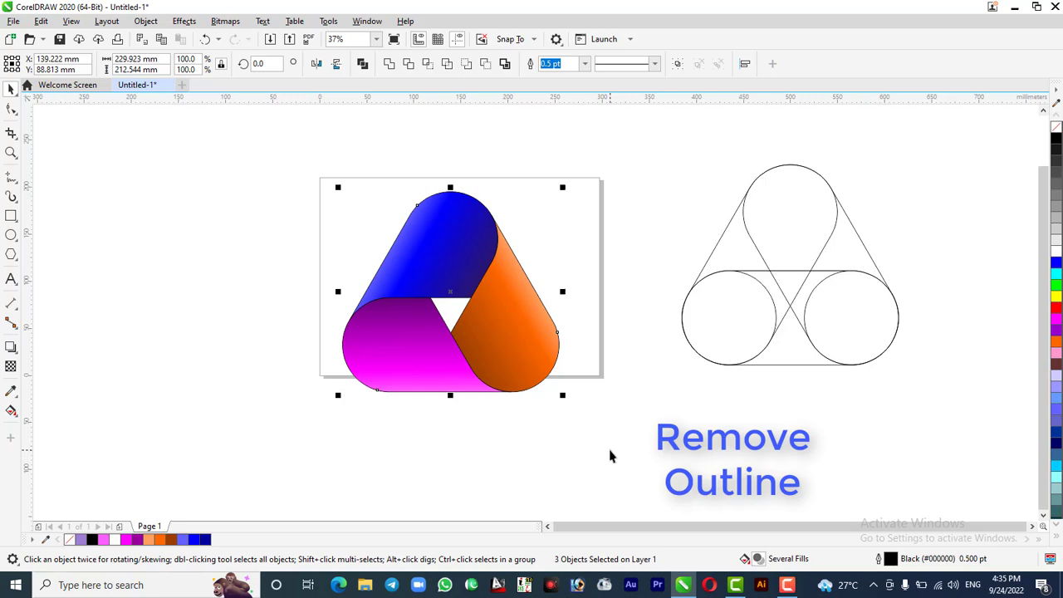
right_click(1057, 126)
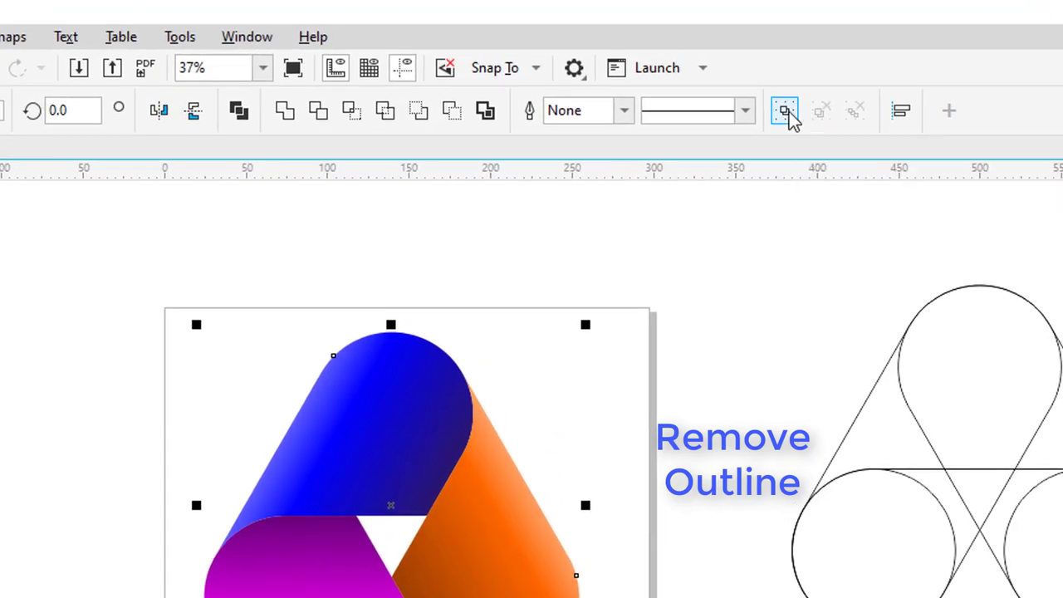
click(678, 64)
Rotate the grouped logo 180 degrees and move it off the page onto the empty area to its left
click(540, 519)
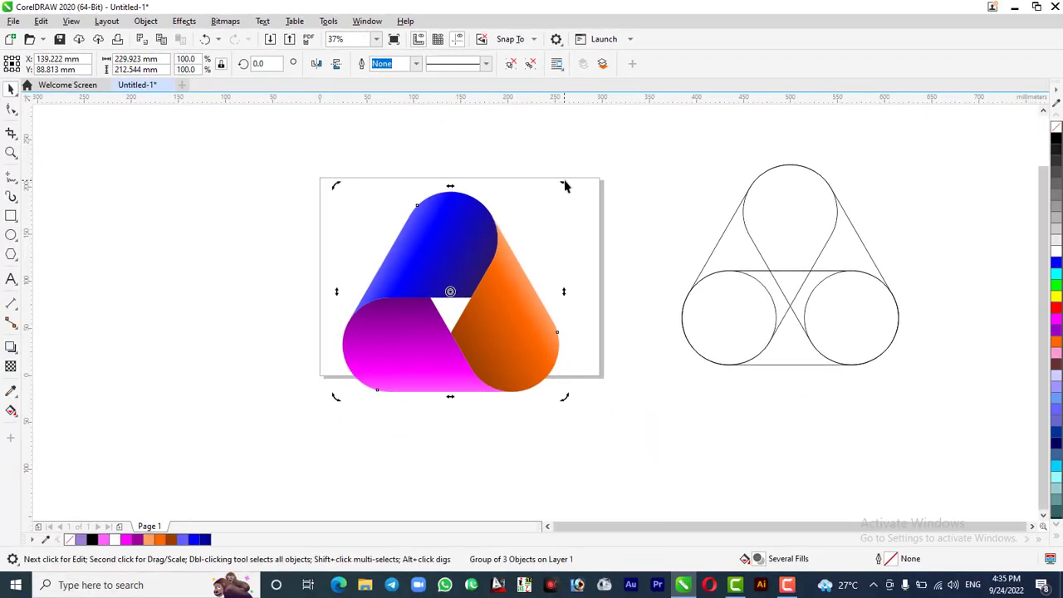
drag(567, 184, 344, 389)
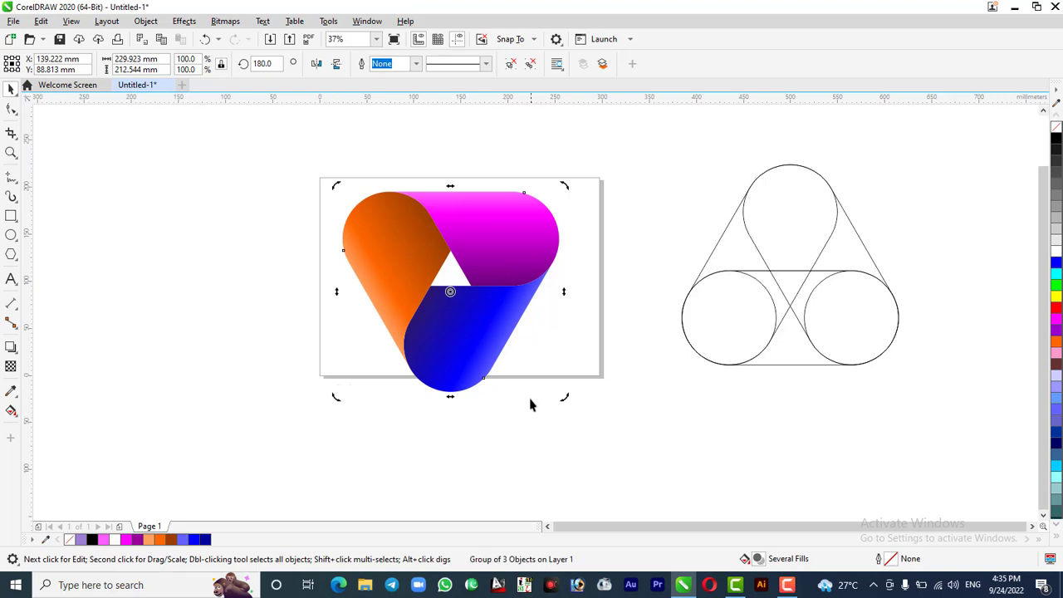
click(344, 279)
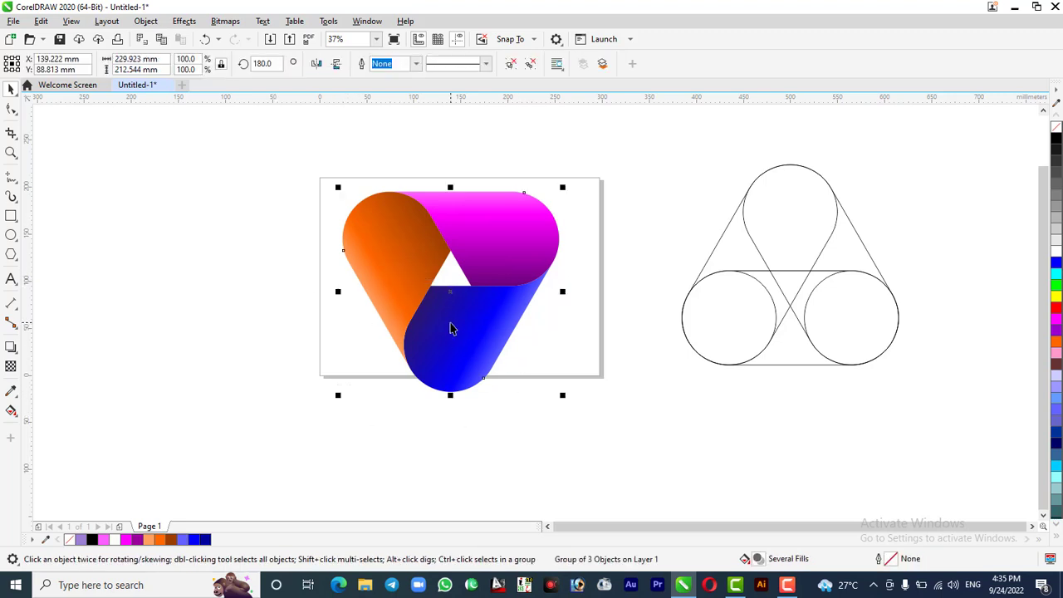
drag(455, 321, 180, 308)
Move the five unfilled outline shapes onto the page and centre each of them on the page
drag(679, 131, 935, 431)
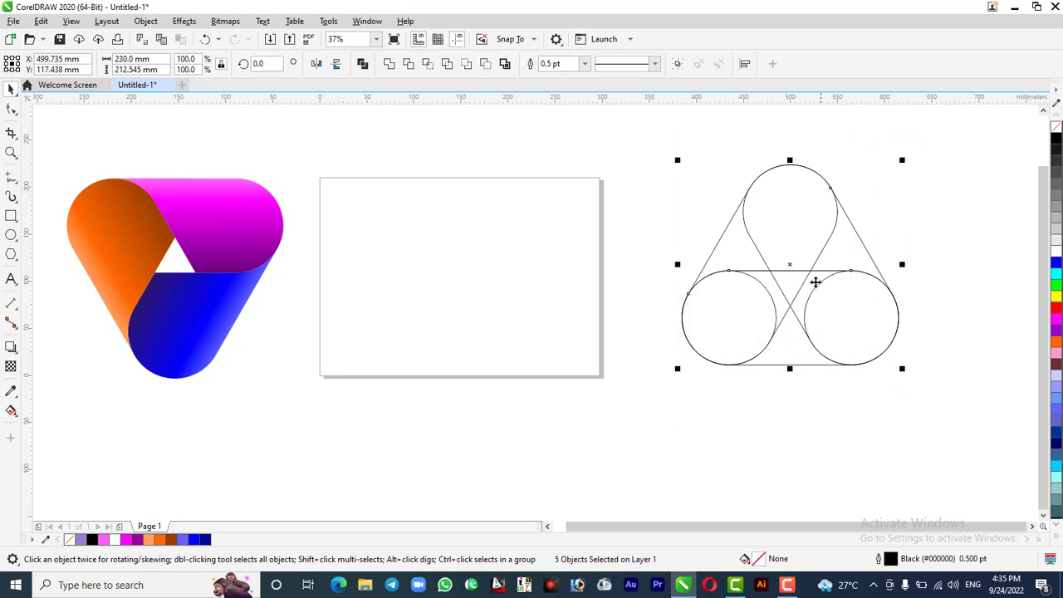
drag(788, 265, 455, 290)
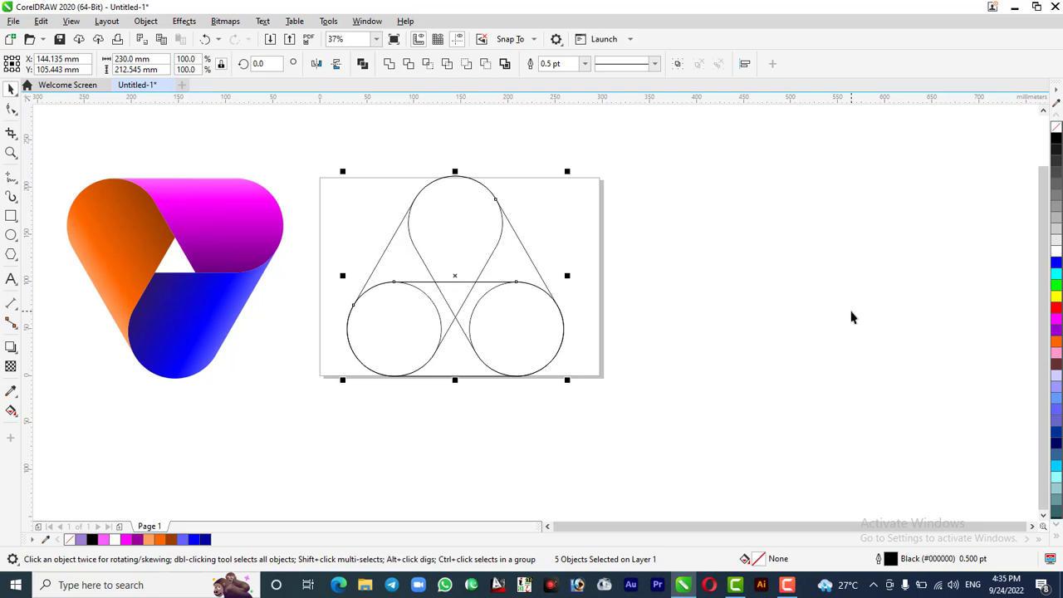
key(p)
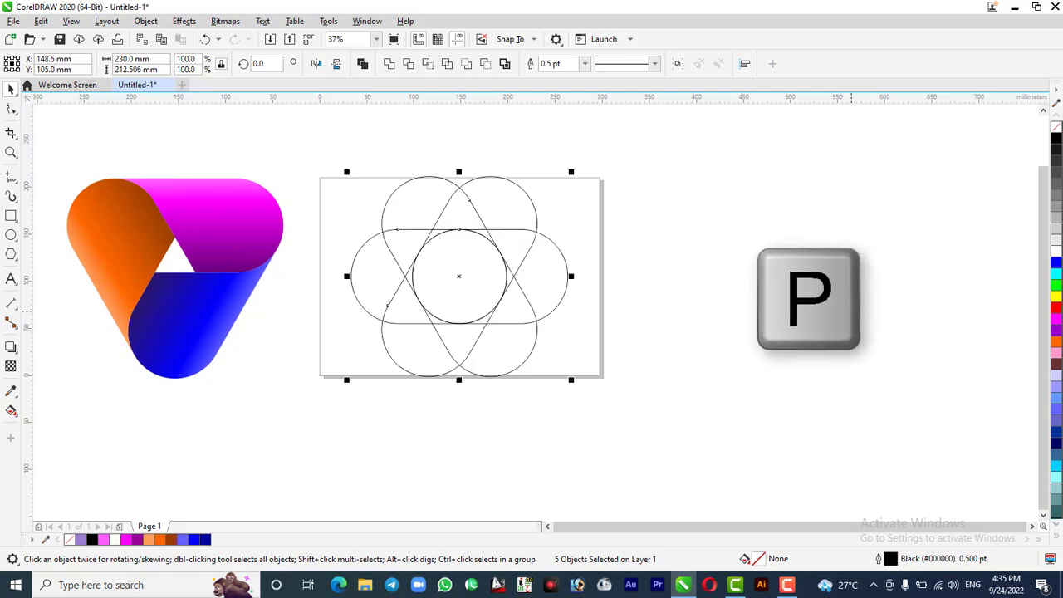
click(721, 290)
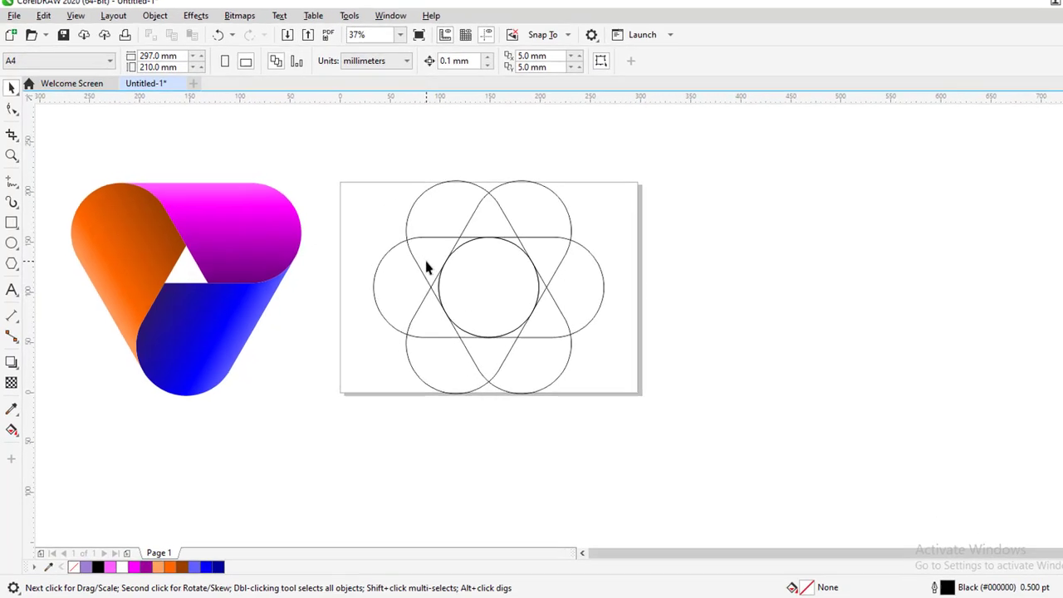
Trim the overlapping line segments with Virtual Segment Delete, leaving six swirling petals around the central circle
click(17, 147)
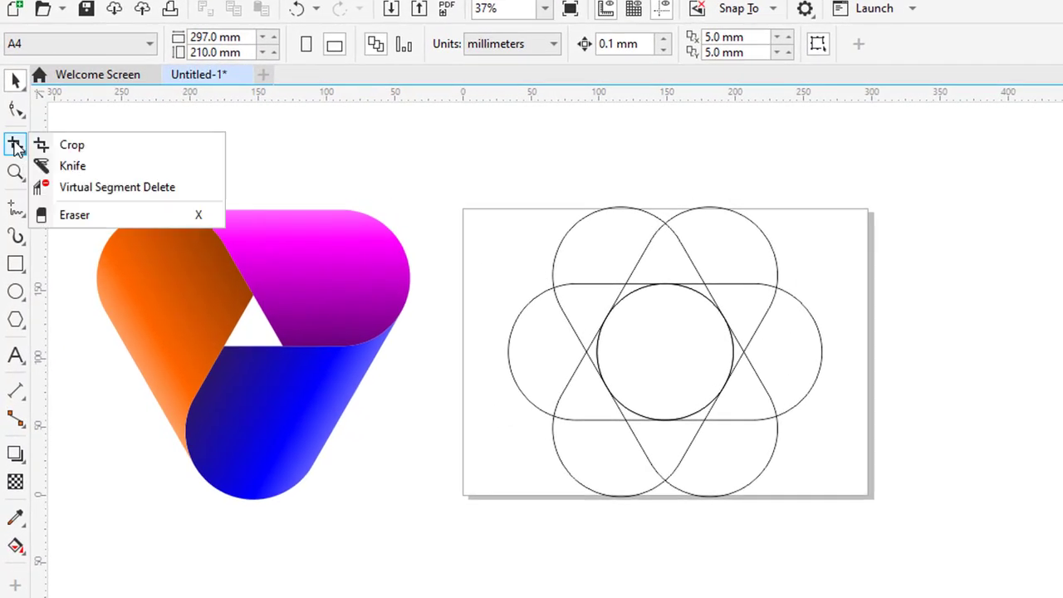
click(68, 188)
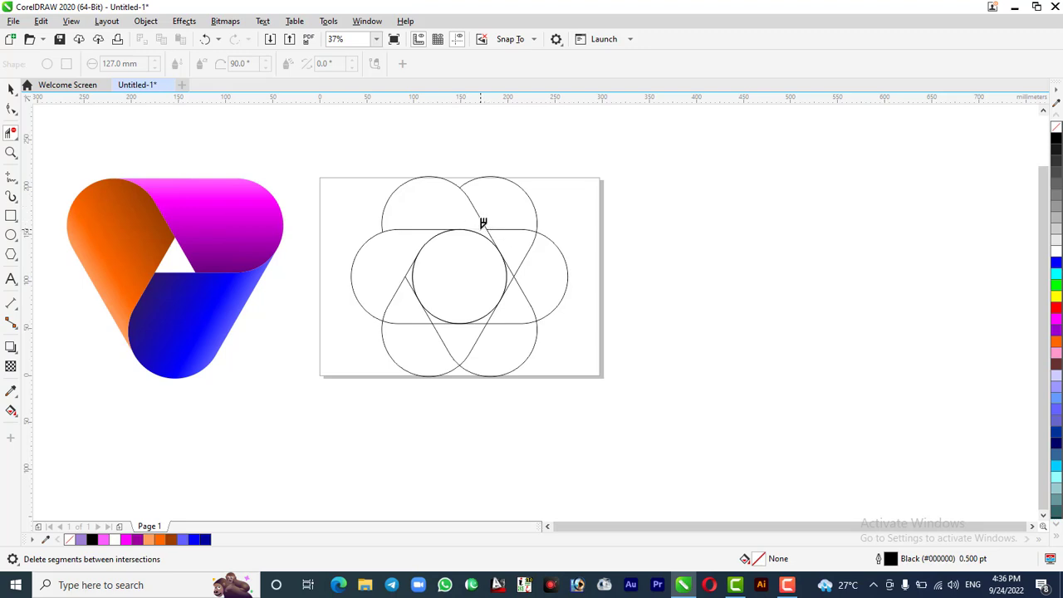
click(512, 230)
click(514, 310)
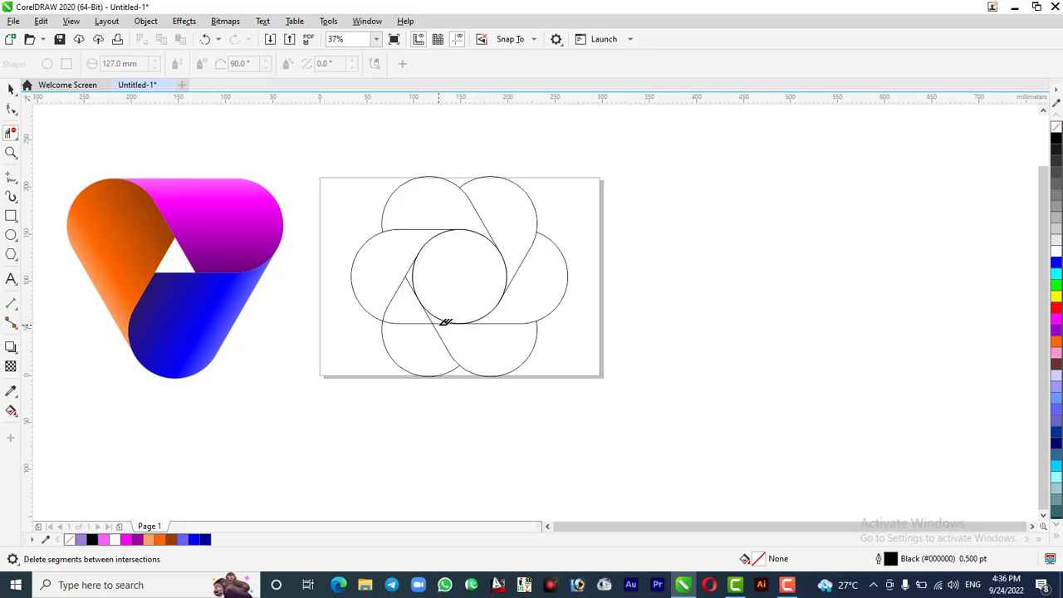
scroll(423, 299, up, 2)
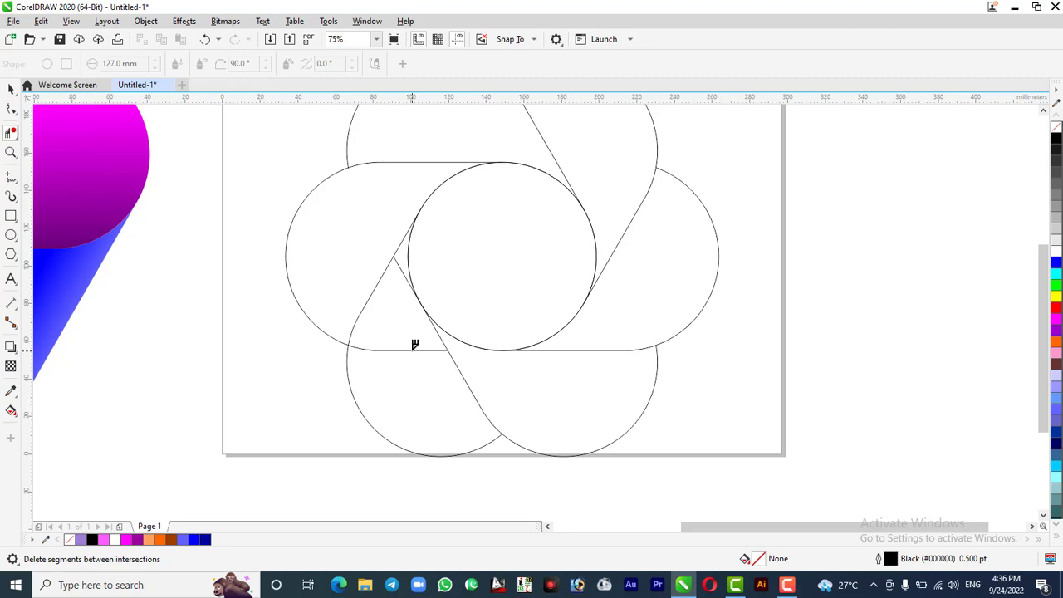
click(414, 346)
scroll(538, 282, down, 2)
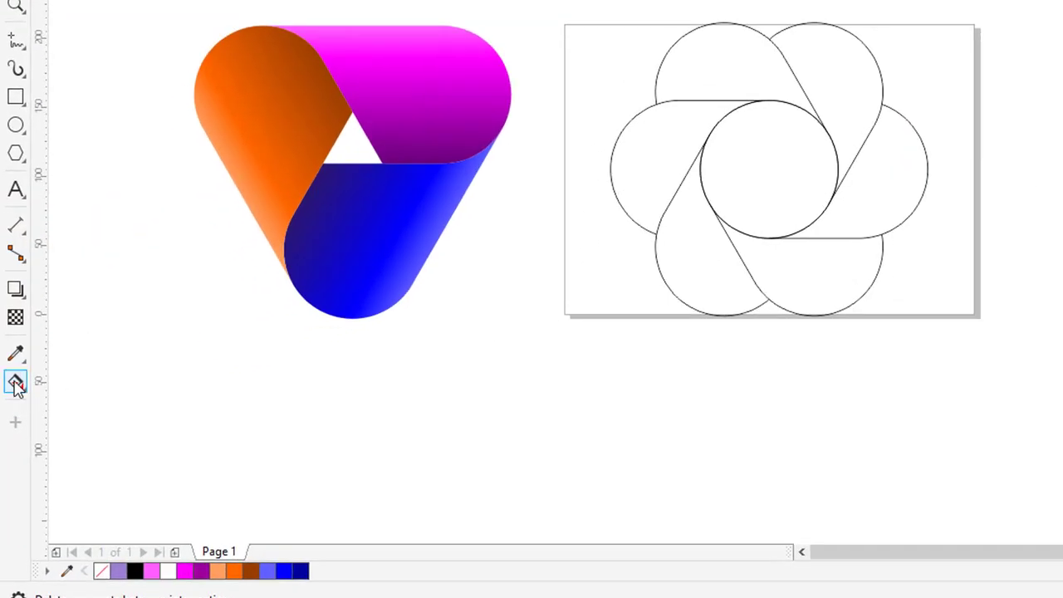
Fill all six petals around the central circle with purple using Smart Fill
click(17, 387)
click(69, 404)
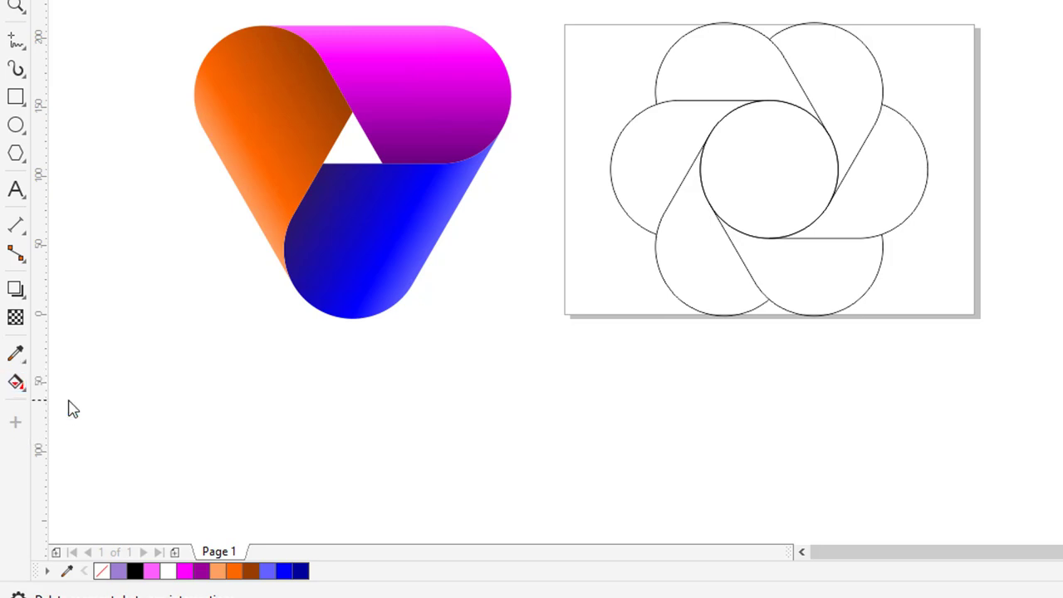
click(706, 266)
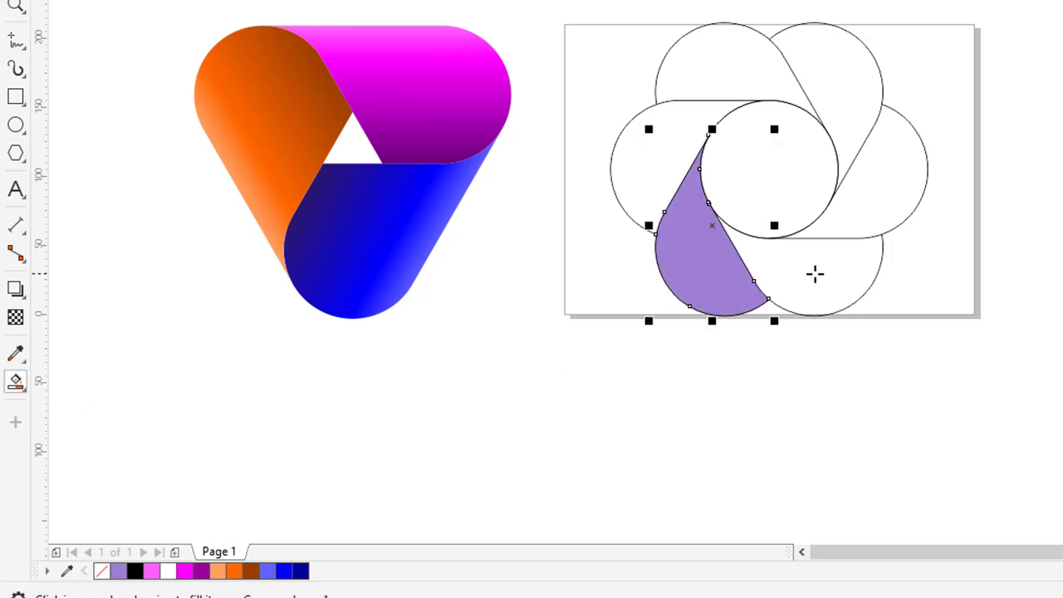
click(816, 272)
click(896, 162)
click(574, 181)
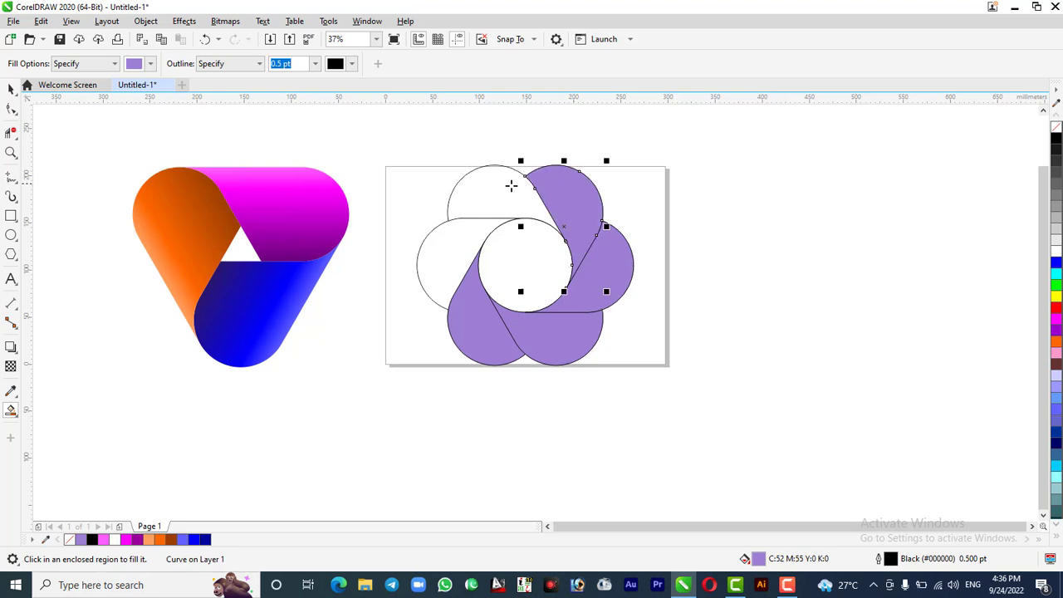
click(498, 190)
click(444, 264)
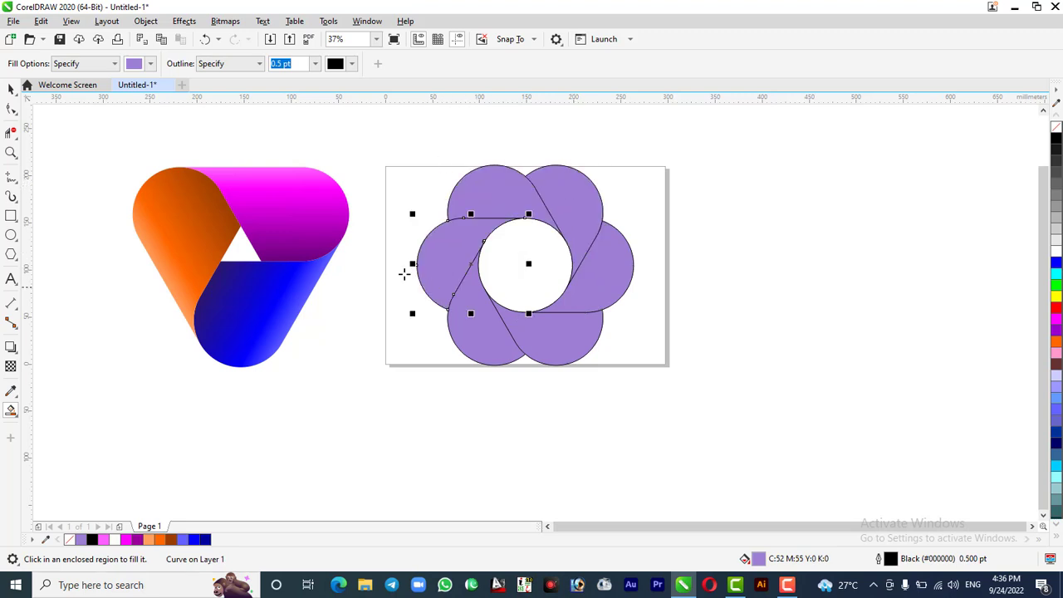
click(10, 89)
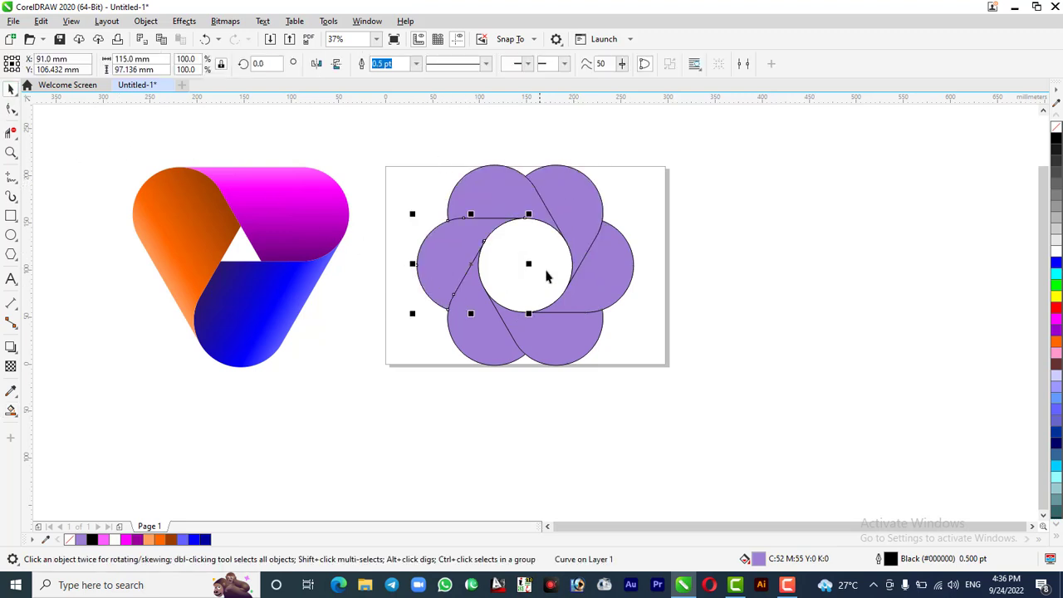
Apply a linear fountain fill to the lower-left petal, running from its outer edge to the boundary with the lower-right petal
scroll(496, 226, up, 1)
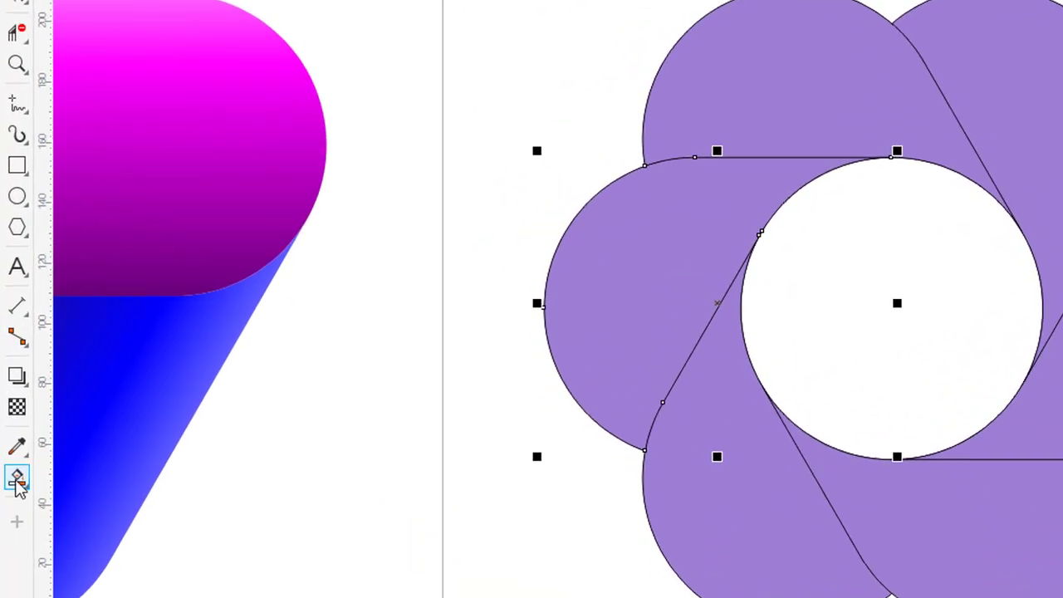
click(17, 480)
click(73, 479)
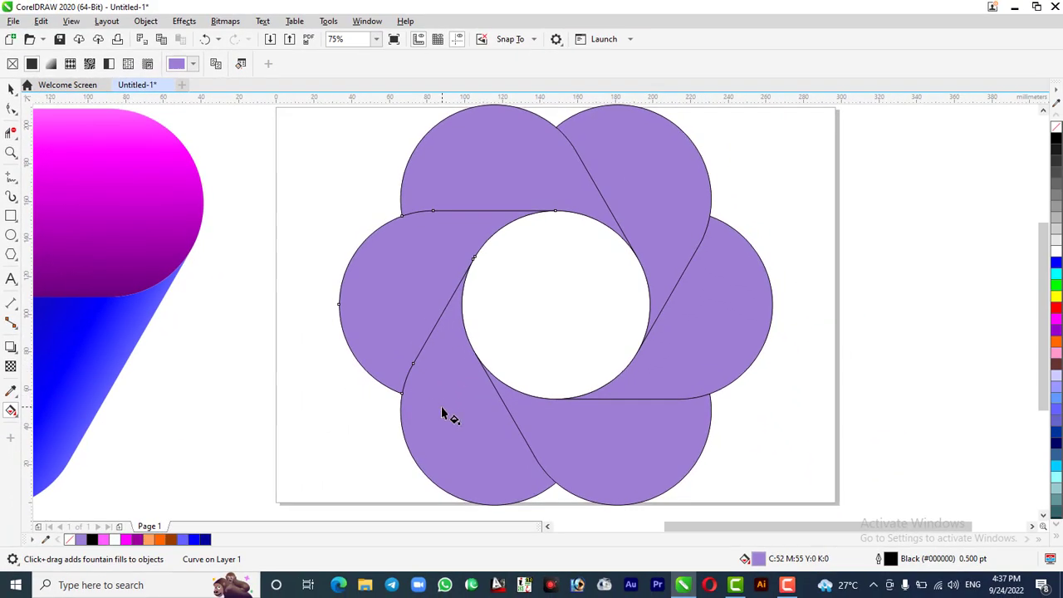
click(449, 442)
drag(447, 492, 534, 461)
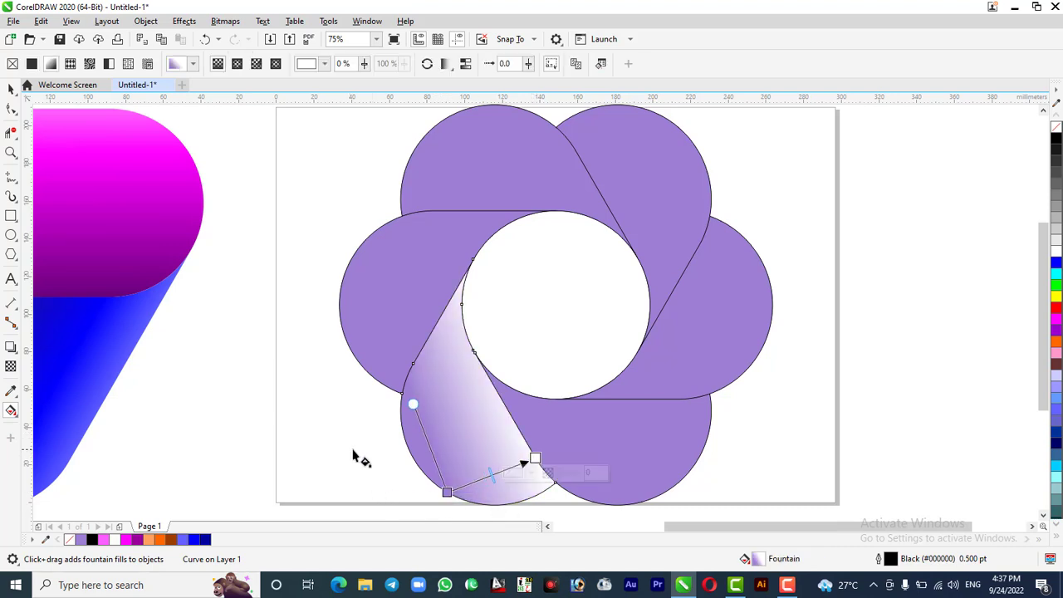
Set the lower-left petal's gradient start to light cyan and add a pure cyan colour node close to it
click(447, 491)
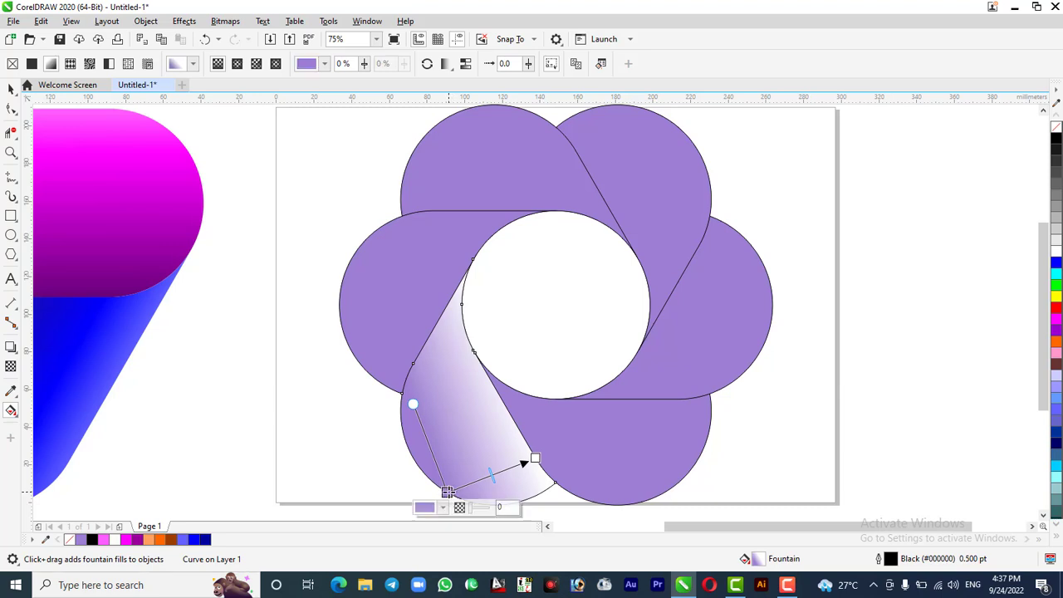
click(1056, 276)
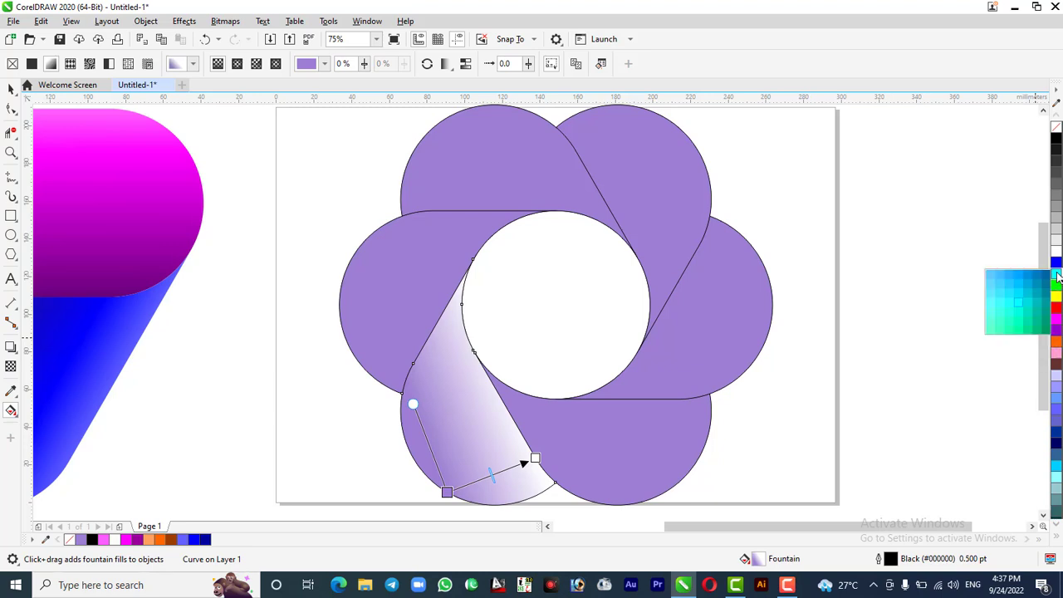
click(986, 303)
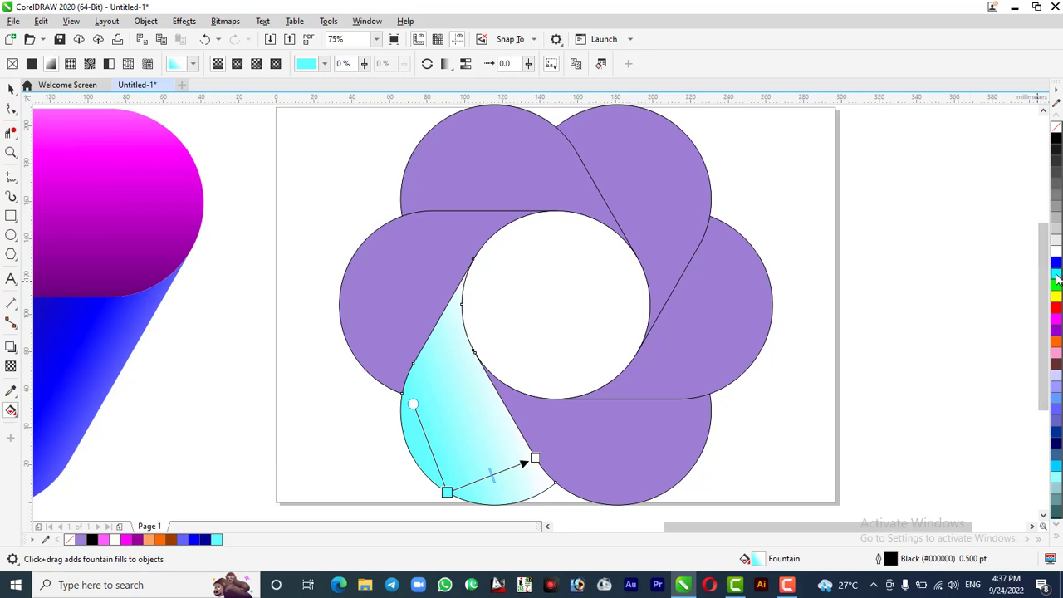
drag(1056, 279, 466, 484)
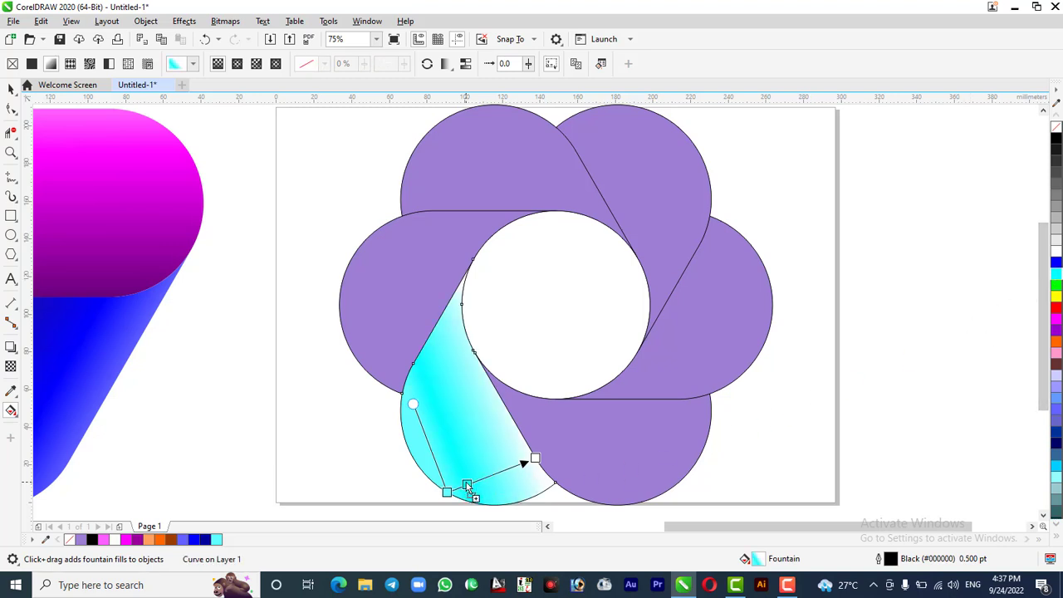
Set the lower-left petal's gradient end to dark teal and shift the cyan middle node to the 29% position
click(535, 457)
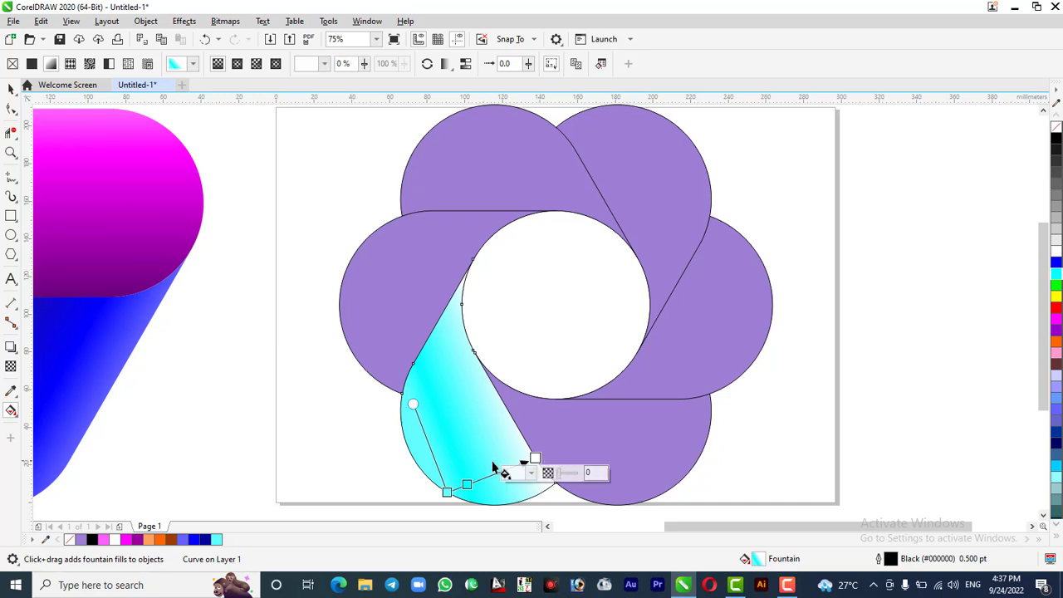
click(1057, 275)
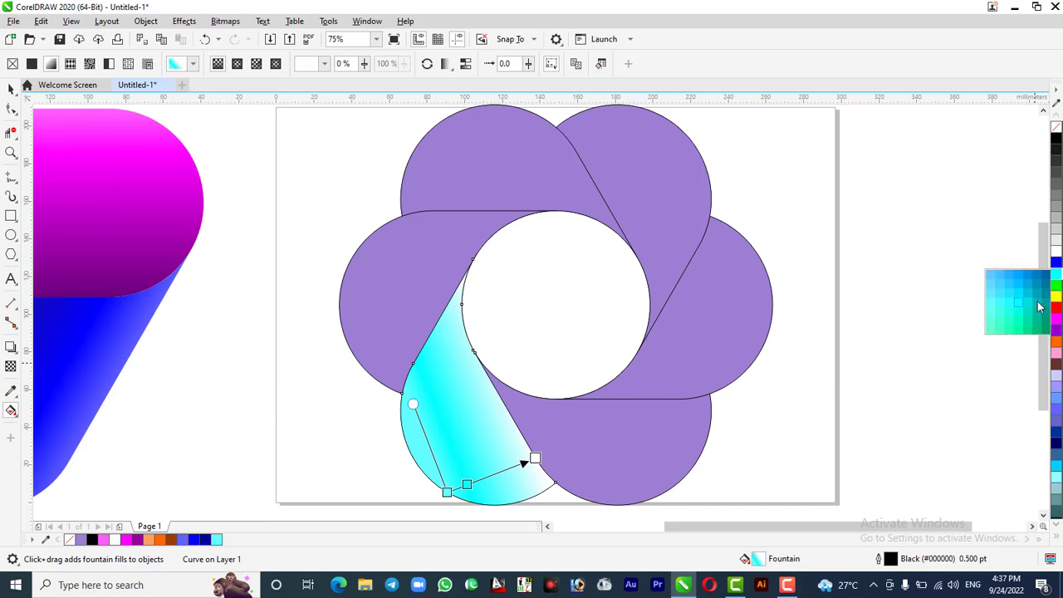
click(1046, 305)
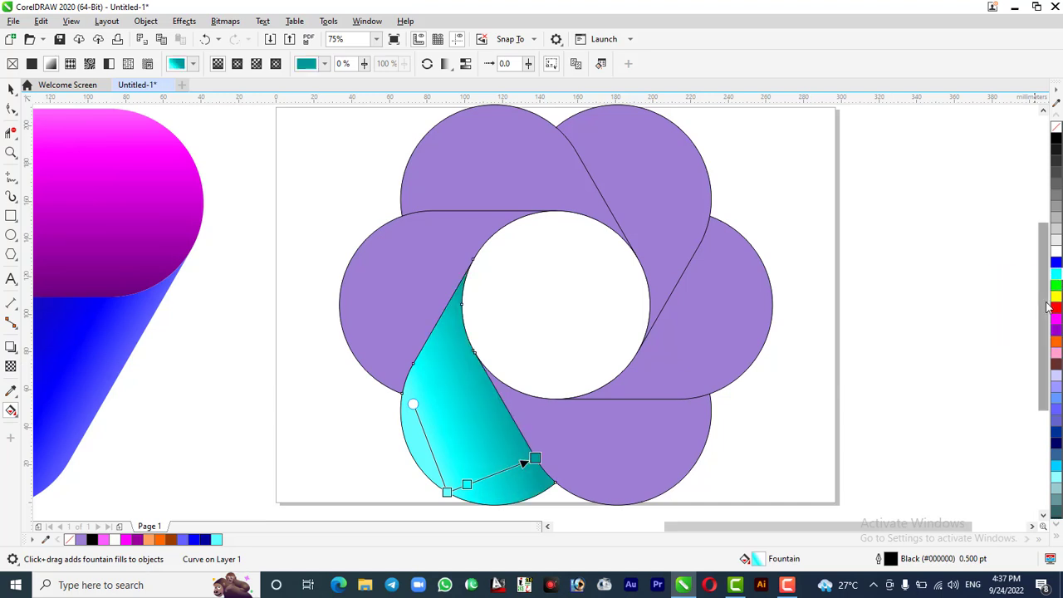
double_click(469, 483)
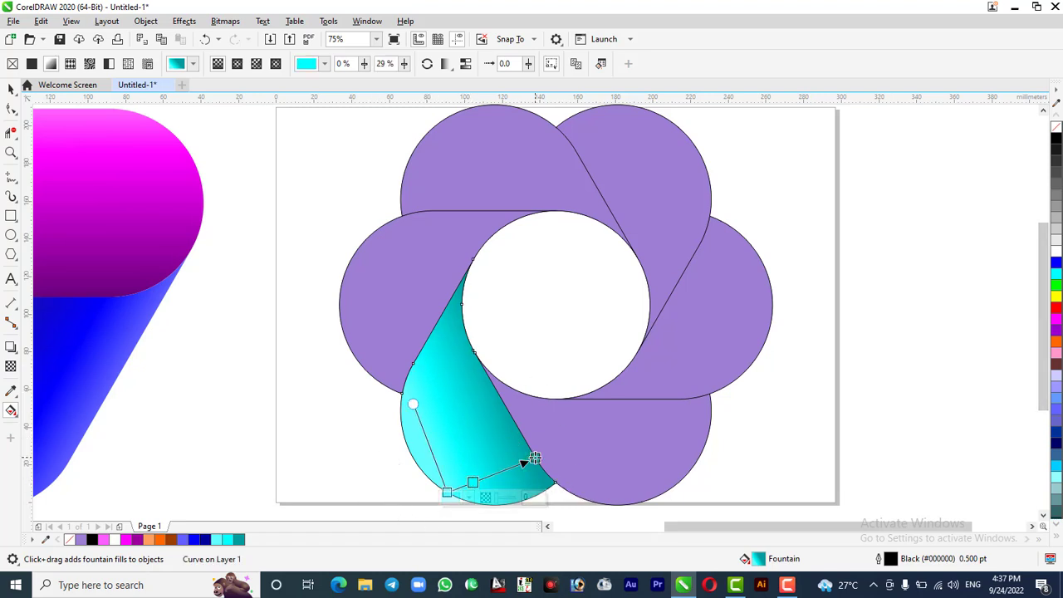
Switch the teal end node's colour model to CMYK and set its K value to 40
click(535, 458)
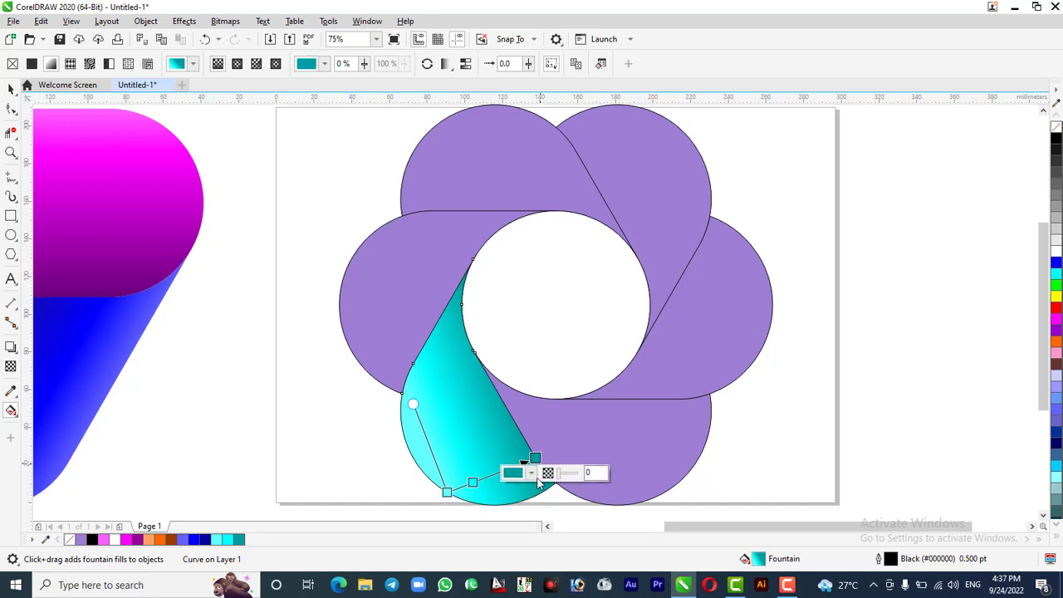
click(532, 474)
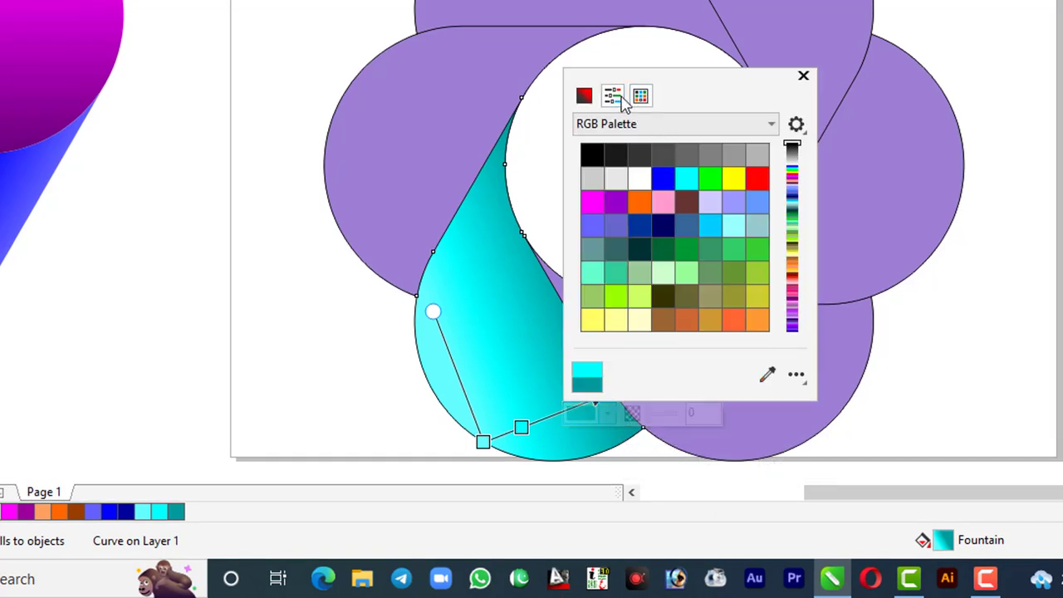
click(614, 98)
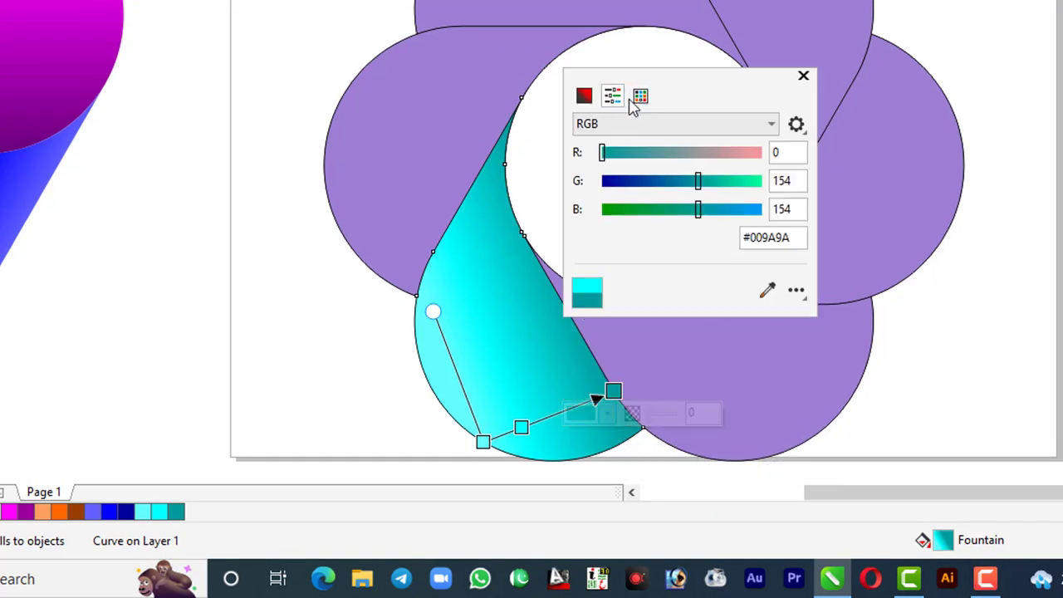
click(668, 123)
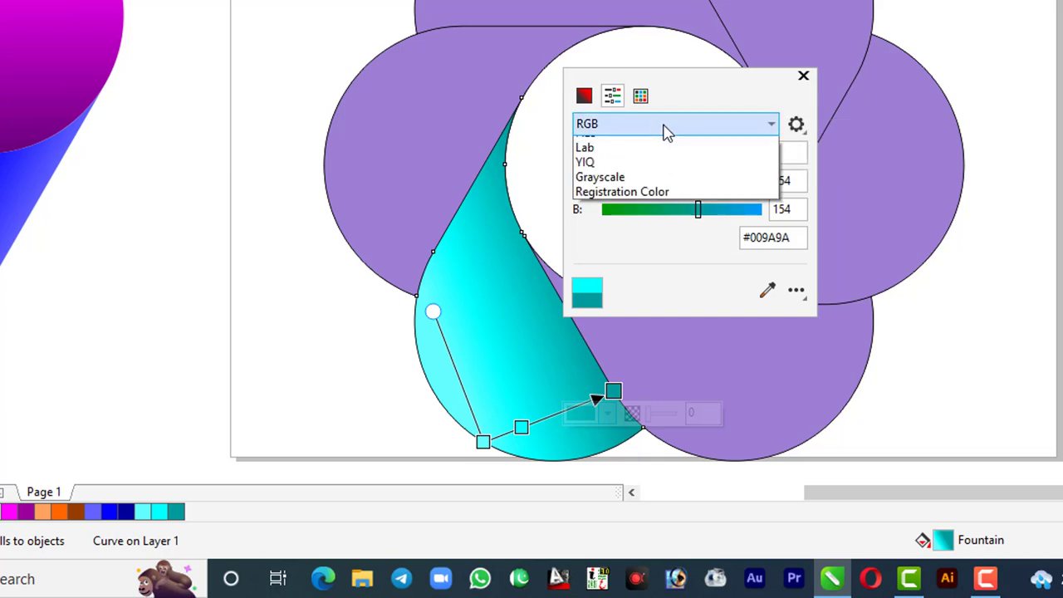
click(633, 160)
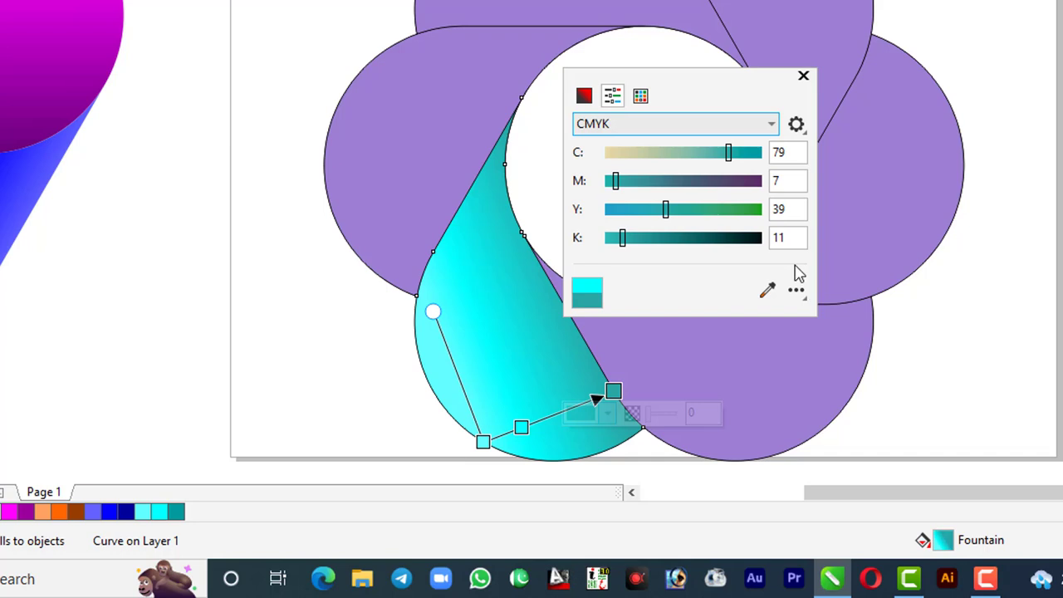
drag(800, 238, 734, 242)
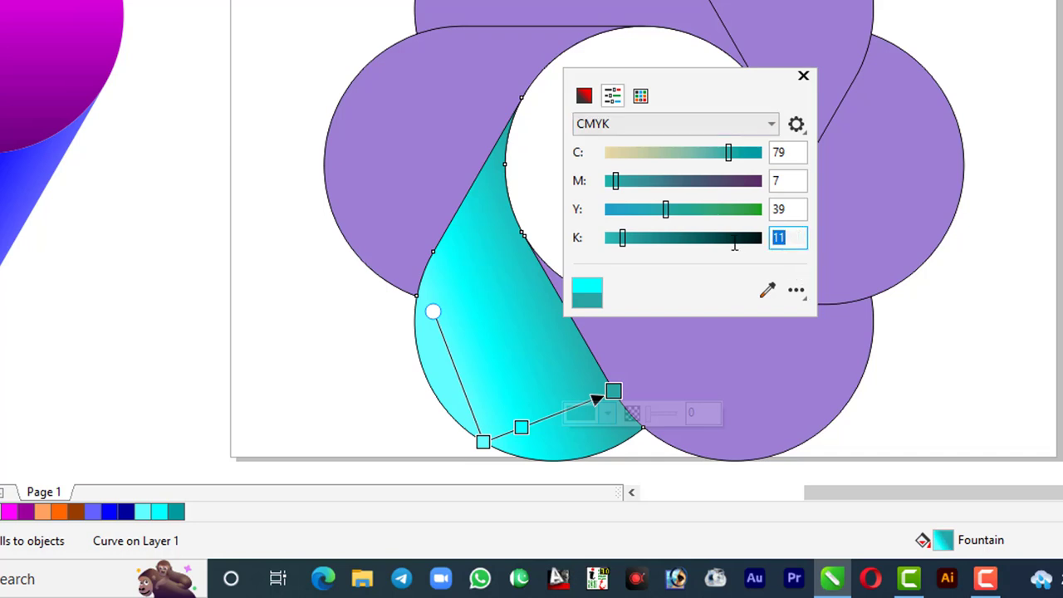
key(Return)
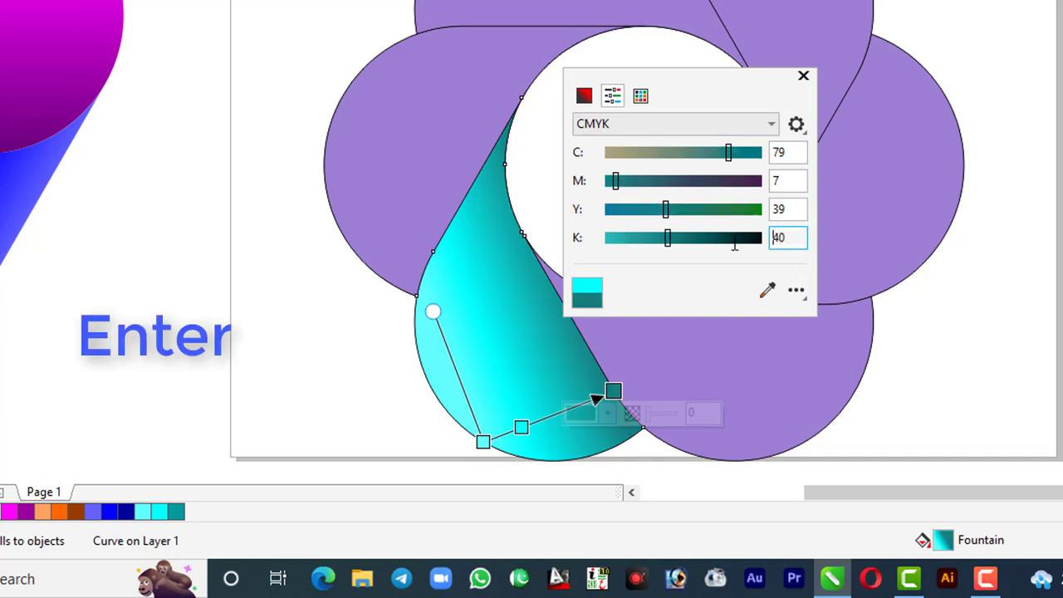
click(758, 393)
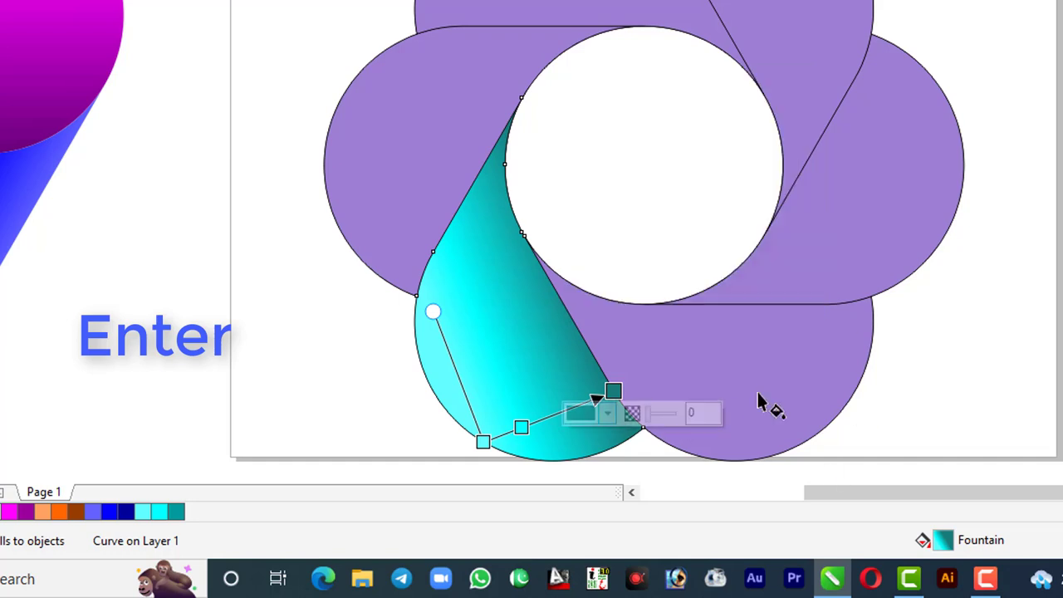
Apply a linear fountain fill to the lower-right petal, running from its lower outer edge up to its straight upper edge
click(735, 434)
scroll(683, 330, up, 2)
drag(679, 422, 873, 111)
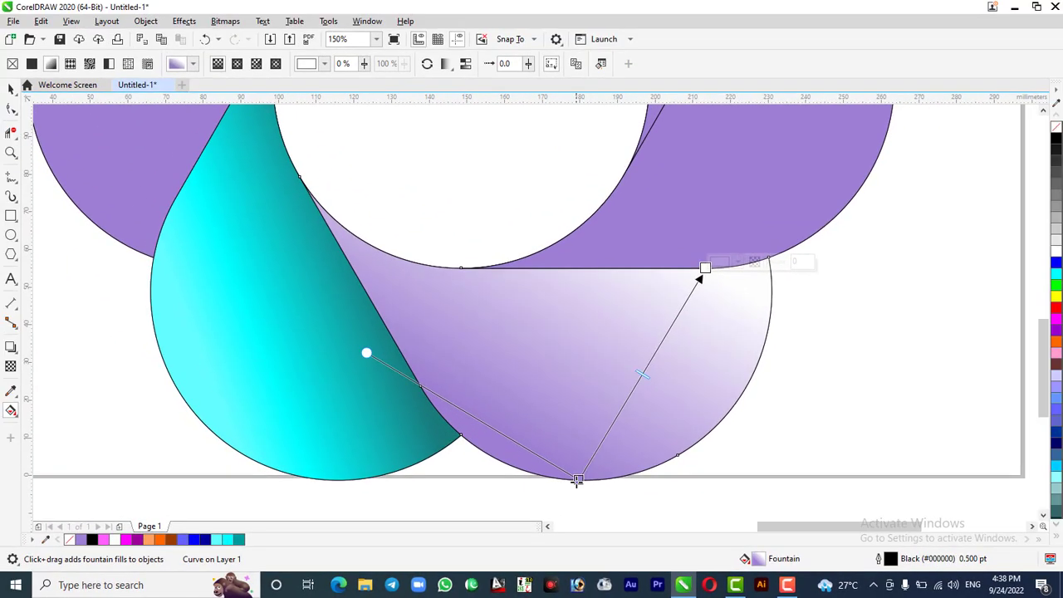
drag(577, 481, 677, 455)
scroll(673, 467, down, 2)
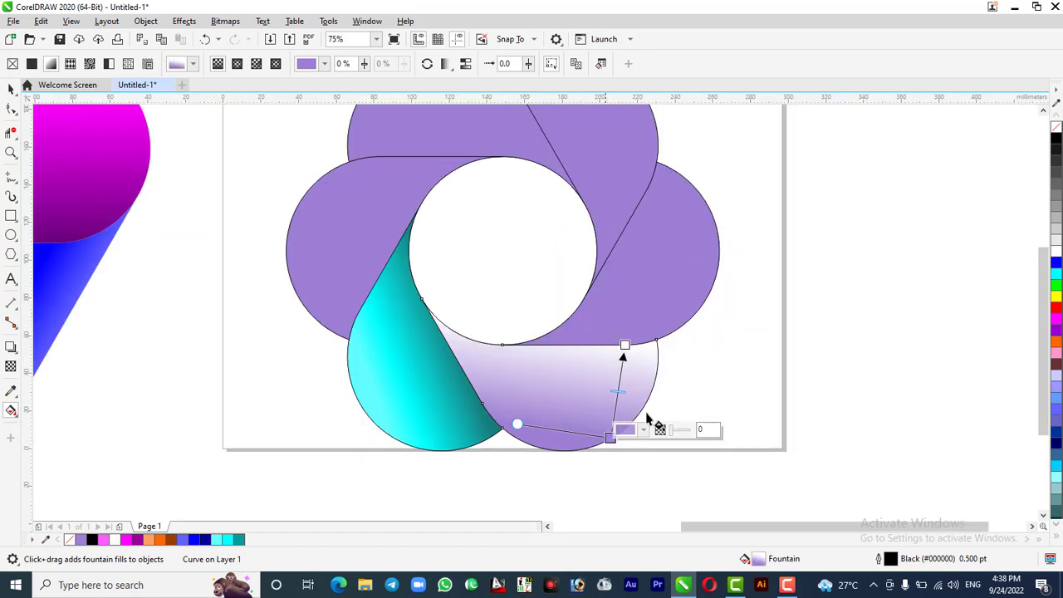
Colour the lower-right petal's gradient with a light red start, a pure red node near it, and a dark red end
click(1056, 306)
drag(1056, 307, 614, 412)
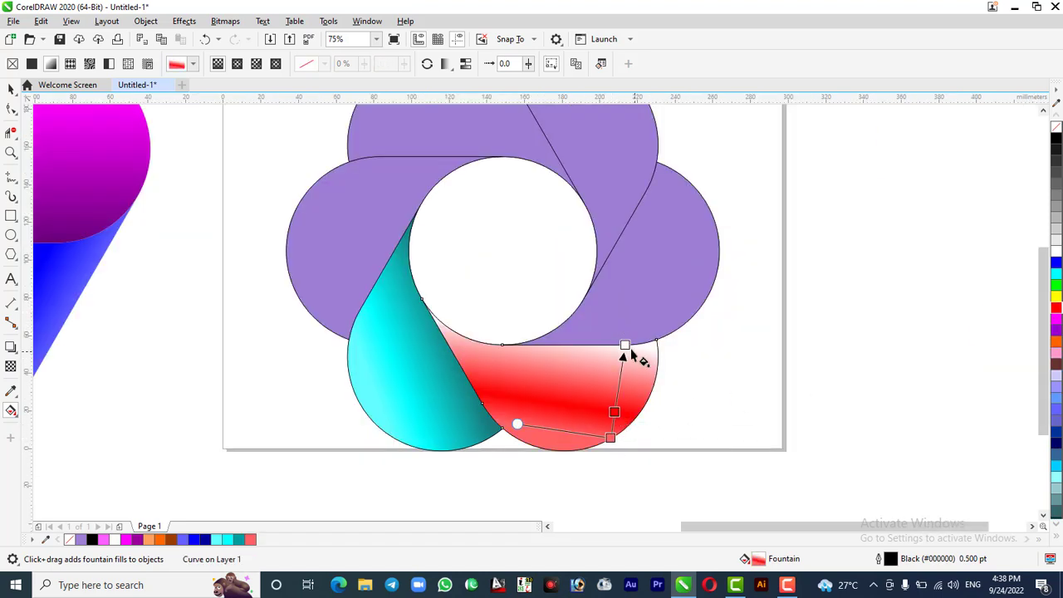
click(624, 345)
click(1056, 308)
click(1047, 337)
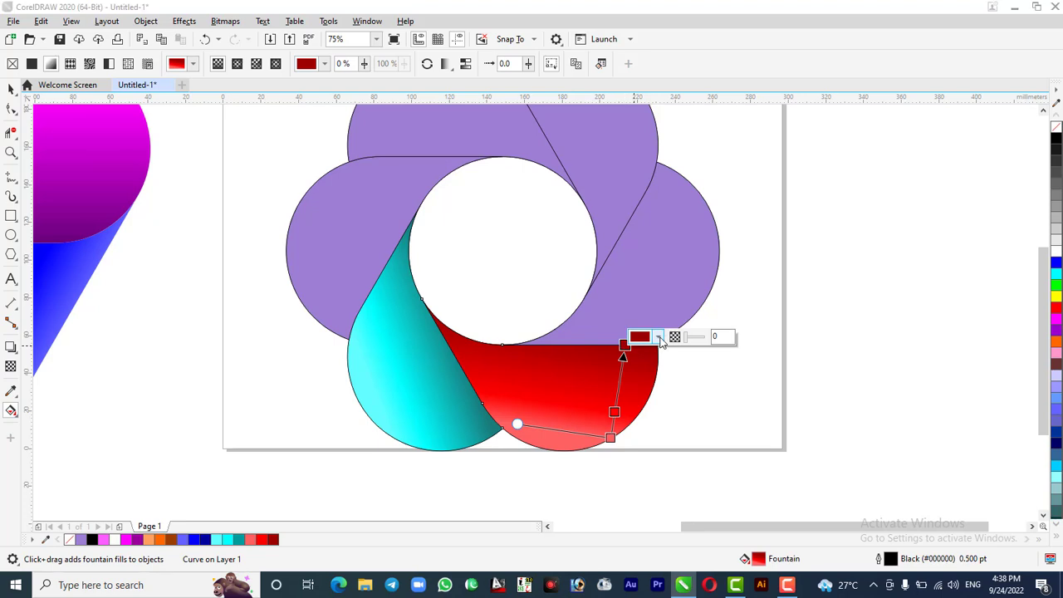
Convert the dark red end node's colour to CMYK and set its K value to 40
click(657, 336)
click(660, 363)
click(701, 382)
click(650, 406)
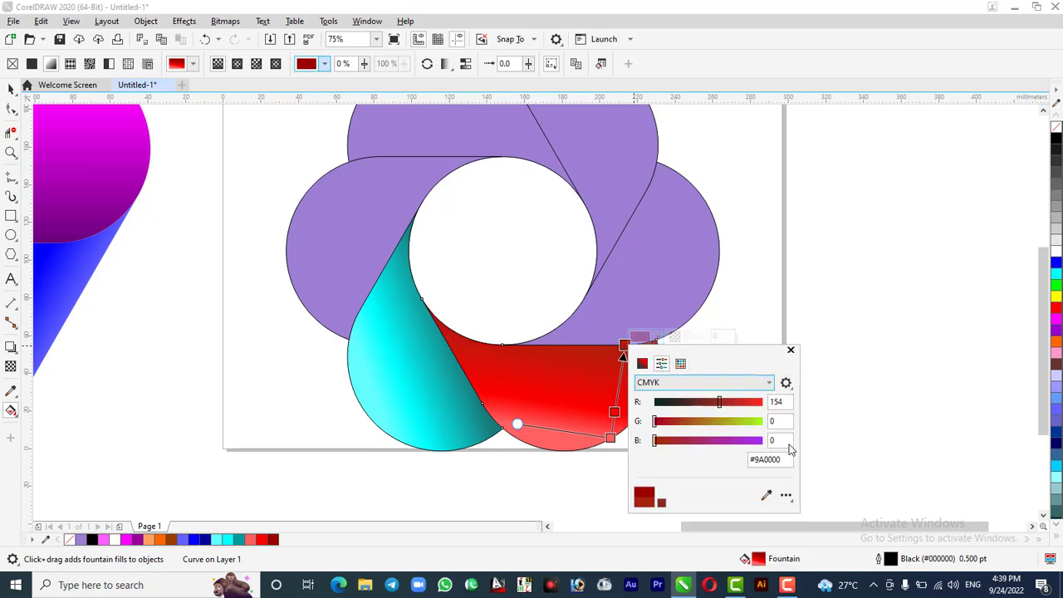
drag(789, 459, 739, 484)
text(40)
click(878, 388)
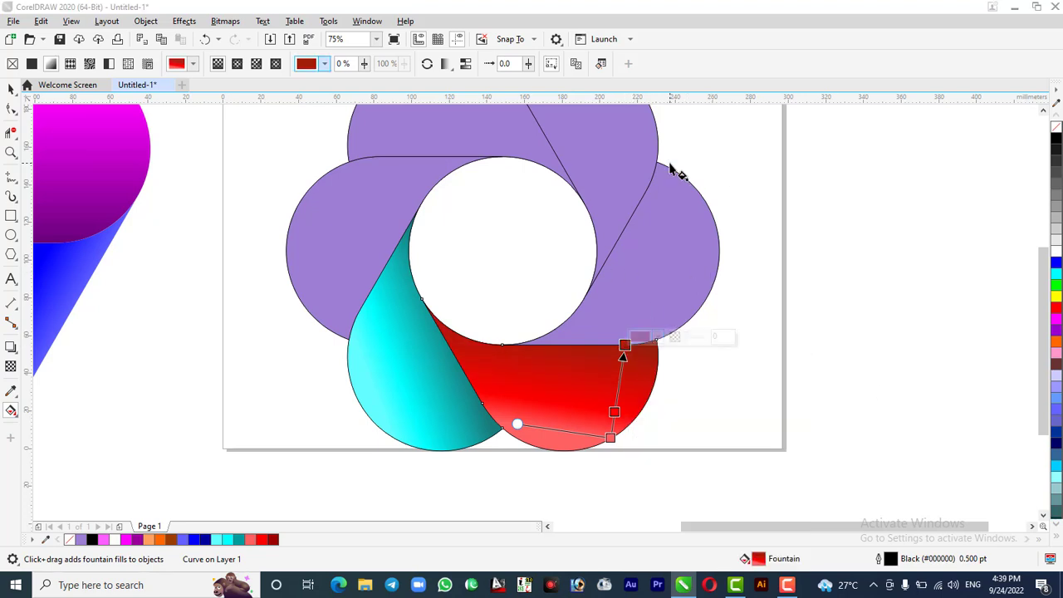
Apply a linear fountain fill to the right petal, running from its outer edge to the boundary with the upper-right petal
scroll(671, 171, up, 3)
click(649, 343)
drag(769, 332, 621, 220)
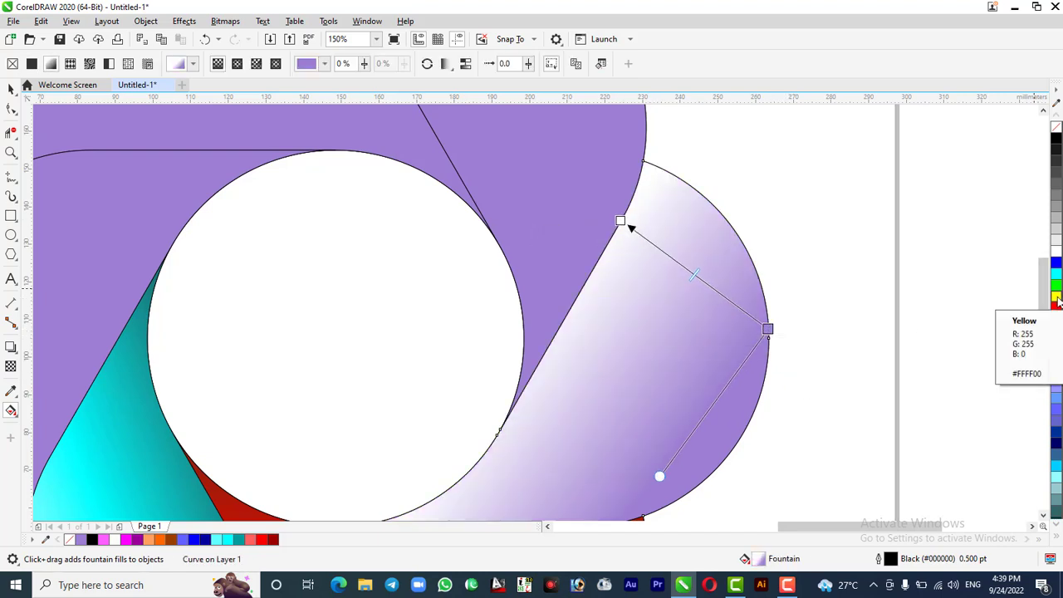
Colour the right petal's gradient with a light yellow start, a pure yellow node near it, and a yellow end
click(1056, 295)
drag(1056, 296, 732, 303)
click(620, 221)
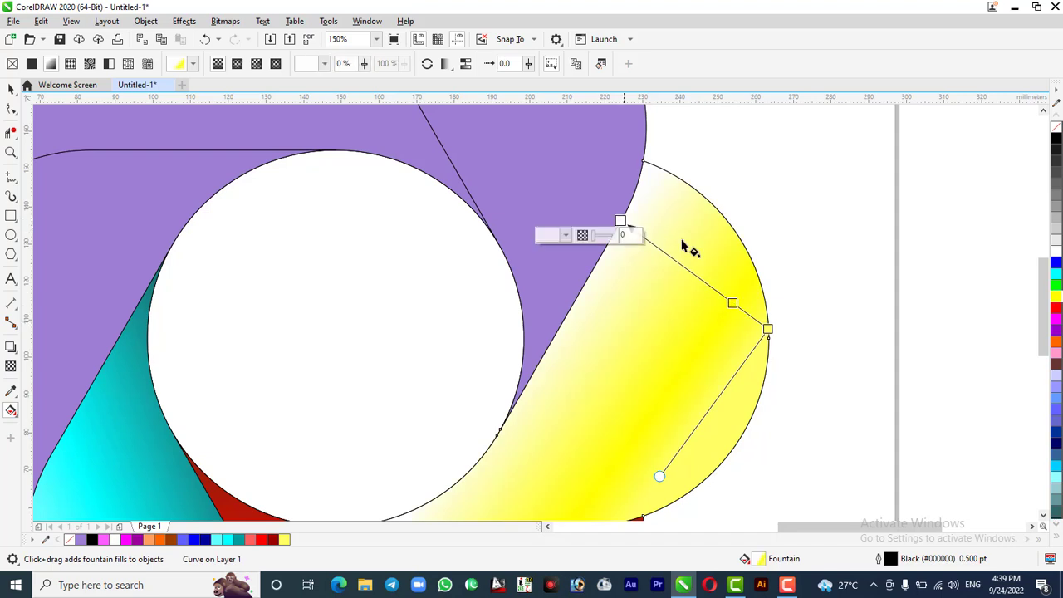
click(1055, 295)
click(1018, 324)
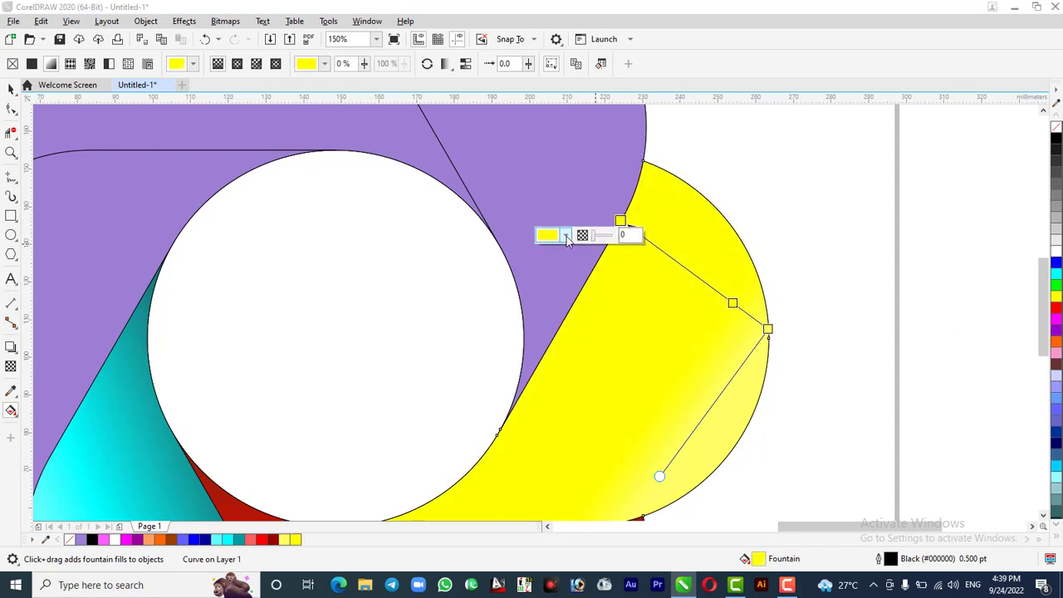
Convert the yellow end node's colour to CMYK and set its K value to 40
click(564, 235)
click(569, 262)
click(610, 280)
click(581, 292)
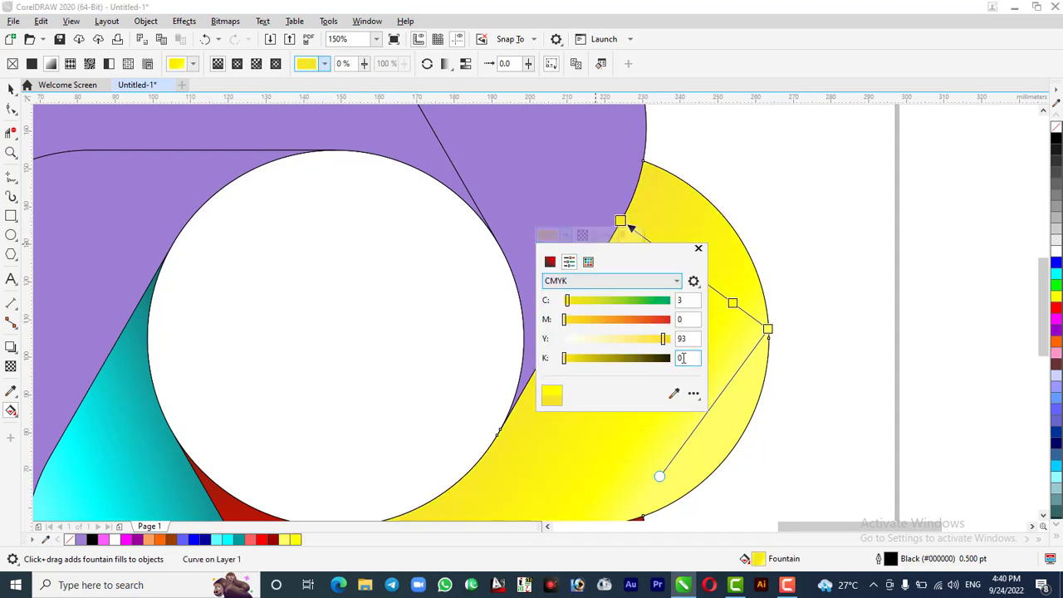
double_click(687, 358)
text(40)
key(Return)
scroll(535, 137, down, 2)
scroll(536, 137, up, 2)
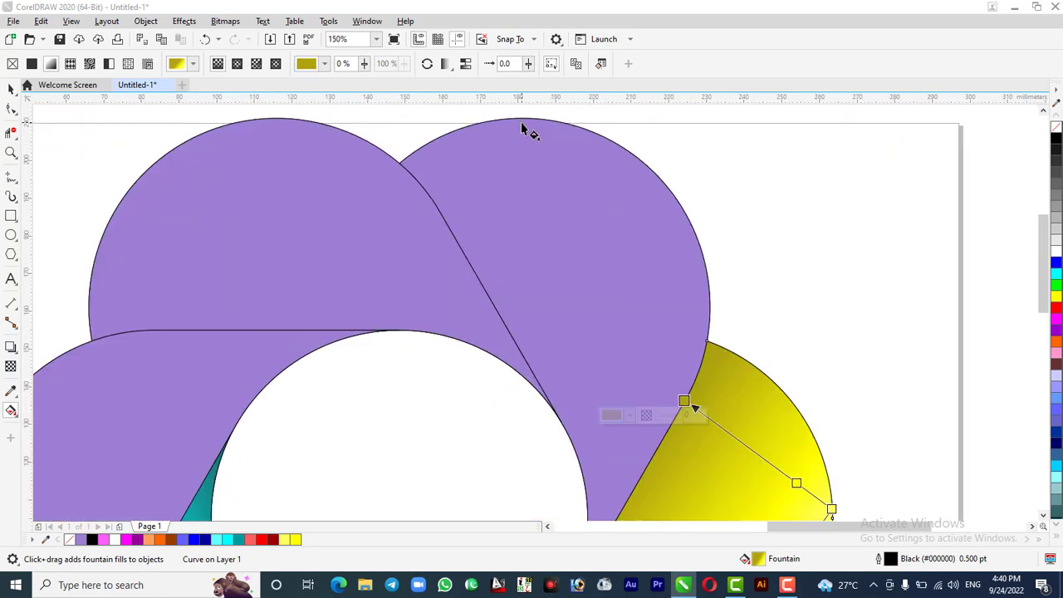
Apply a linear fountain fill to the upper-right petal, running from light magenta at its outer edge through pure magenta to dark magenta
drag(616, 143, 449, 209)
click(616, 144)
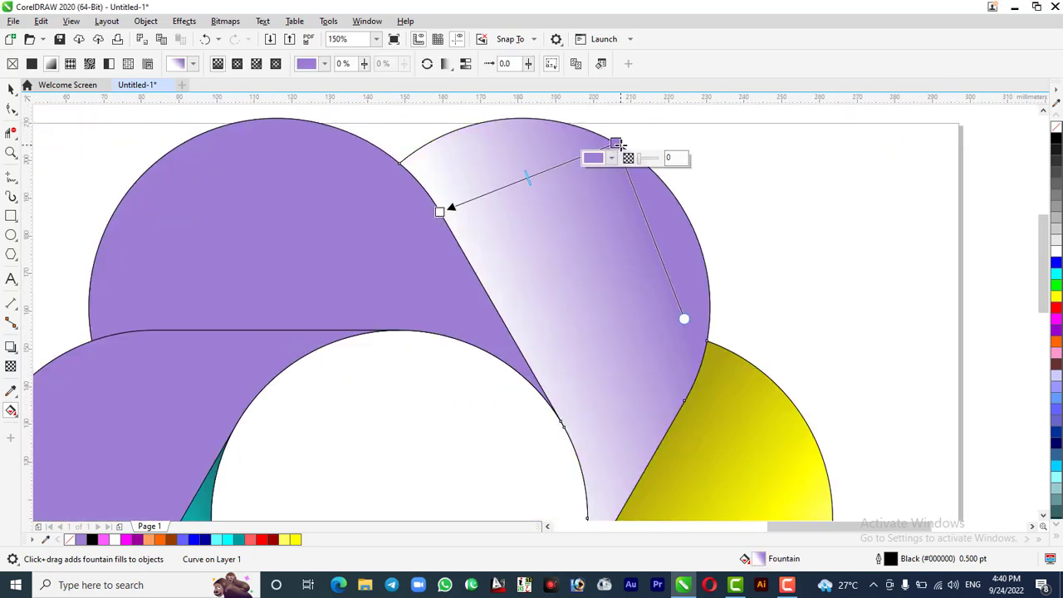
click(1059, 324)
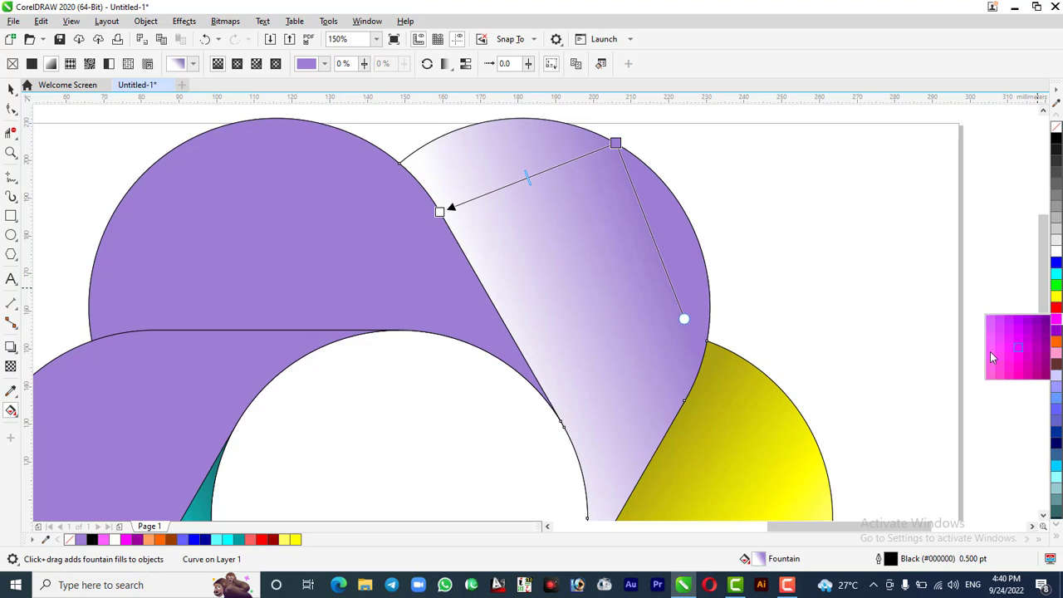
click(993, 357)
double_click(578, 160)
click(1057, 320)
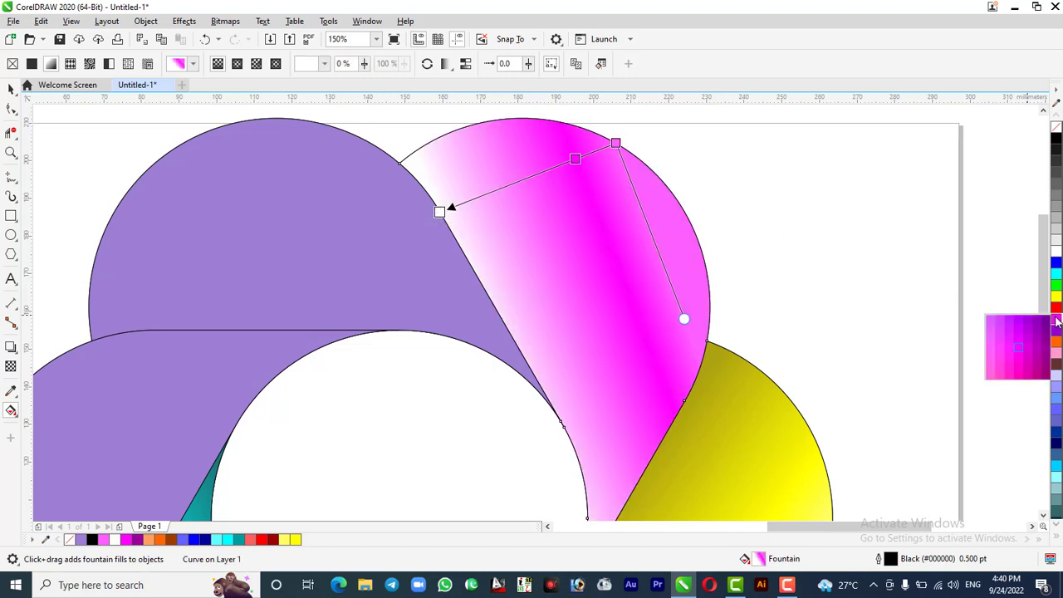
click(996, 365)
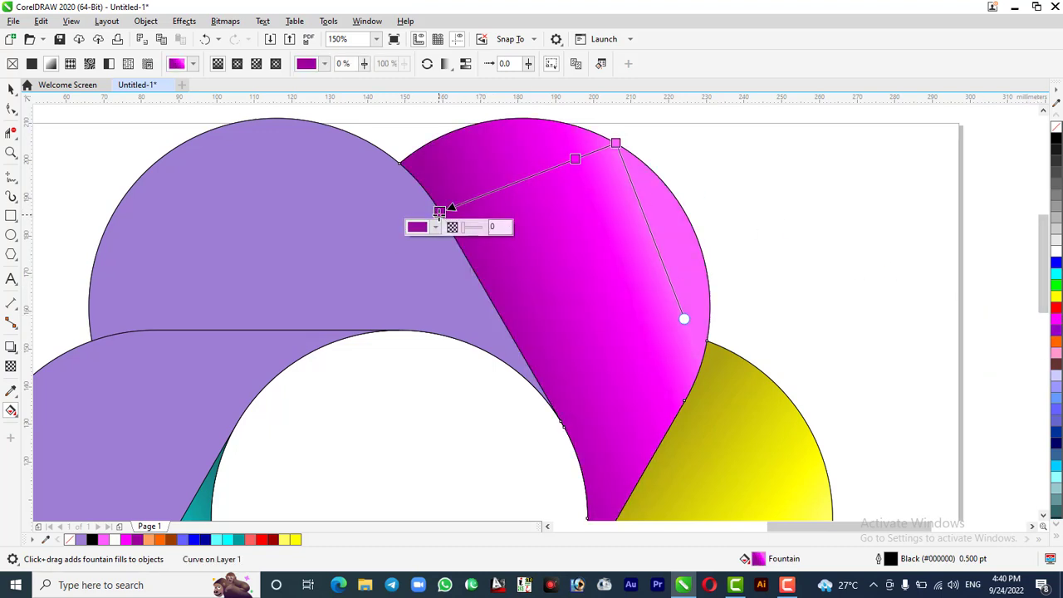
Convert the dark magenta end node's colour to CMYK and set its K value to 40
click(435, 226)
click(438, 254)
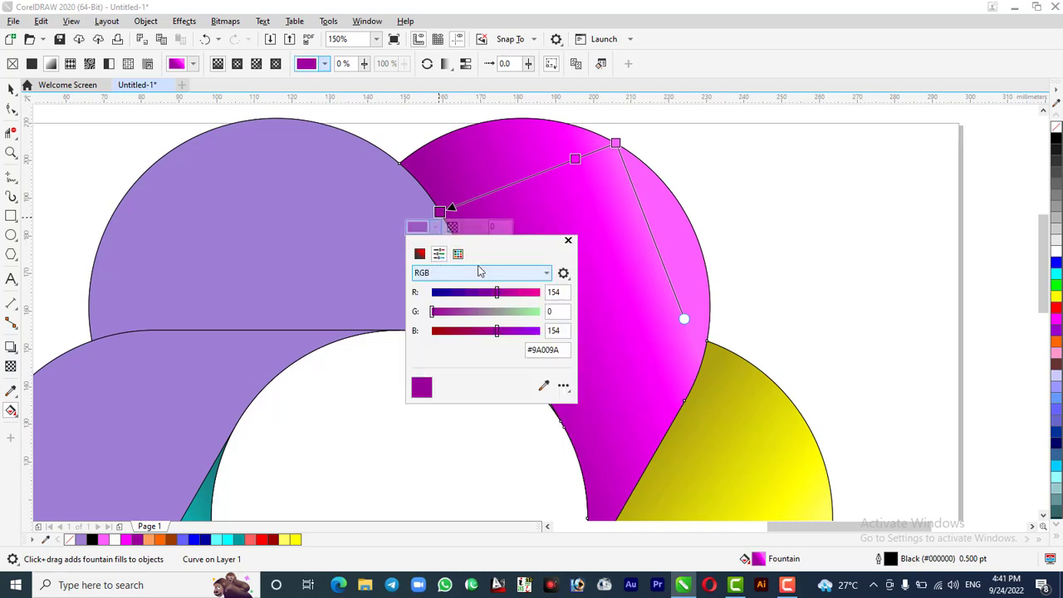
click(480, 272)
click(448, 283)
text(40)
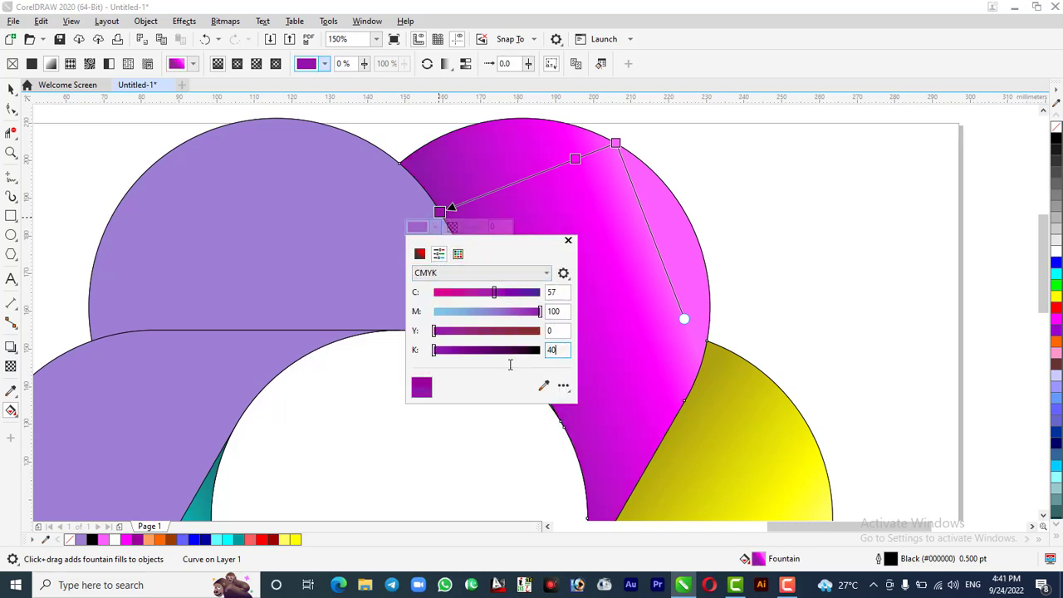
key(Return)
Apply a linear fountain fill to the upper-left petal, running from light blue at its outer edge through pure blue to dark blue
scroll(374, 265, down, 2)
scroll(461, 226, up, 2)
click(462, 225)
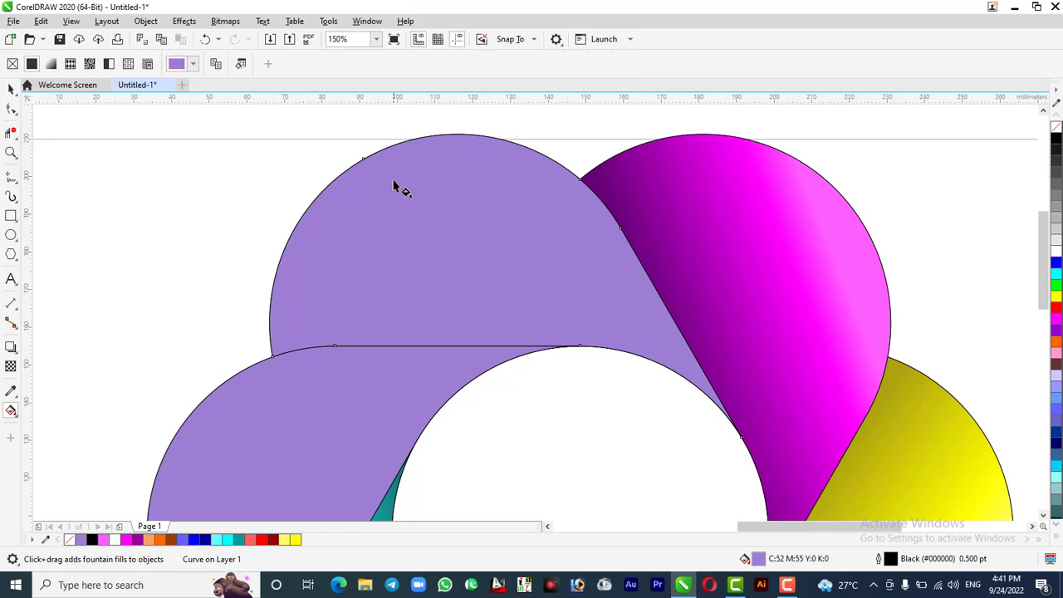
drag(360, 158, 334, 345)
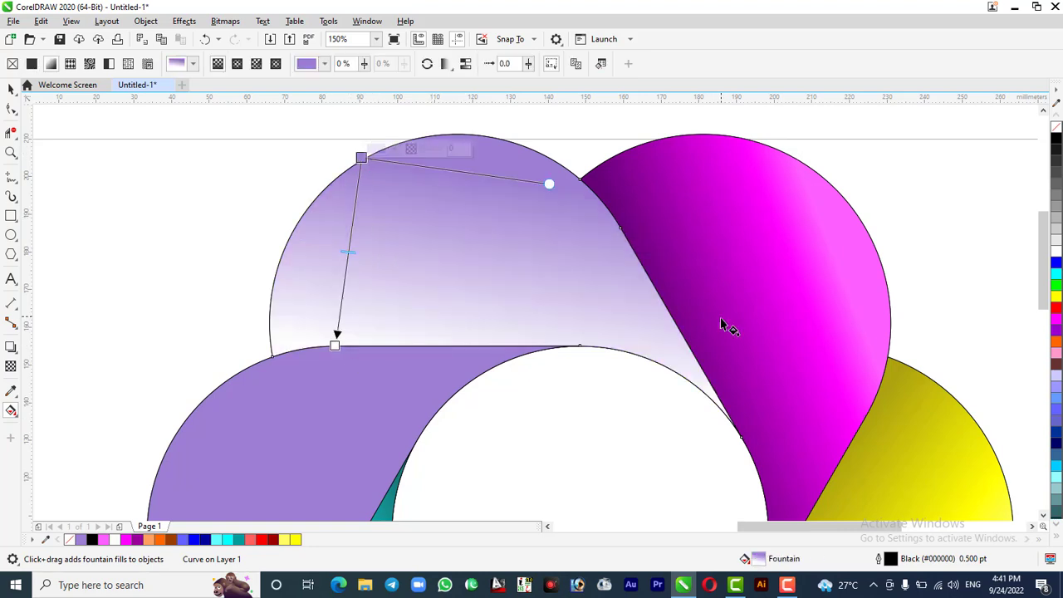
scroll(723, 320, down, 2)
click(1056, 264)
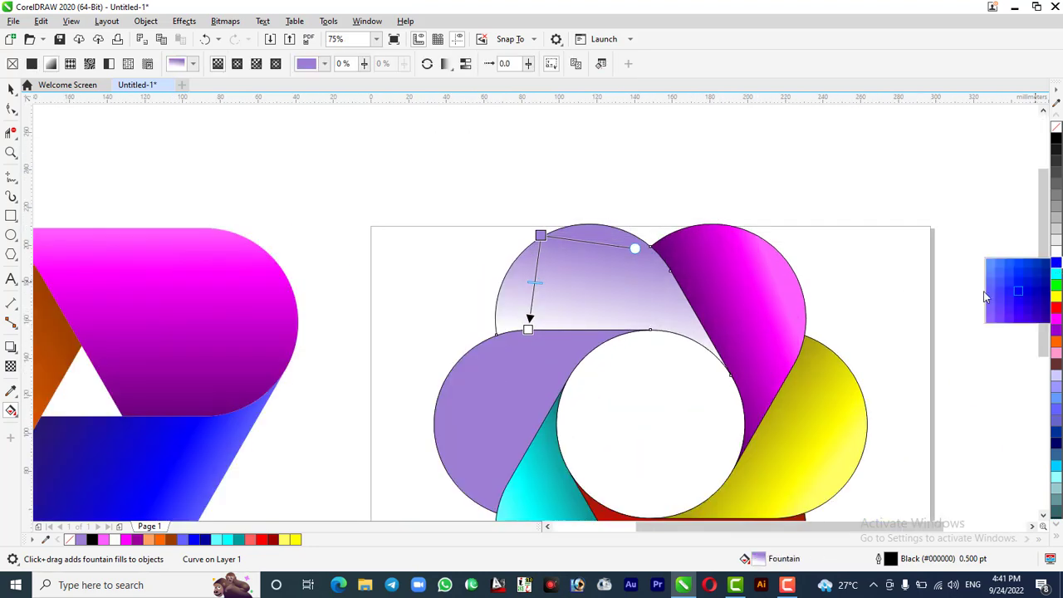
double_click(535, 262)
drag(1057, 264, 1039, 290)
Convert the dark blue end node's colour to CMYK and set its K value to 40
click(562, 320)
click(565, 347)
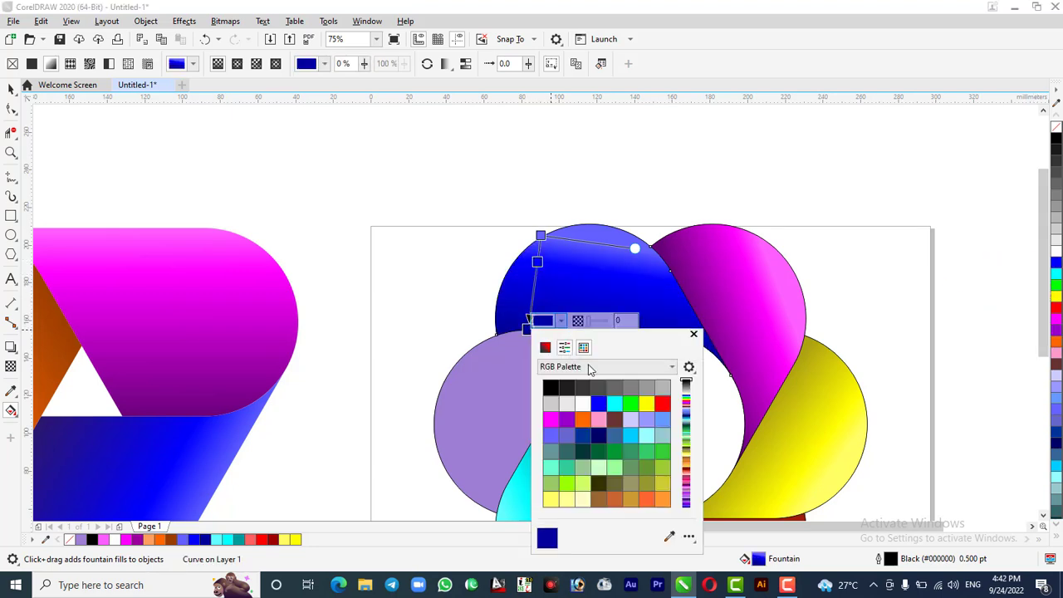
click(588, 366)
click(590, 390)
text(40)
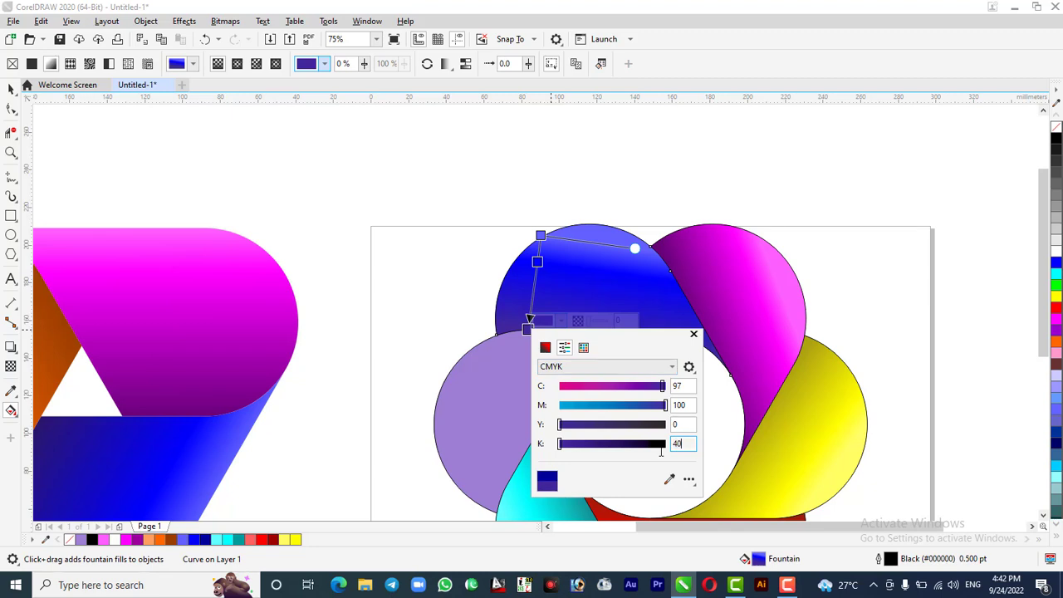
key(Return)
Apply a linear fountain fill to the left petal, running from its outer edge to the boundary with the cyan petal
scroll(622, 356, down, 2)
scroll(550, 299, up, 2)
click(550, 299)
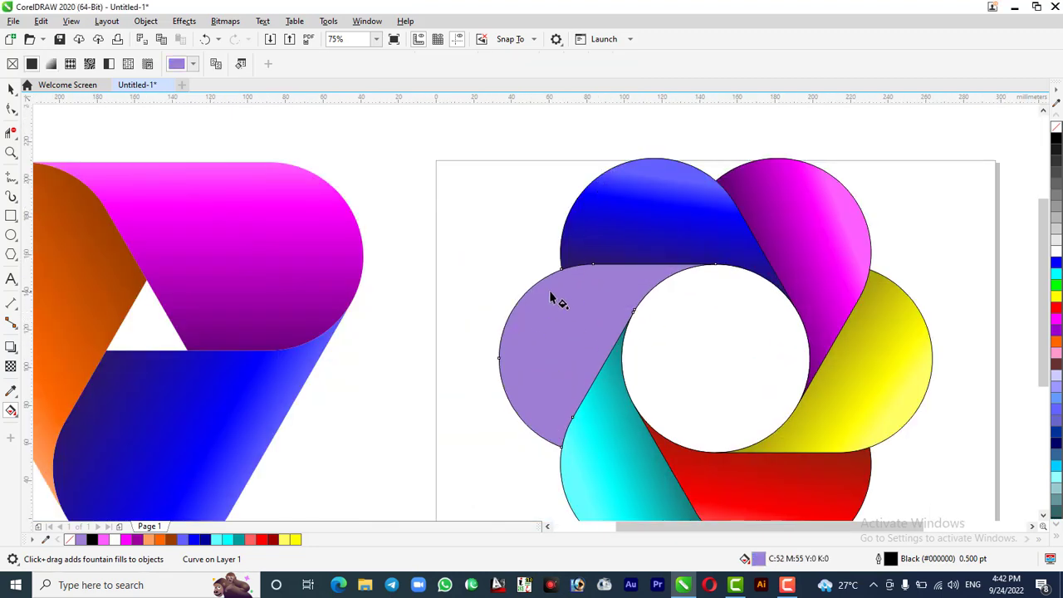
drag(502, 361, 570, 419)
Recolour the left petal's gradient with a pale pink start, a Pink middle node and a deep pink end
click(499, 358)
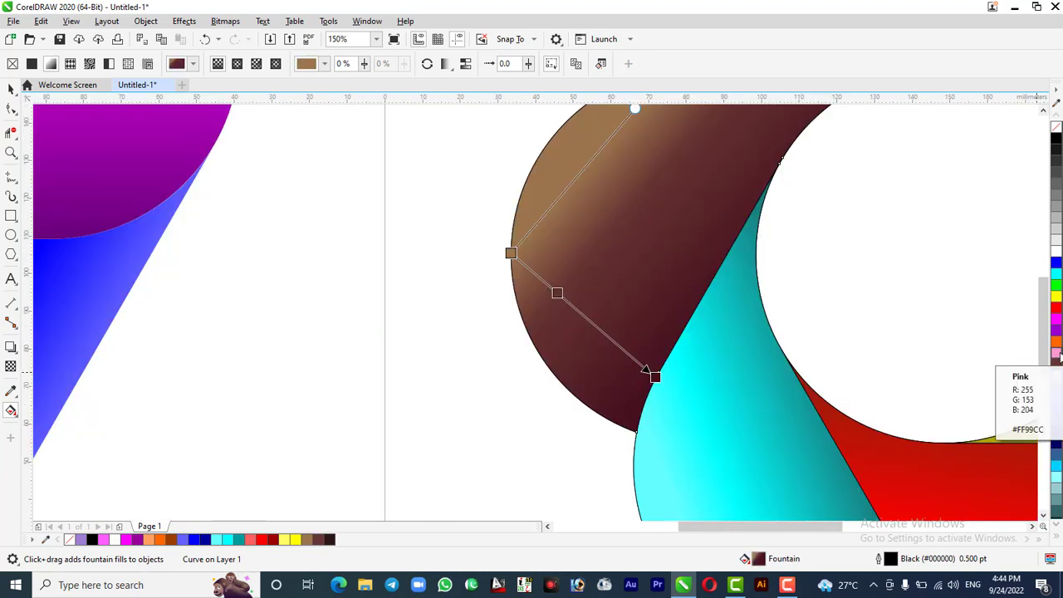
click(1056, 353)
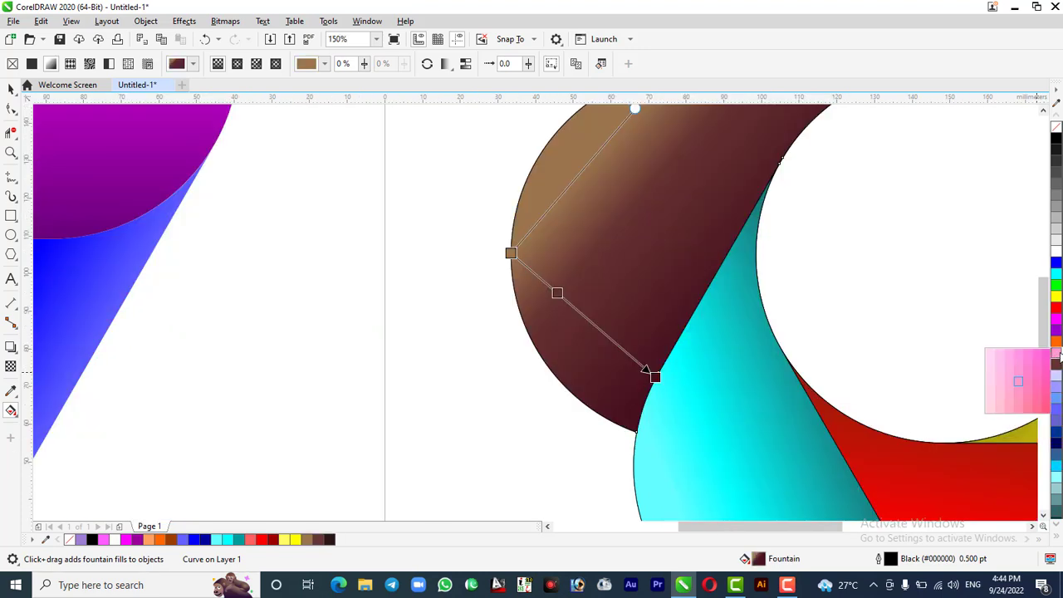
click(992, 387)
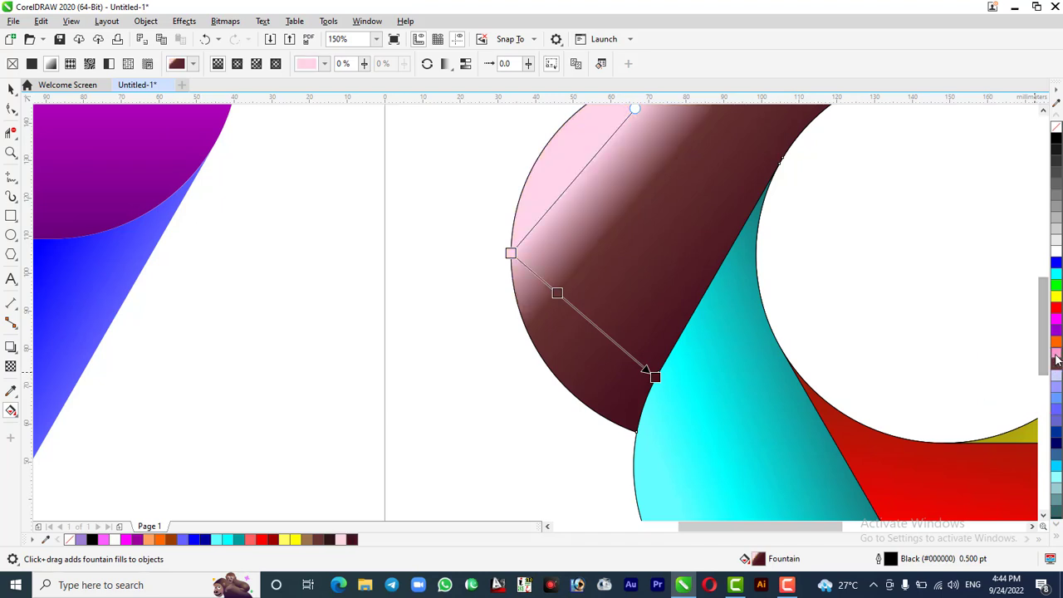
drag(1046, 374, 558, 295)
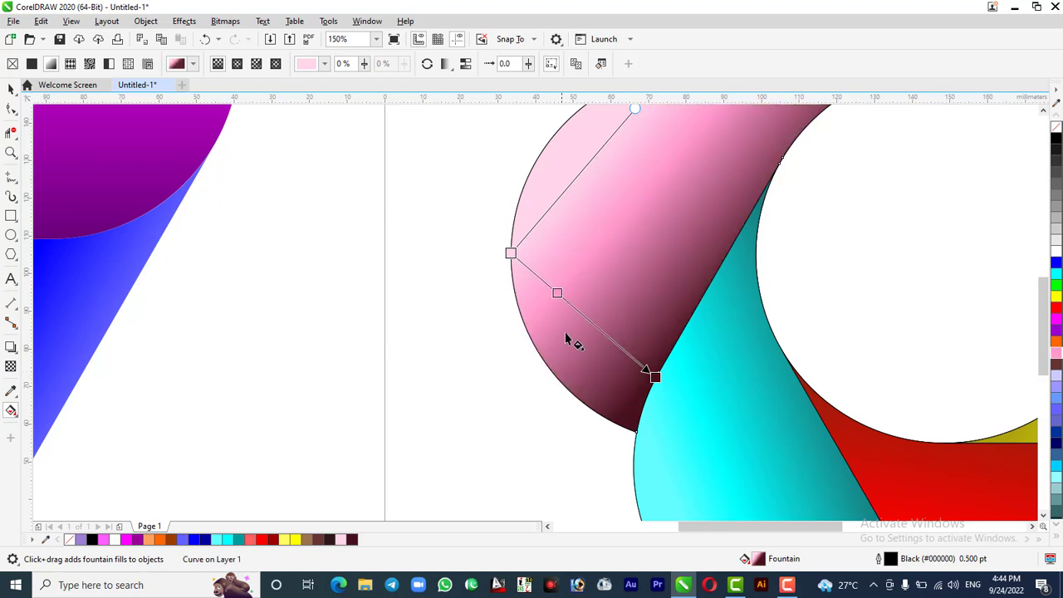
click(655, 377)
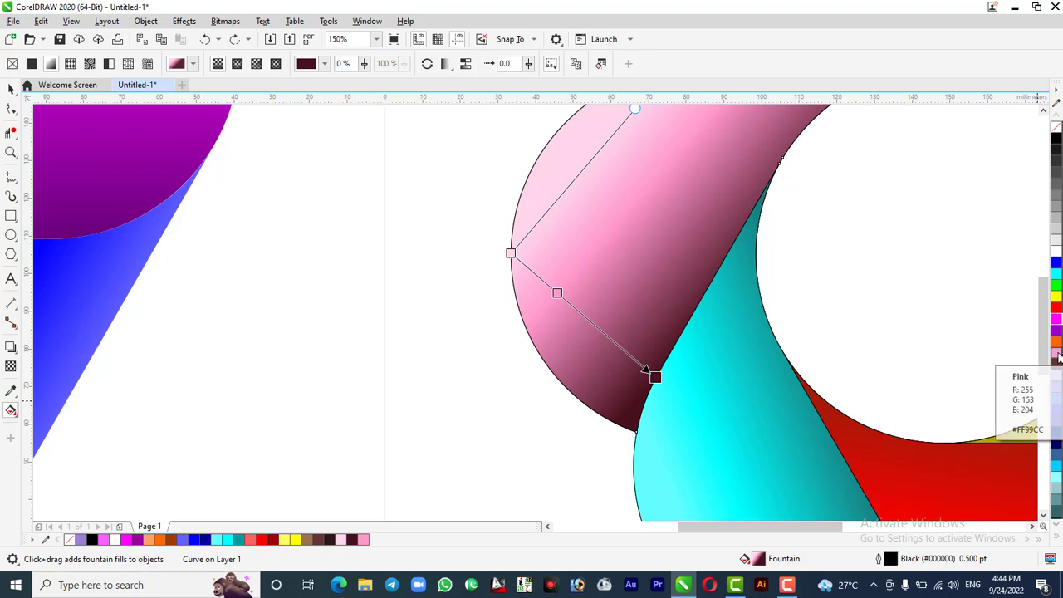
click(1058, 357)
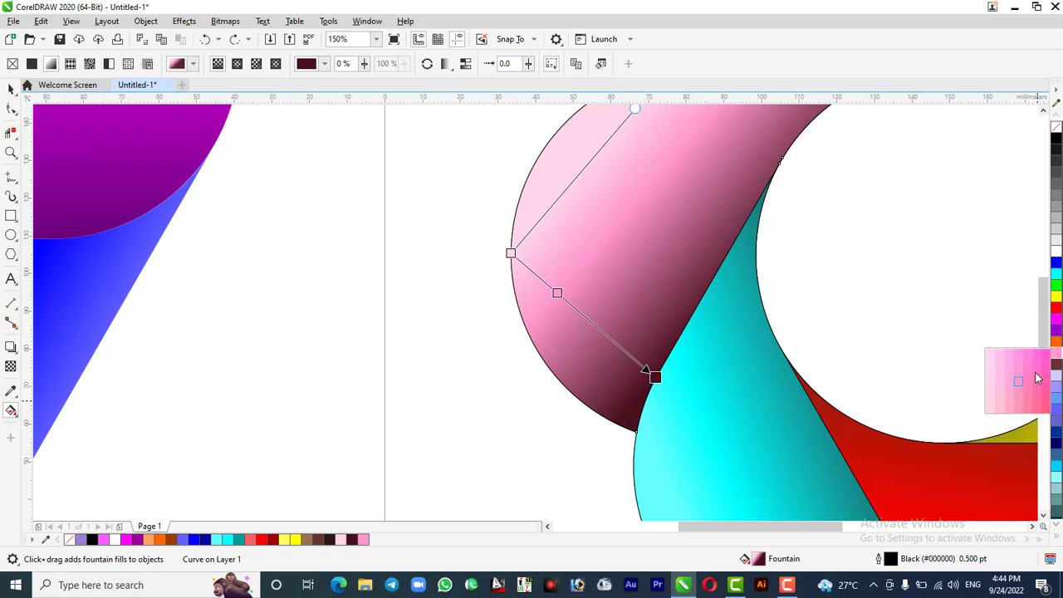
click(1036, 369)
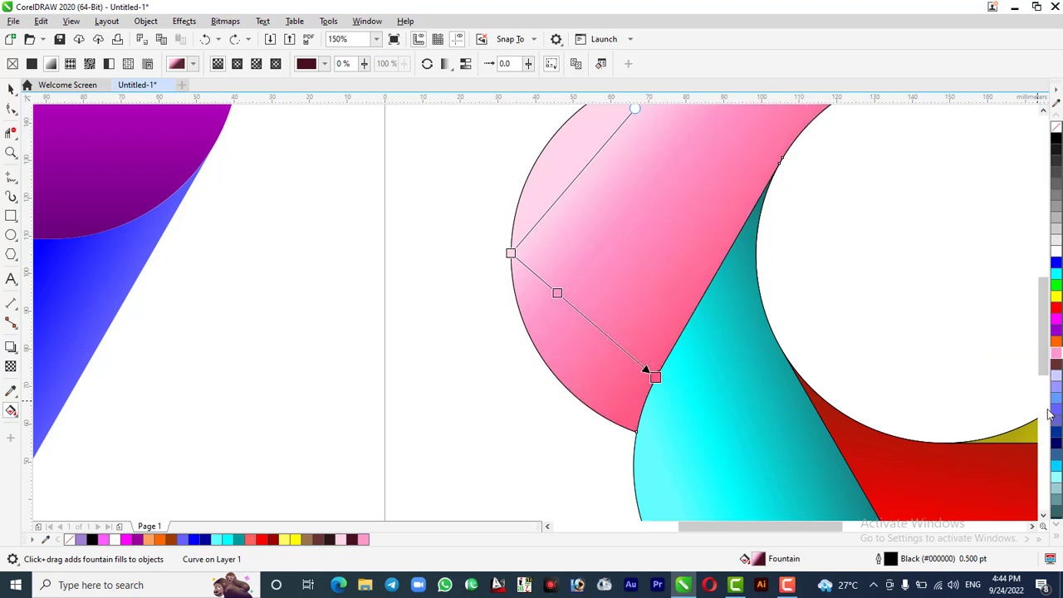
Convert the deep pink end node's colour to CMYK, set its K value to 40 and deselect the petal
click(655, 377)
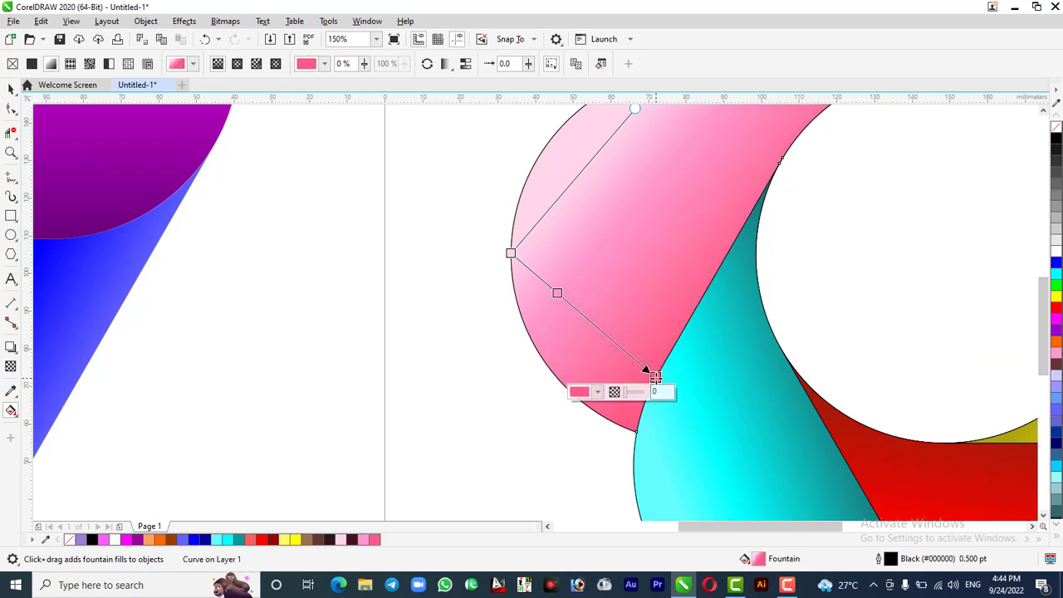
click(597, 392)
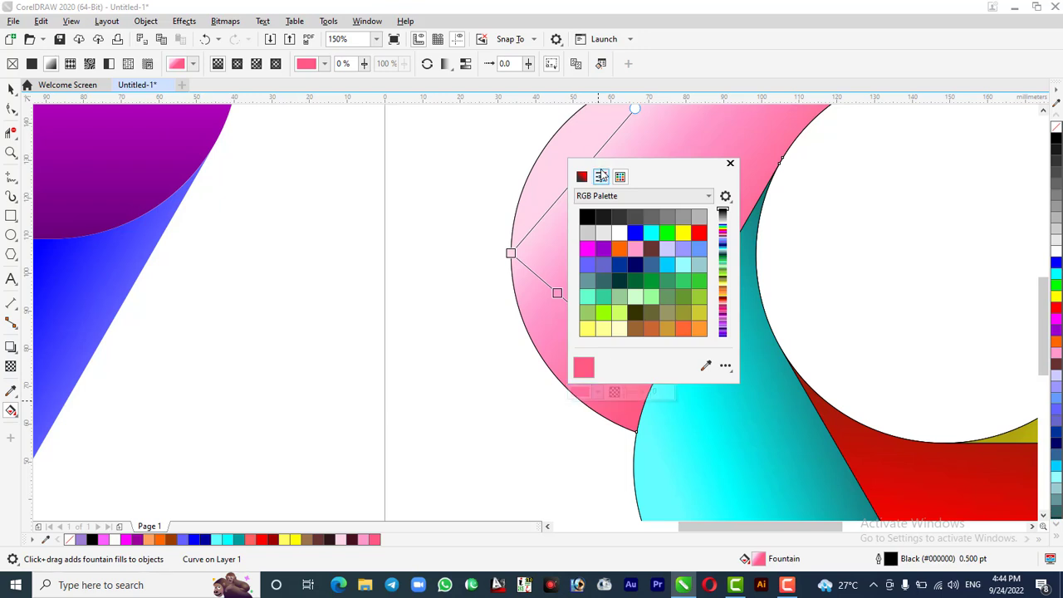
click(601, 177)
click(631, 196)
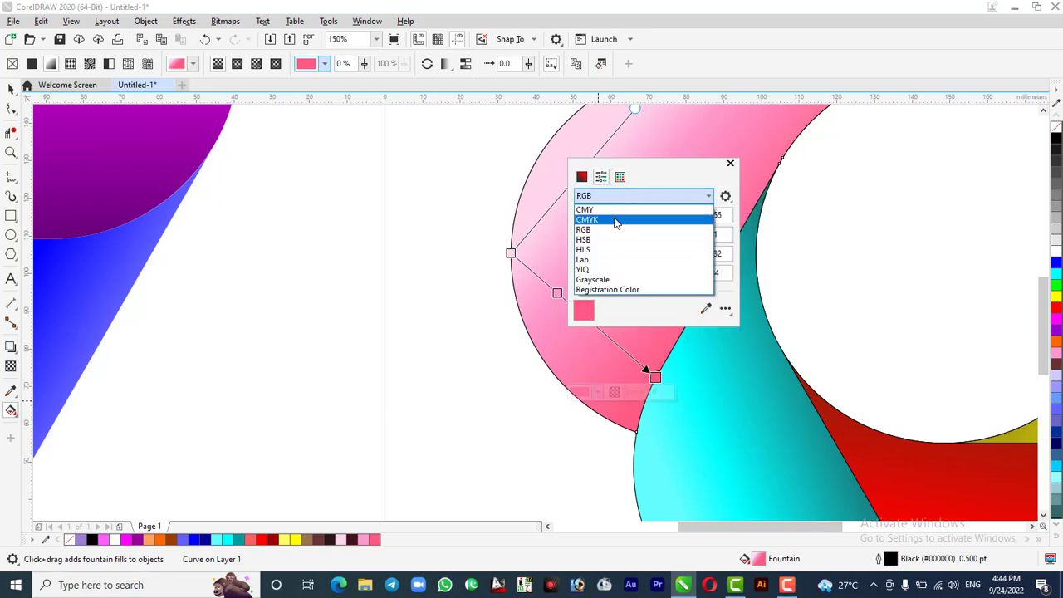
click(617, 218)
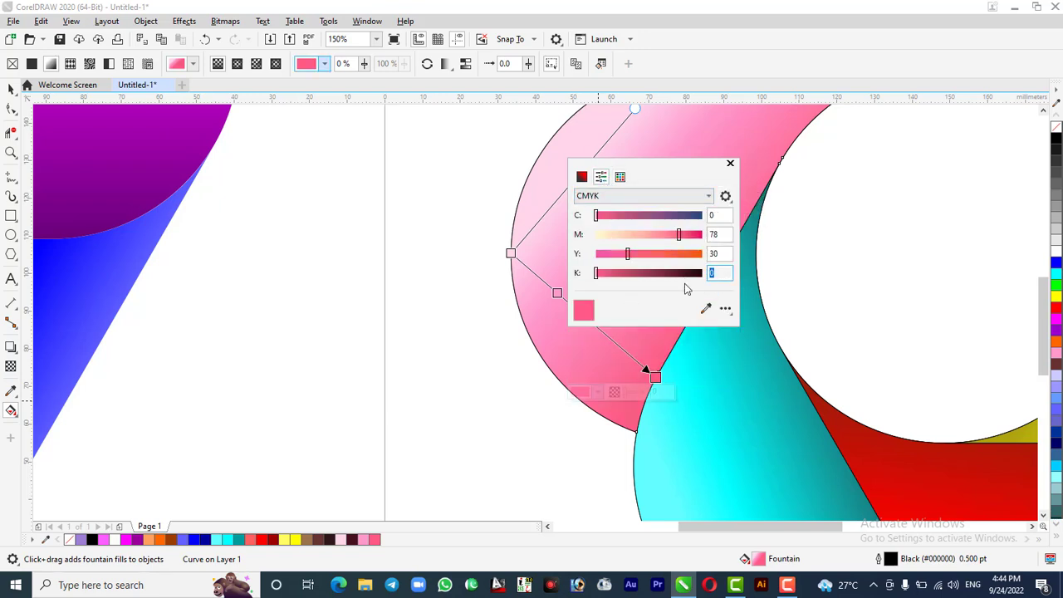
text(40)
key(Return)
click(396, 344)
scroll(396, 343, down, 4)
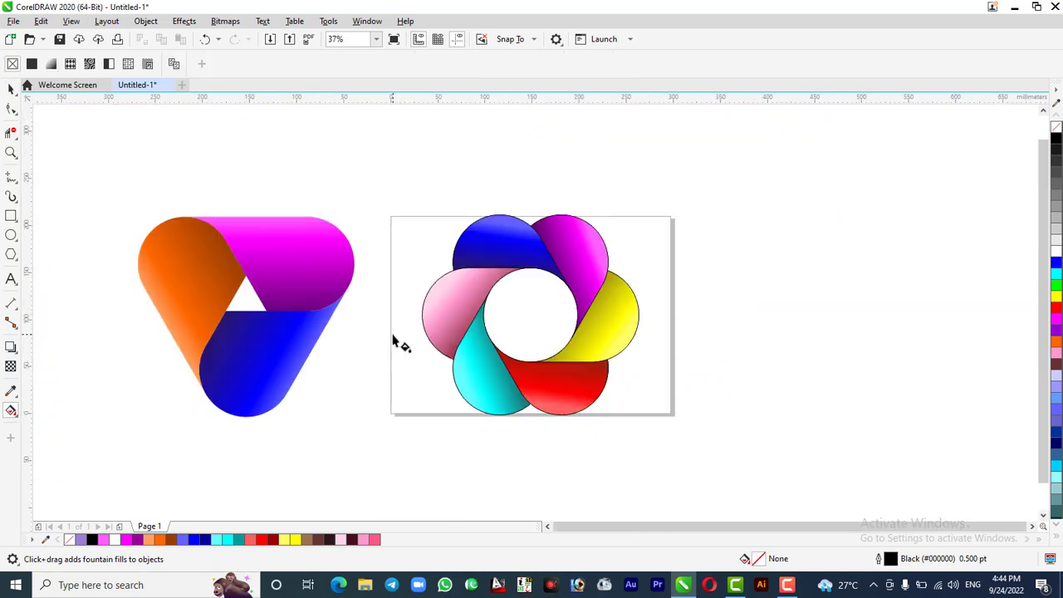
Apply a fountain fill to the central circle and change it to an elliptical fountain fill
scroll(523, 325, up, 2)
click(535, 334)
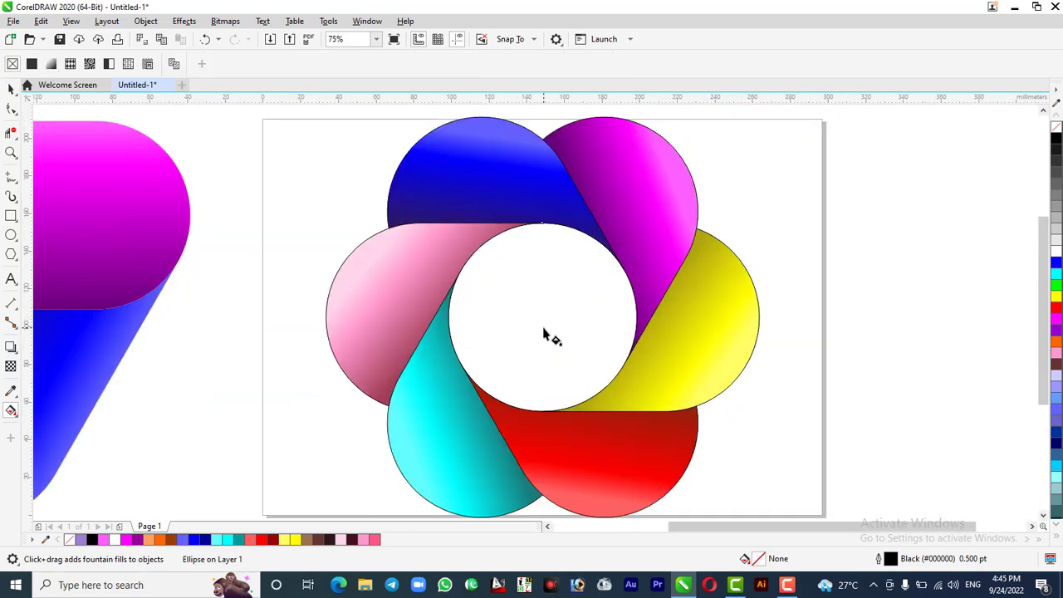
drag(543, 413, 545, 241)
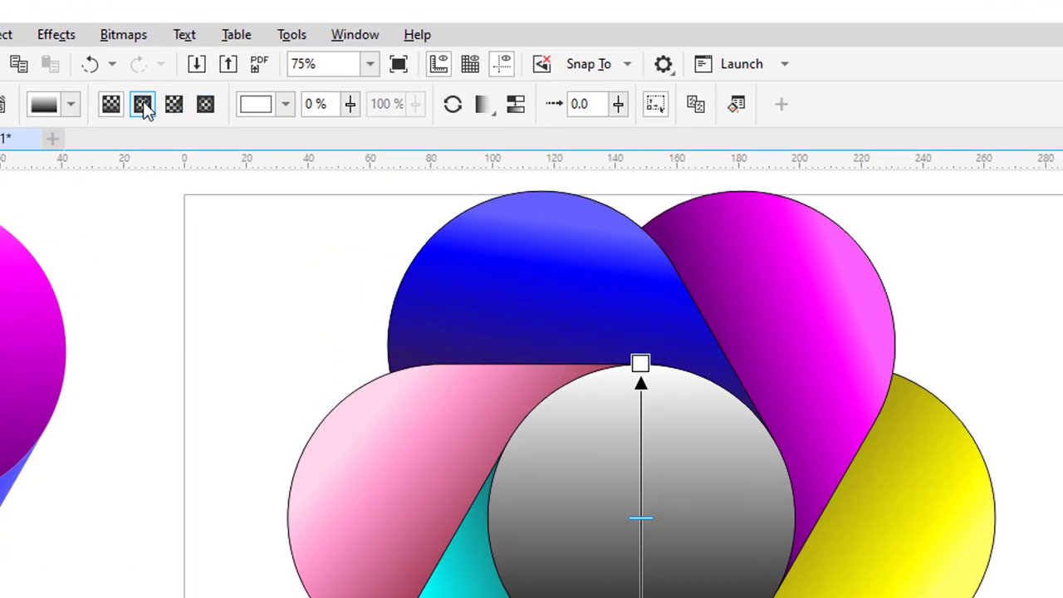
click(237, 64)
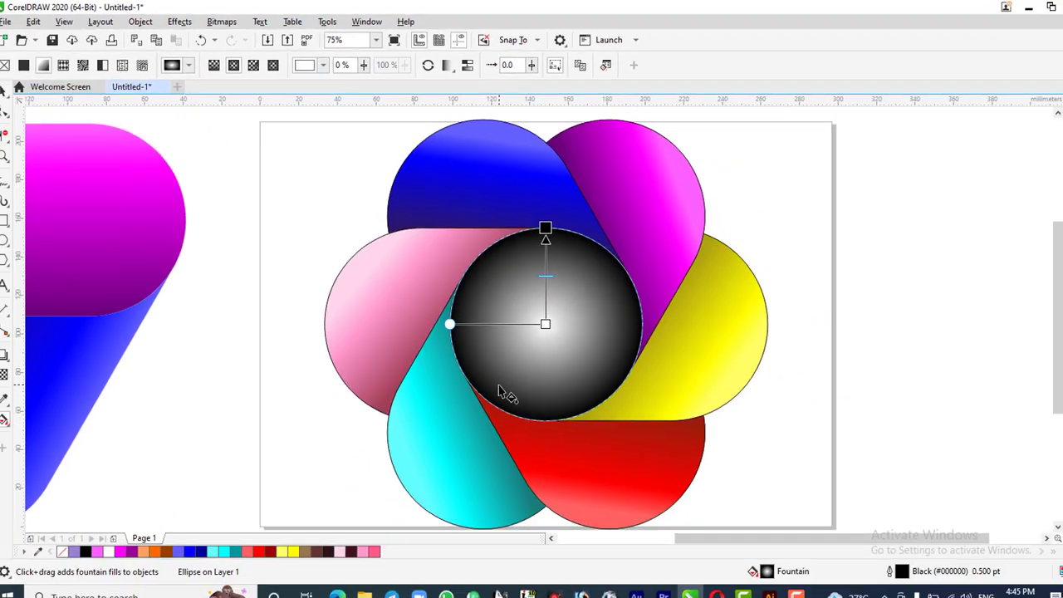
Colour the central circle's gradient orange at the outer node and yellow at the centre node
click(541, 222)
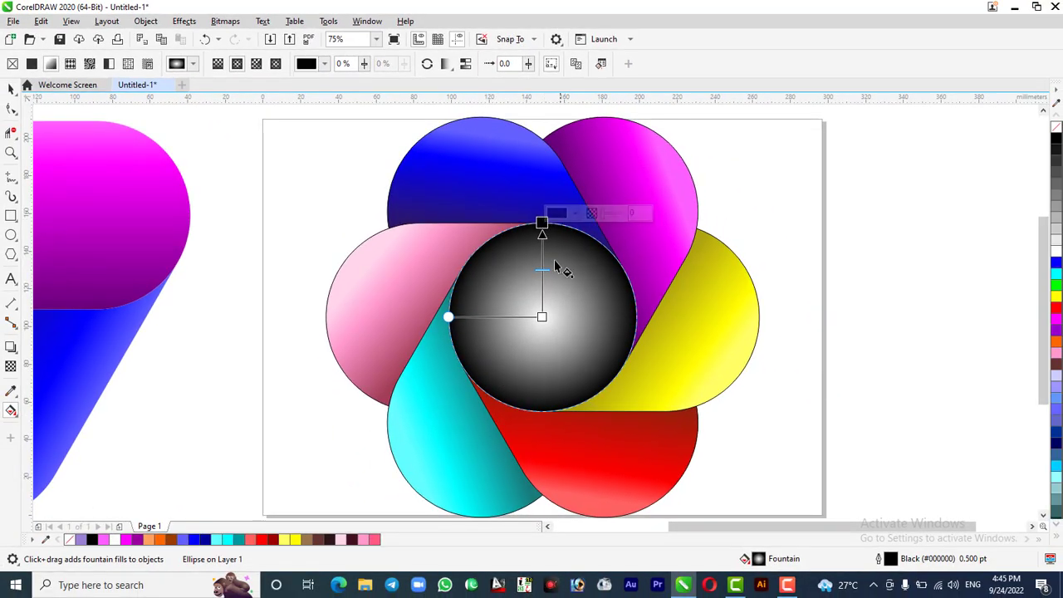
click(1056, 341)
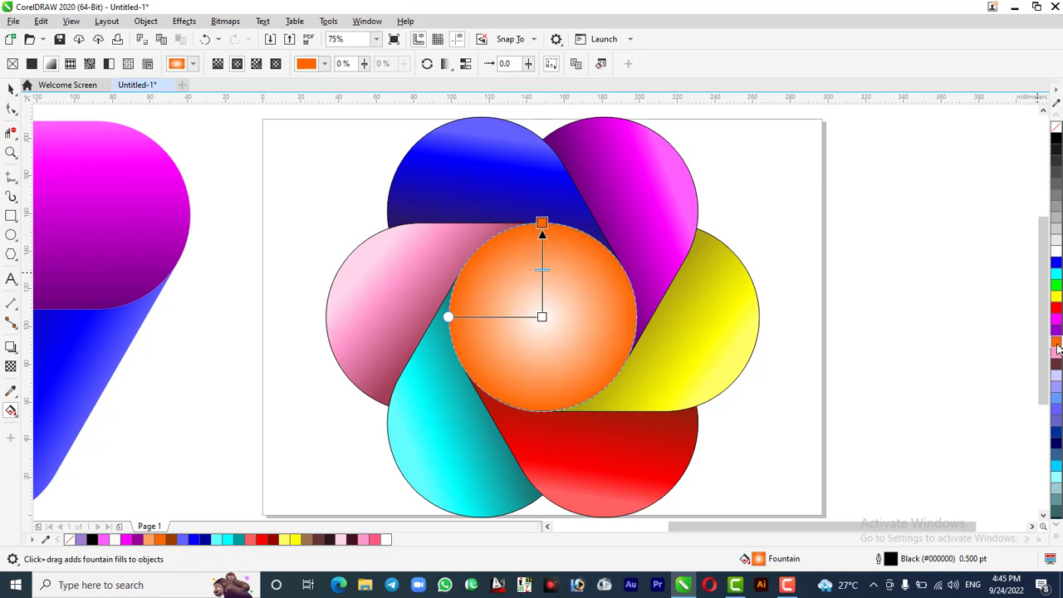
click(541, 316)
click(1056, 296)
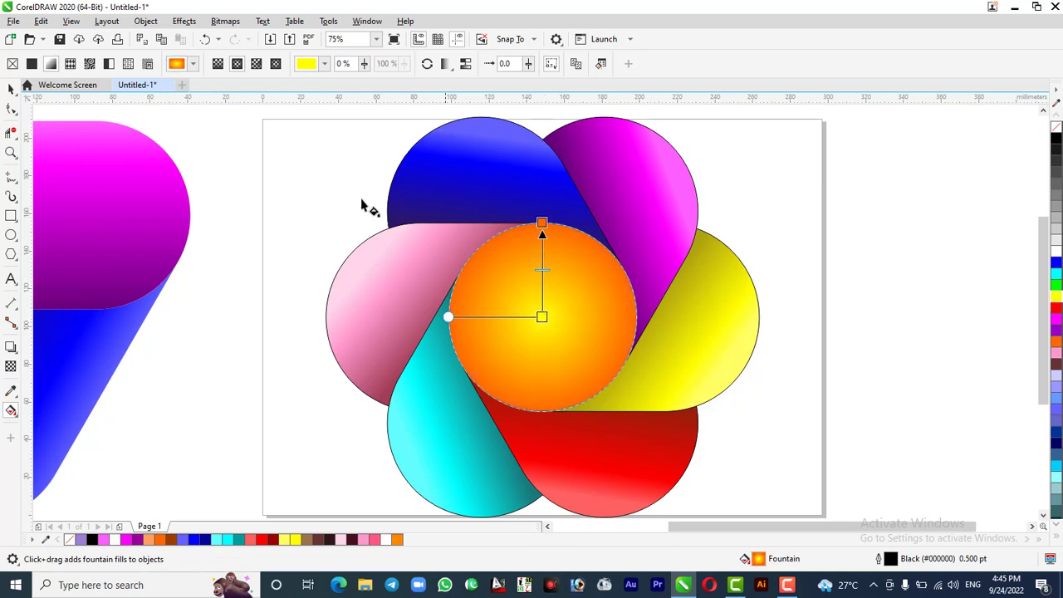
Reverse the central circle's fountain fill so orange sits at the centre and yellow at the edge
double_click(11, 88)
click(232, 173)
scroll(656, 220, down, 2)
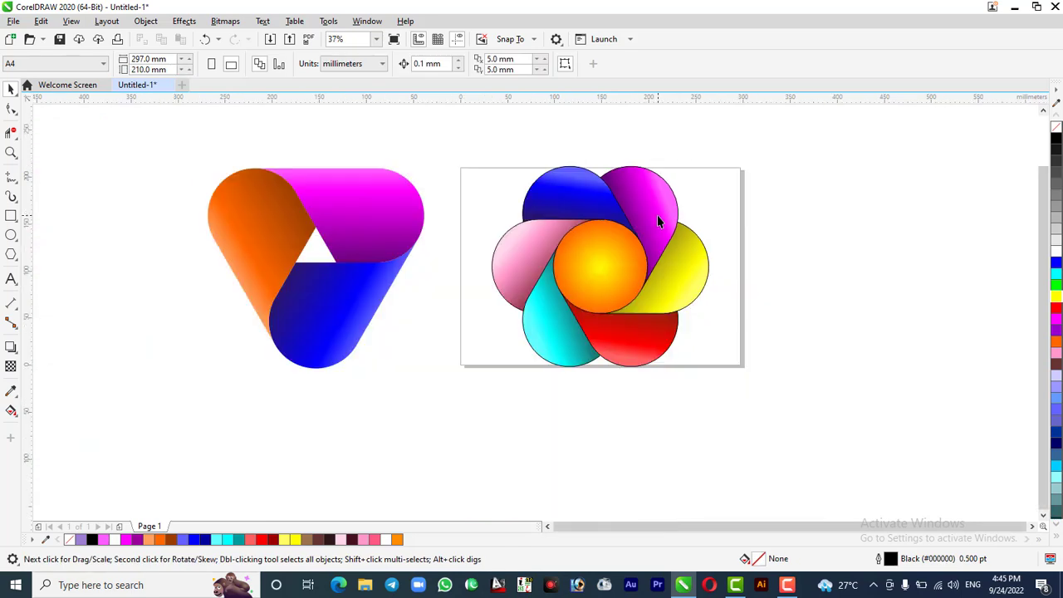
click(10, 410)
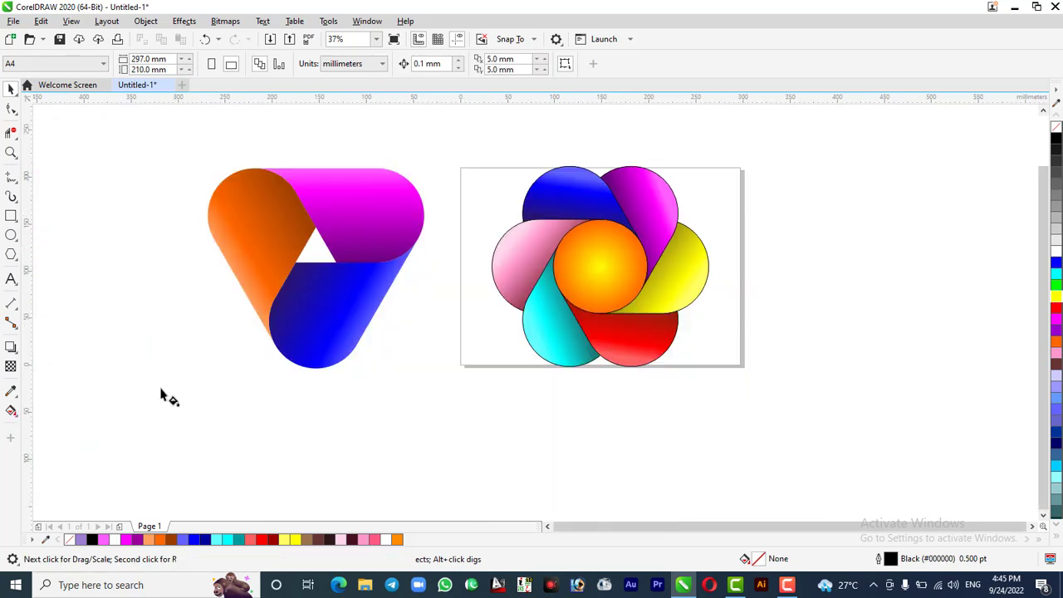
click(630, 264)
click(426, 64)
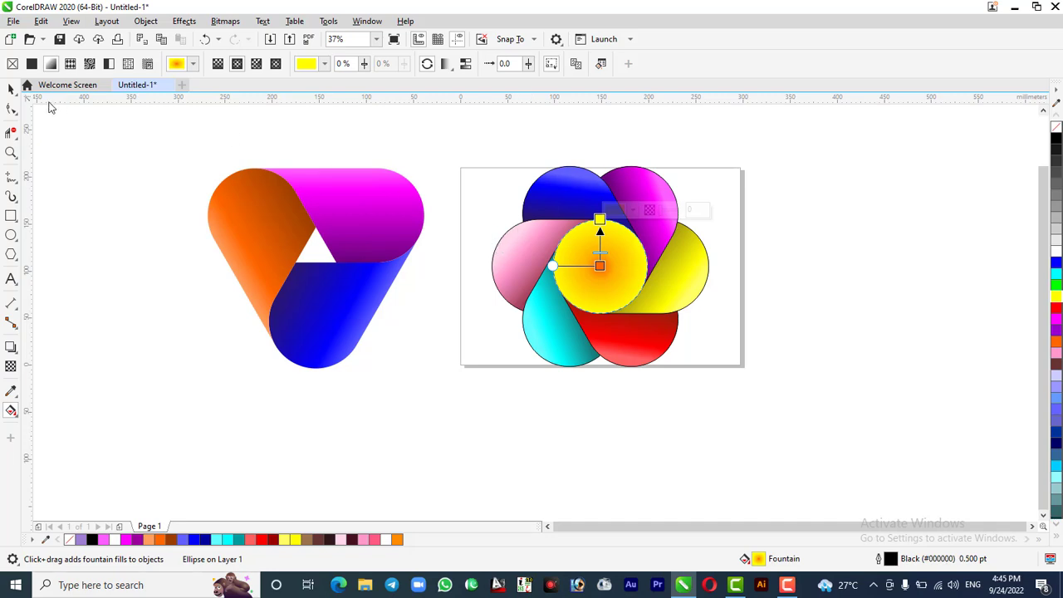
Add a black drop shadow to the central circle, running from its lower edge to its upper edge, with 30 opacity
click(11, 89)
click(404, 428)
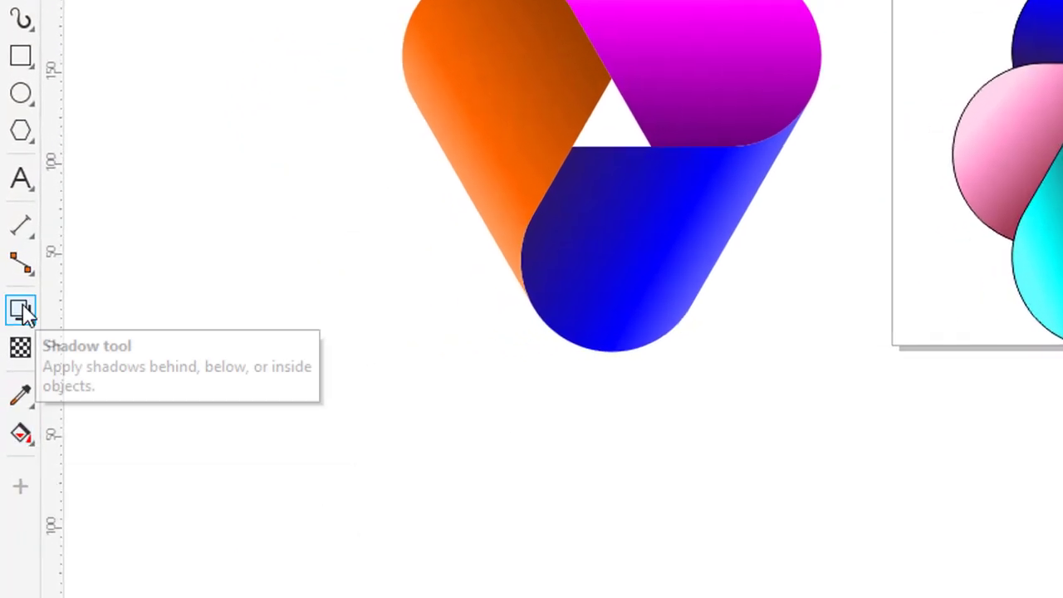
click(21, 311)
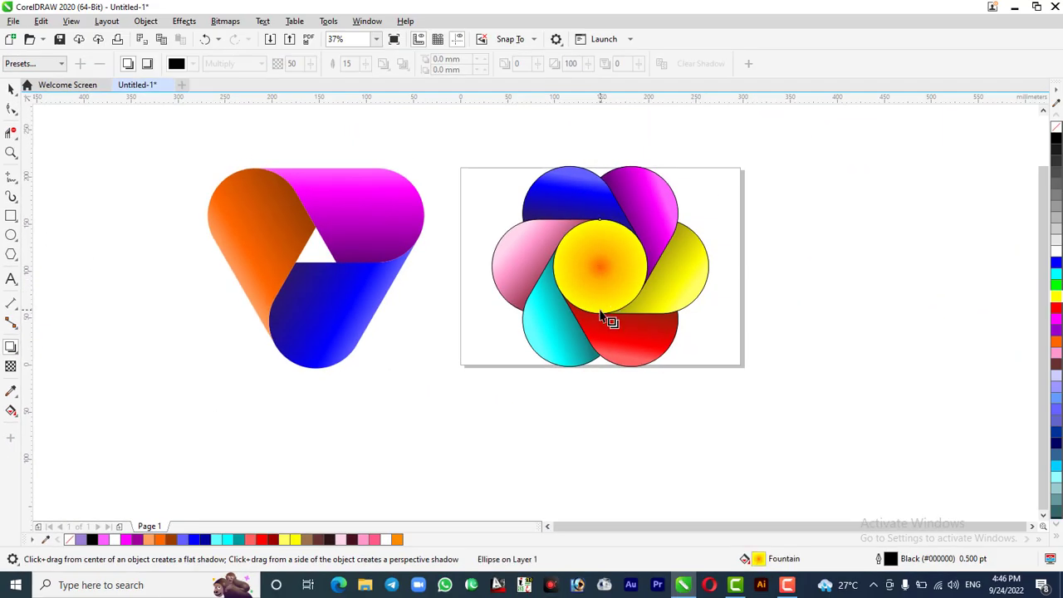
drag(600, 314, 599, 220)
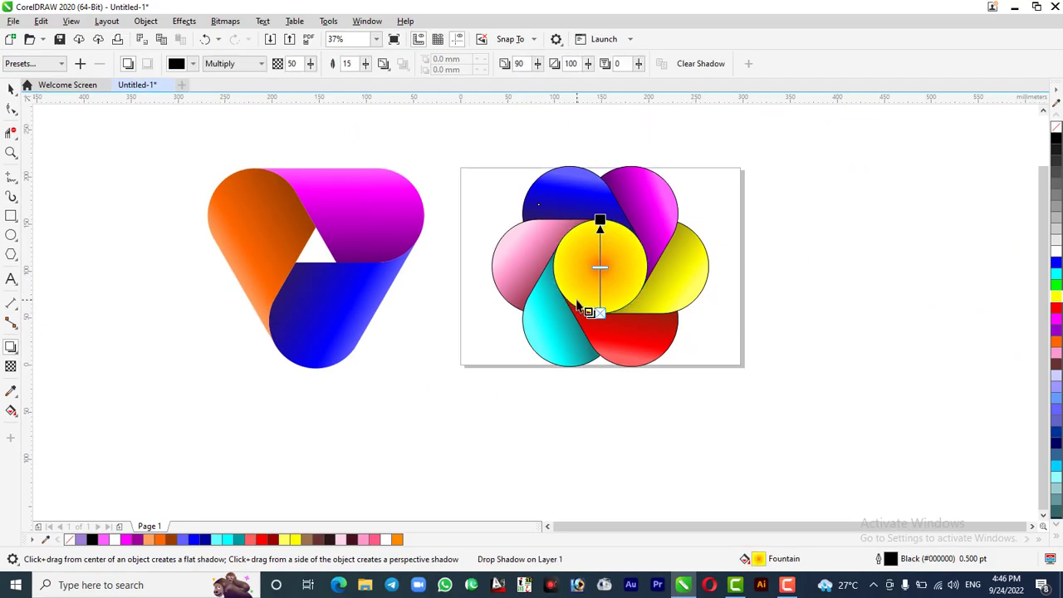
click(310, 64)
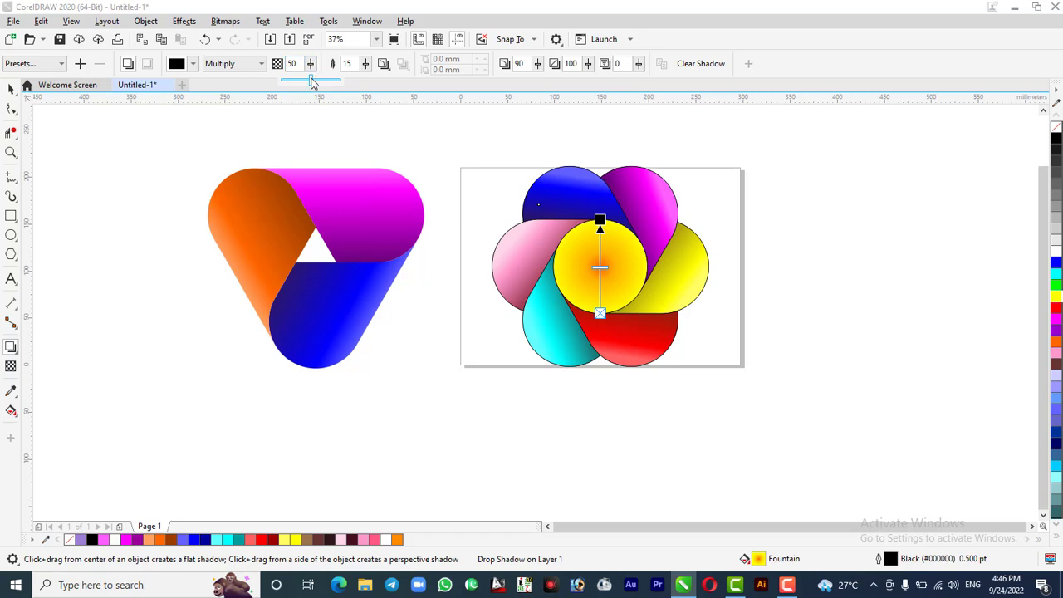
drag(312, 78, 300, 81)
click(9, 88)
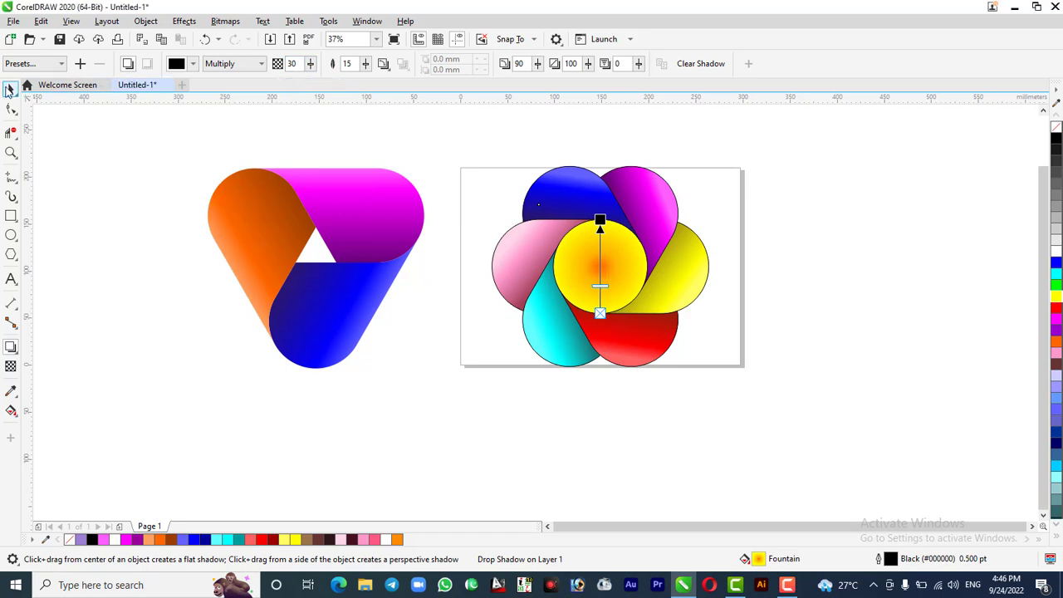
click(837, 349)
Remove the outline from all objects of the six-petal logo and deselect them
drag(848, 133, 453, 421)
right_click(1057, 129)
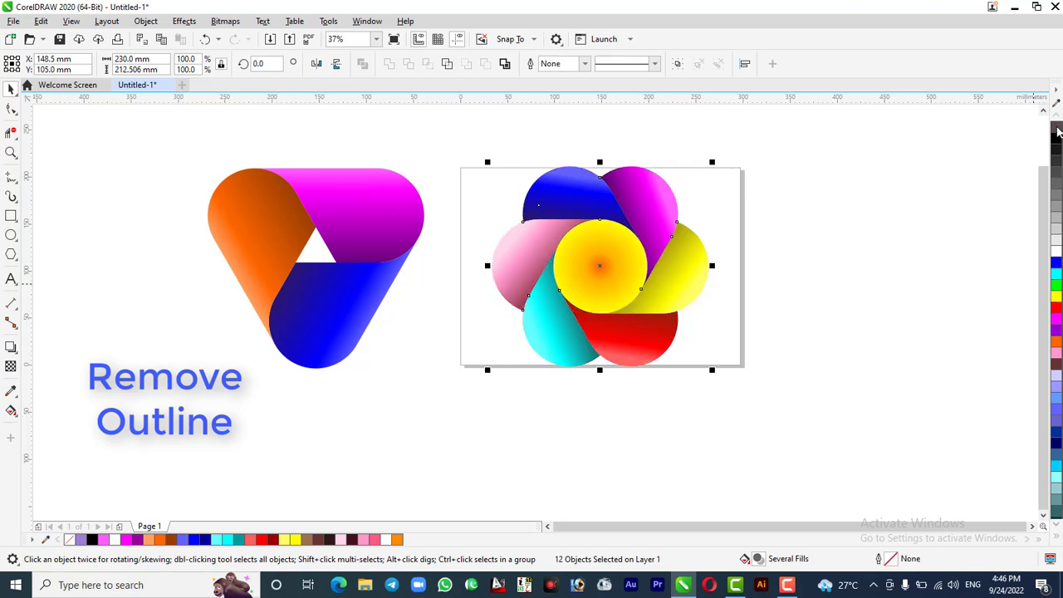
click(824, 313)
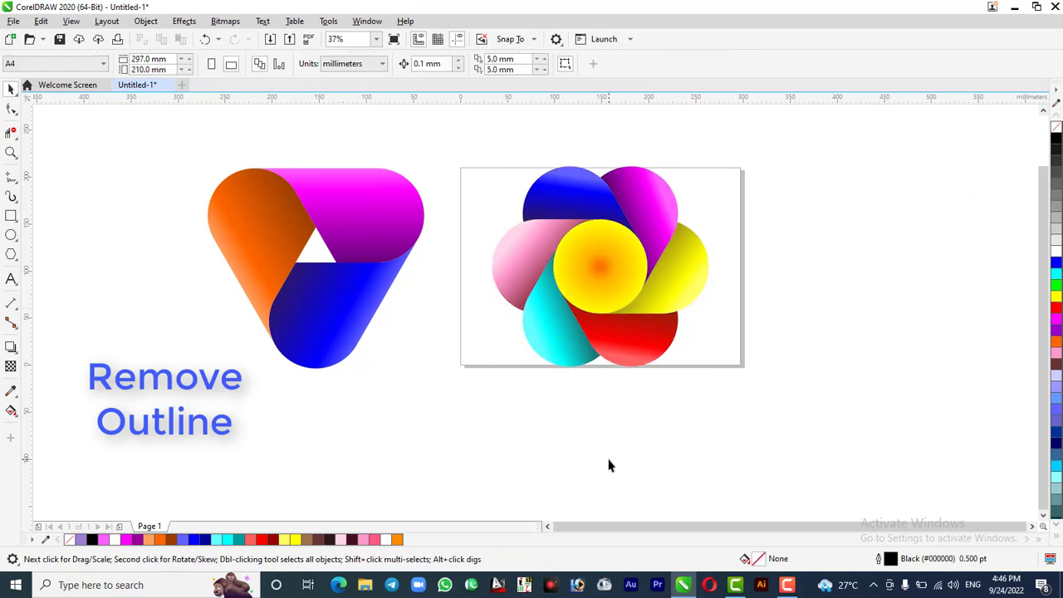
Group all the objects of the six-petal logo and deselect the group
drag(822, 130, 458, 409)
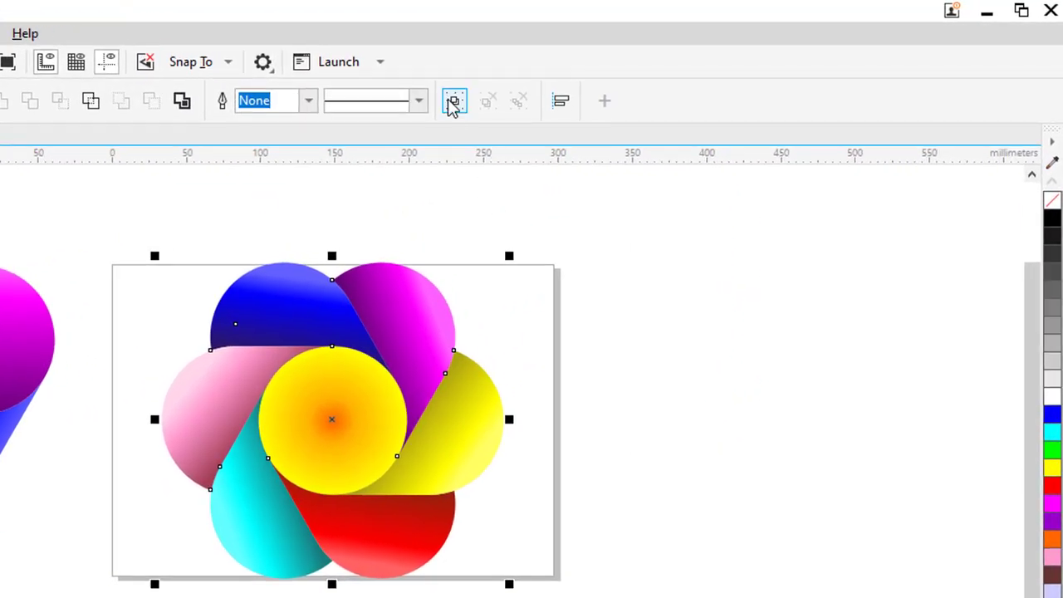
click(453, 100)
click(701, 549)
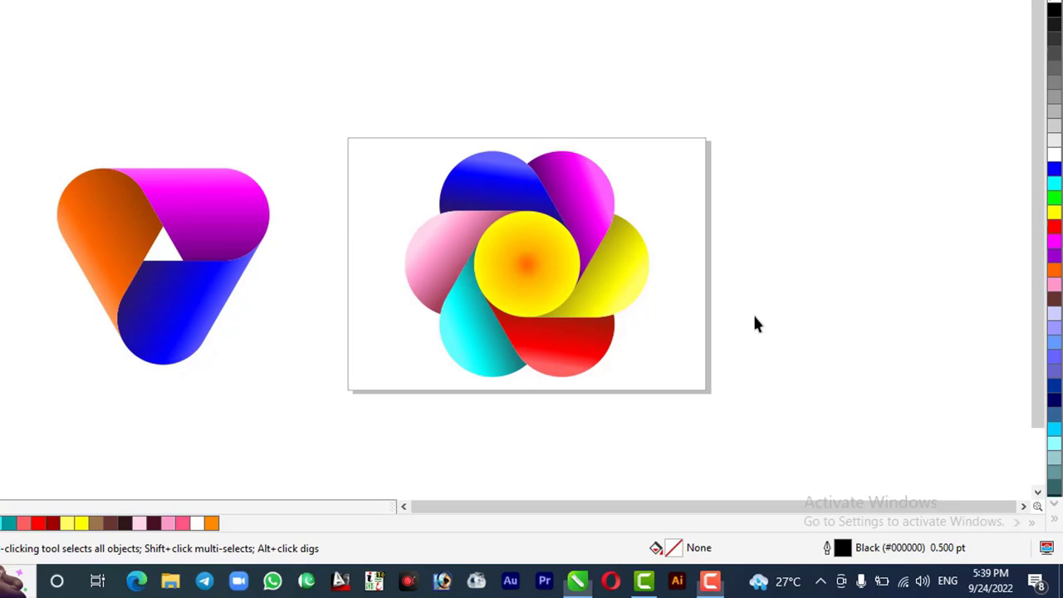
Import the Facebook icon file "images (1)" from the Desktop and place it about 86 mm wide between the two logos
right_click(823, 381)
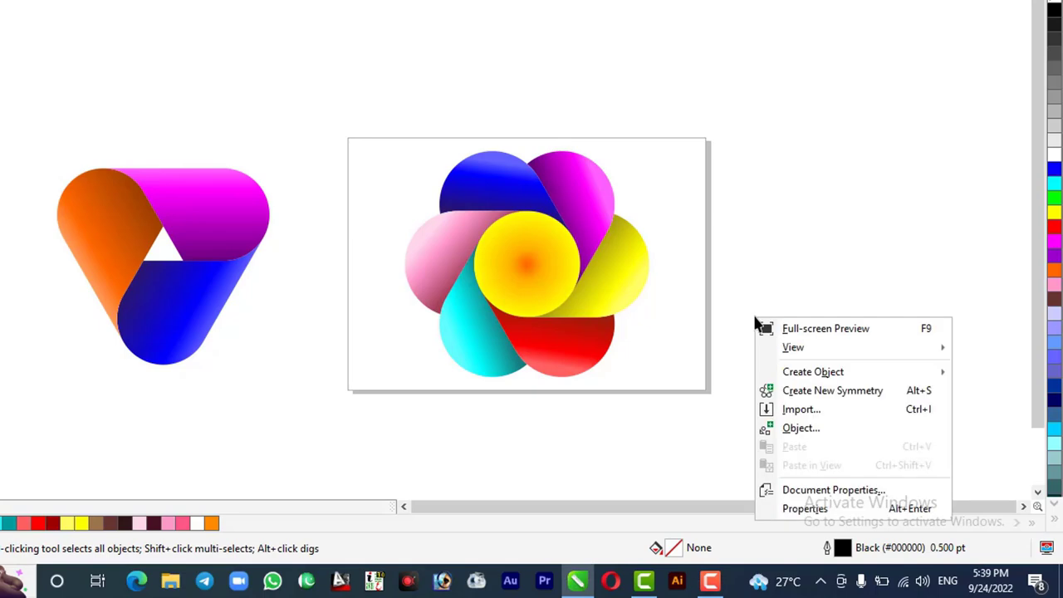
click(802, 409)
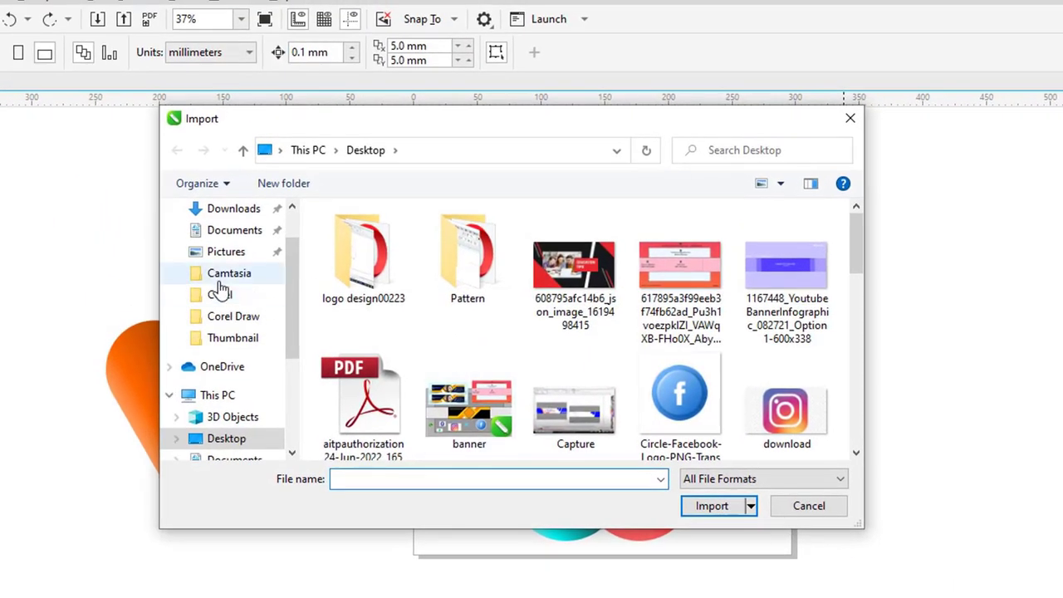
scroll(612, 371, down, 5)
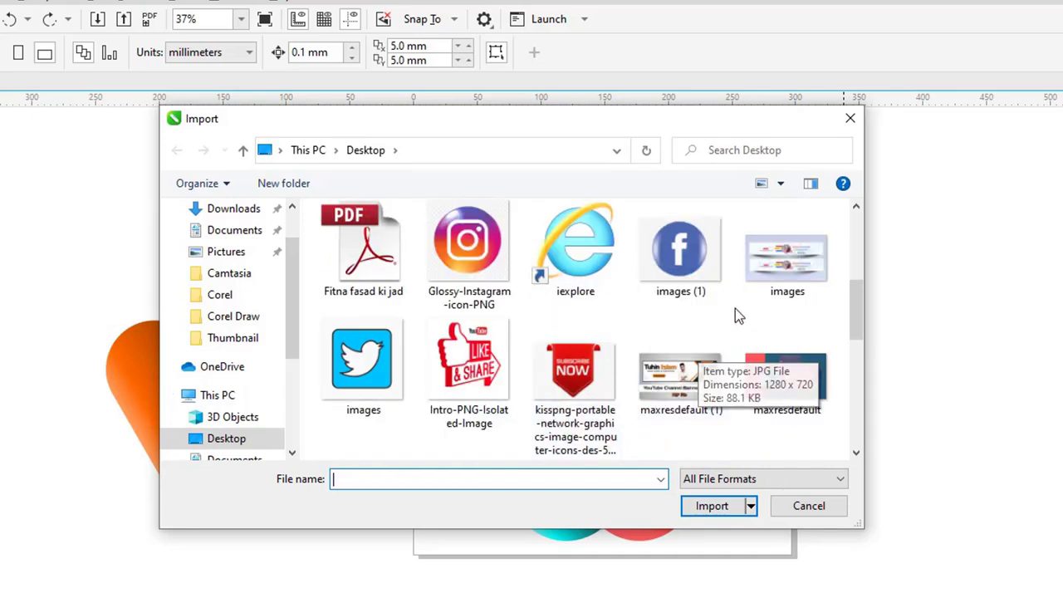
click(702, 262)
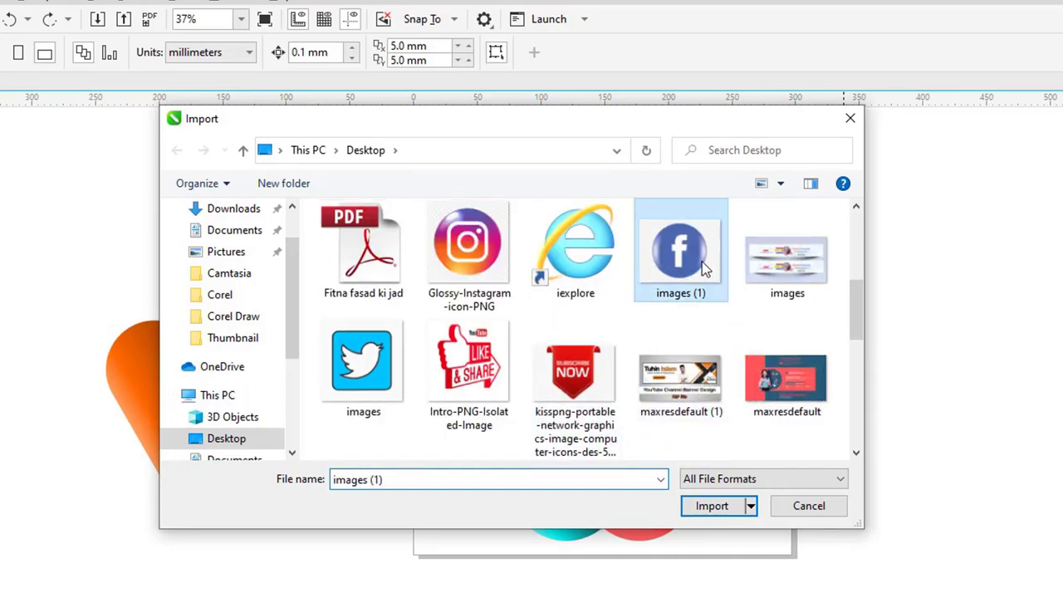
click(719, 513)
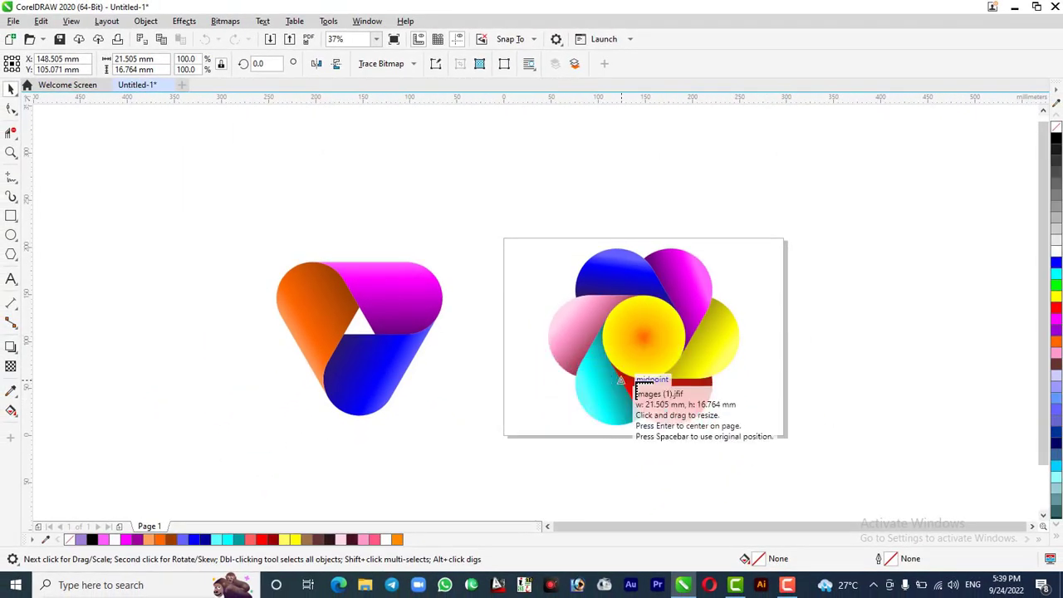
scroll(676, 379, up, 2)
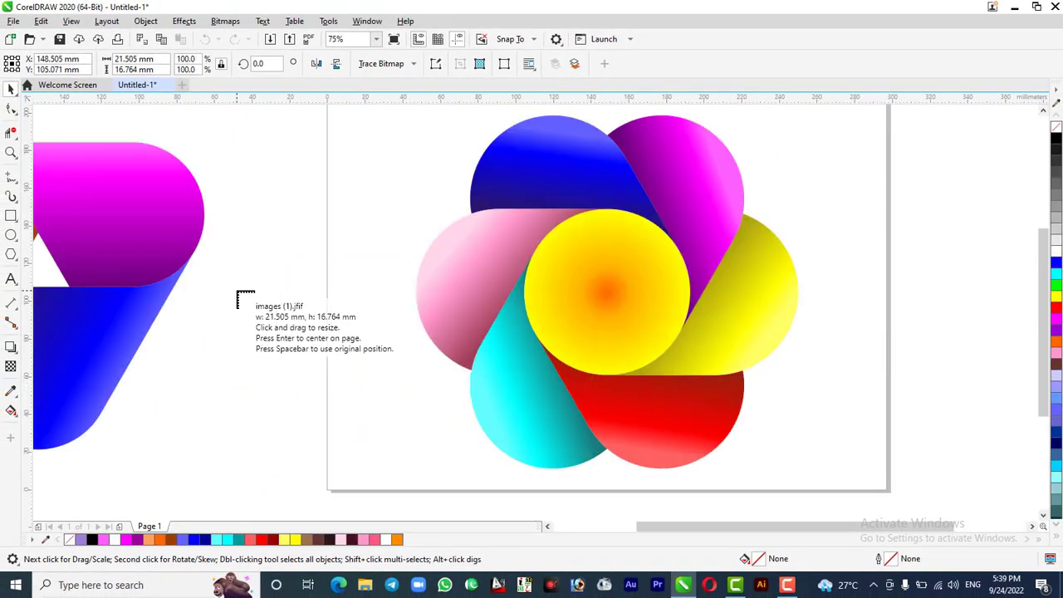
drag(234, 288, 401, 419)
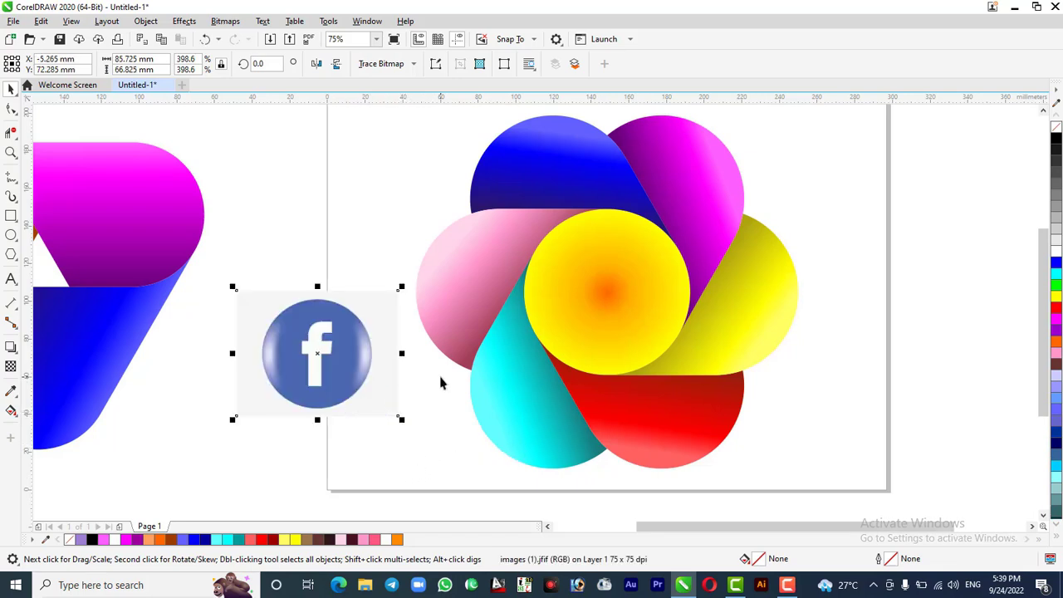
Centre the Facebook image horizontally and vertically on the central circle of the six-petal logo
shift+click(640, 339)
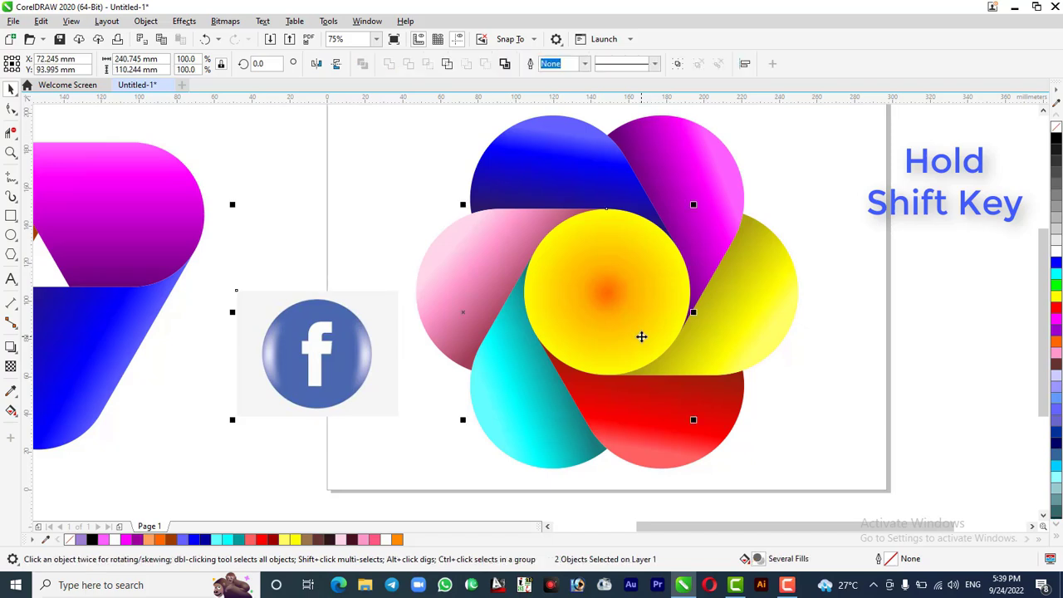
key(c)
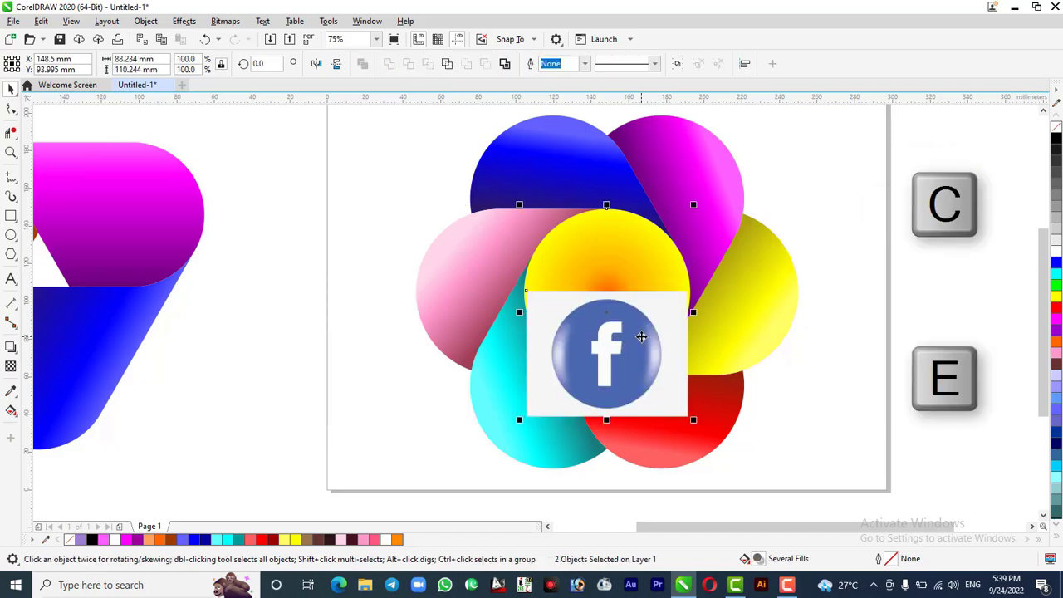
key(e)
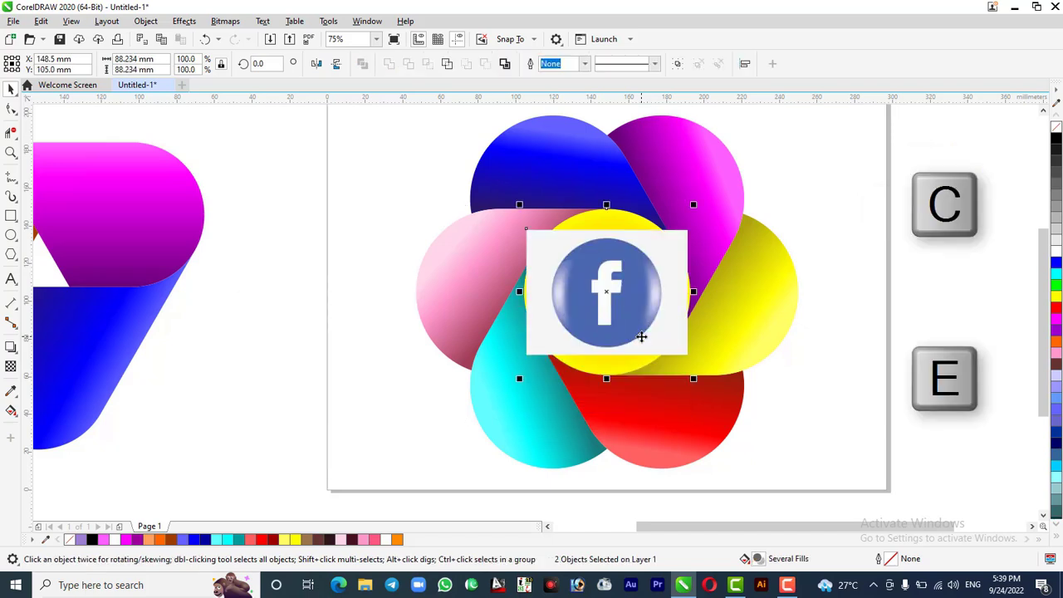
click(826, 356)
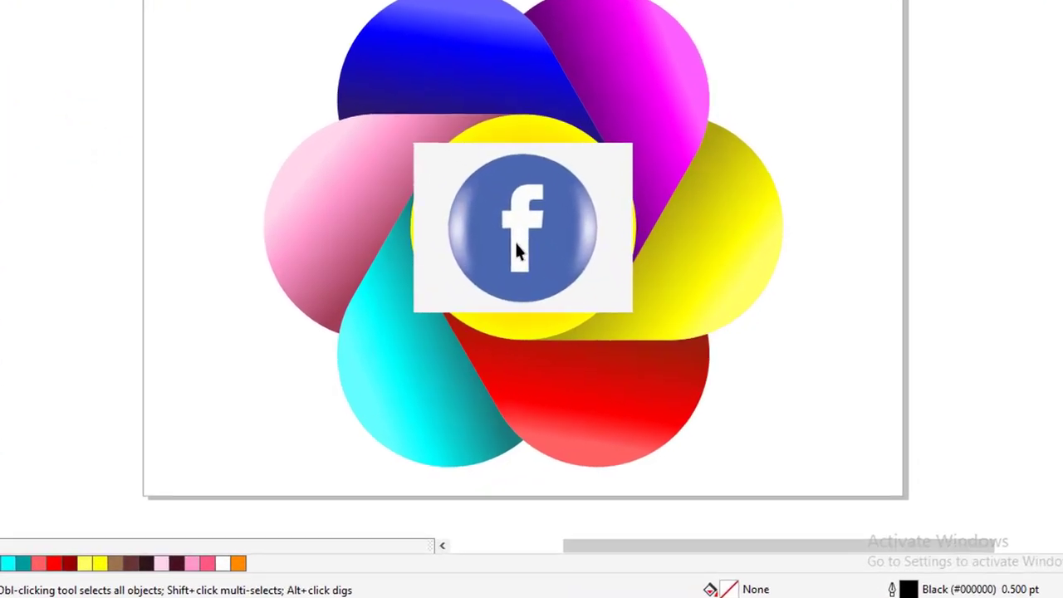
PowerClip the Facebook image inside the central circle and deselect it
click(516, 243)
right_click(516, 242)
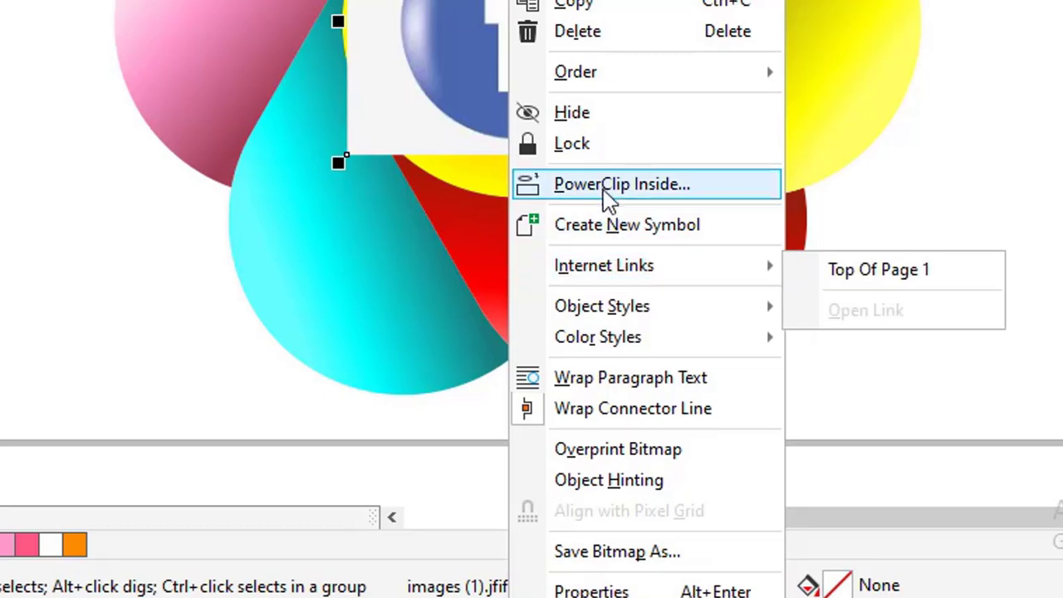
click(614, 185)
click(602, 370)
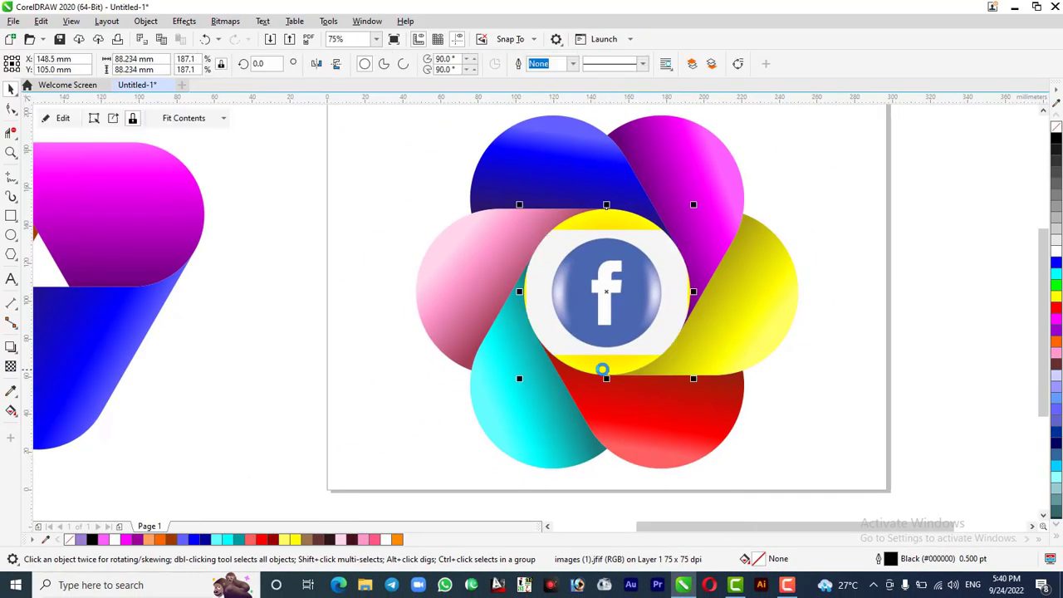
click(953, 366)
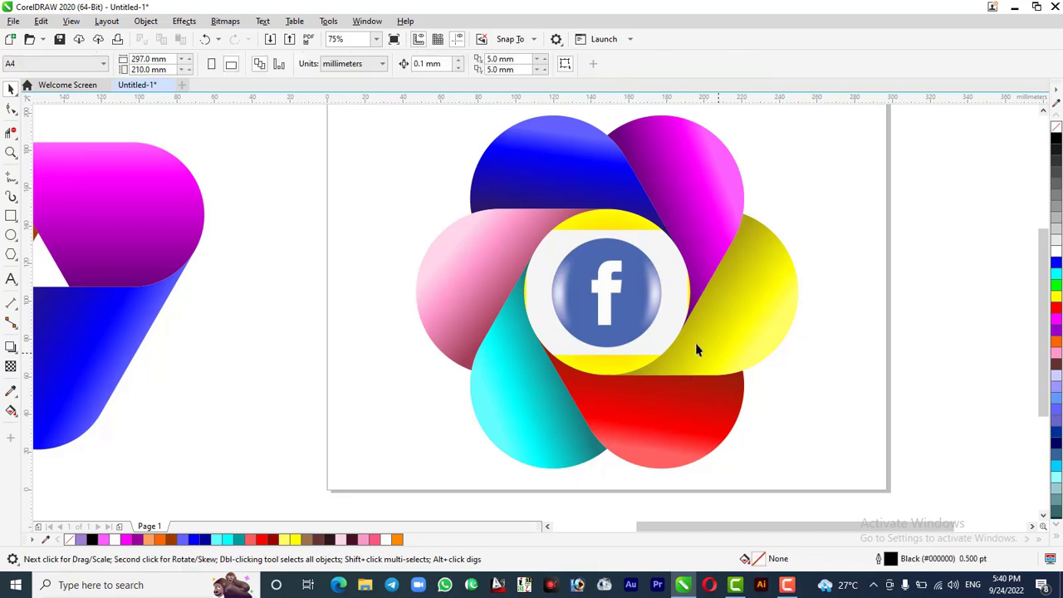
Scale the PowerClip circle about its centre to about 119 mm so the Facebook icon fills the logo's middle with a thin white rim
click(612, 307)
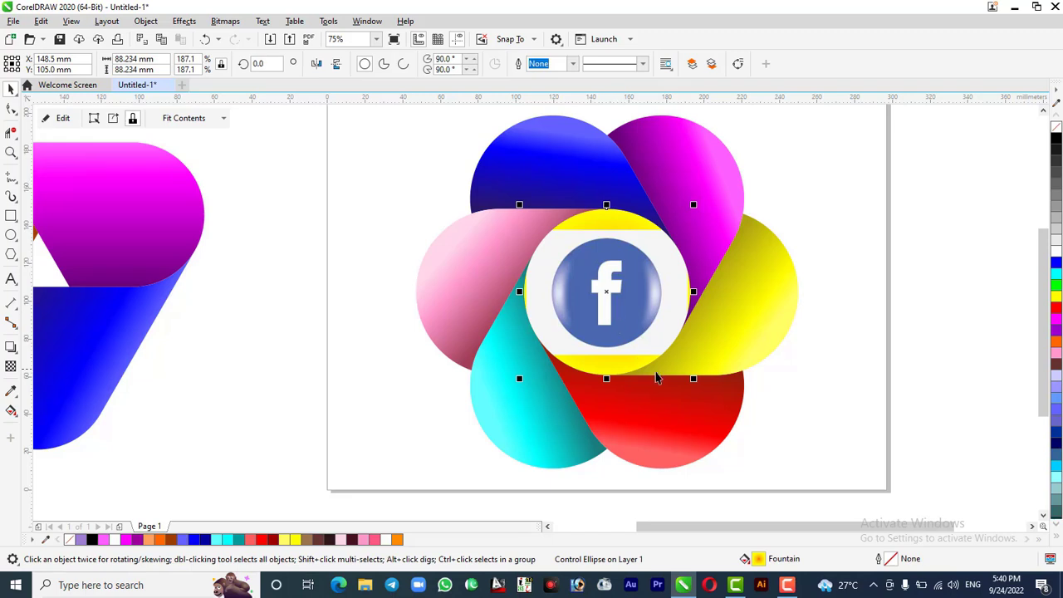
drag(693, 378, 713, 390)
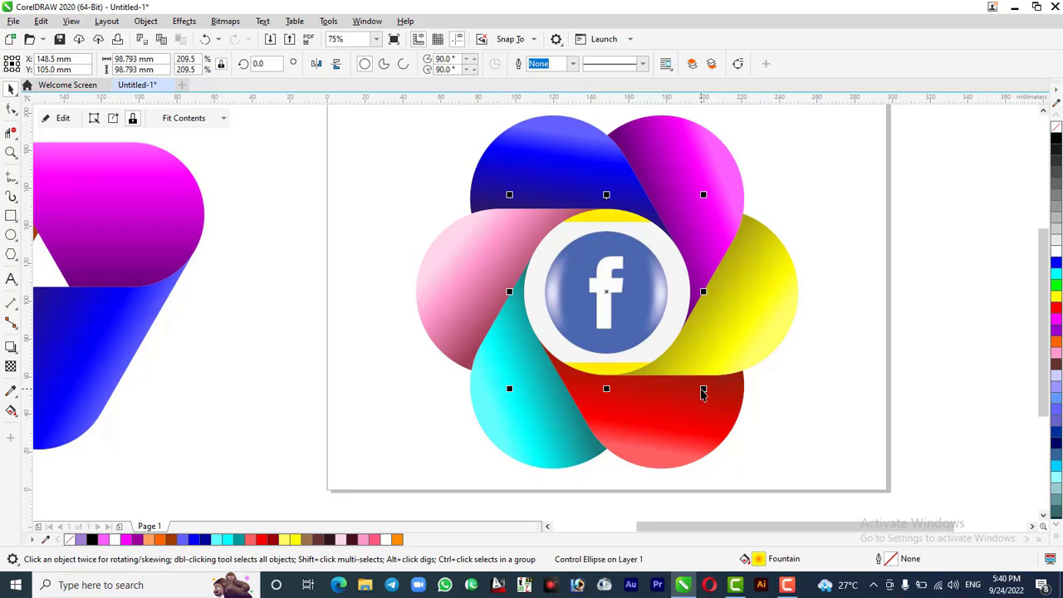
drag(704, 390, 733, 417)
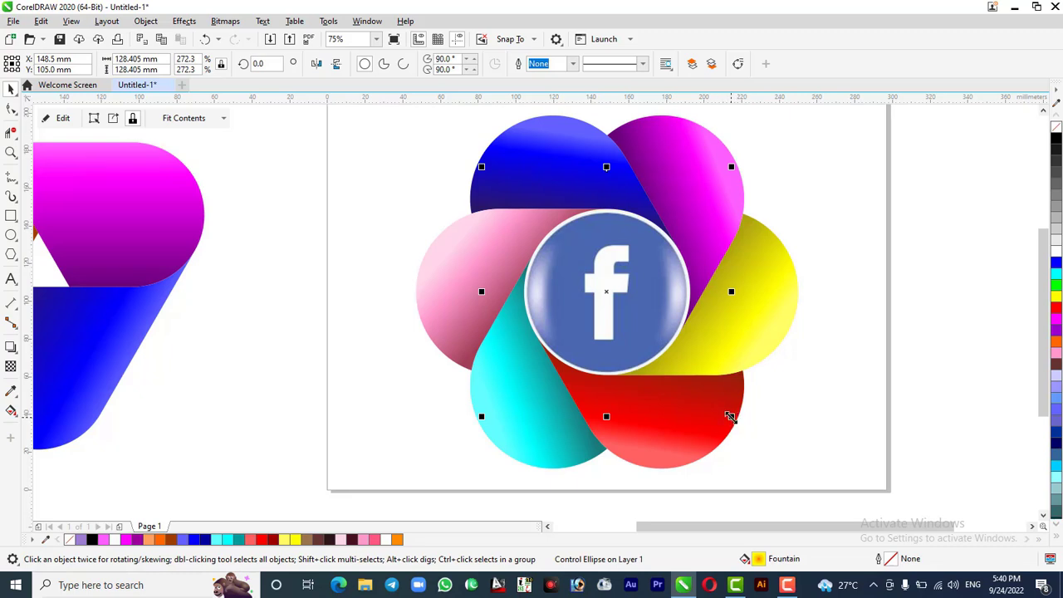
drag(730, 416, 721, 414)
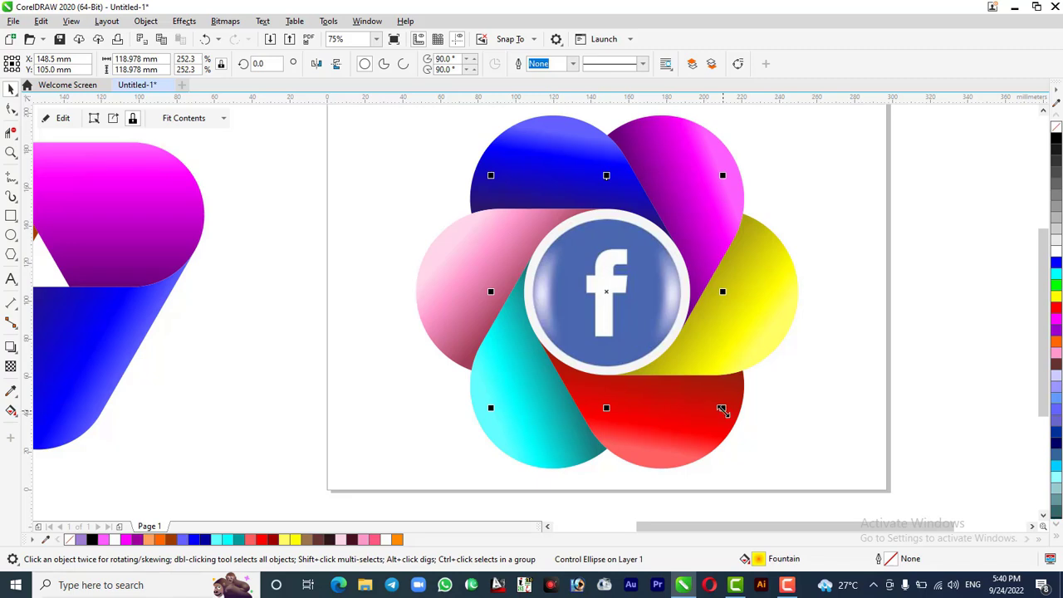
click(833, 434)
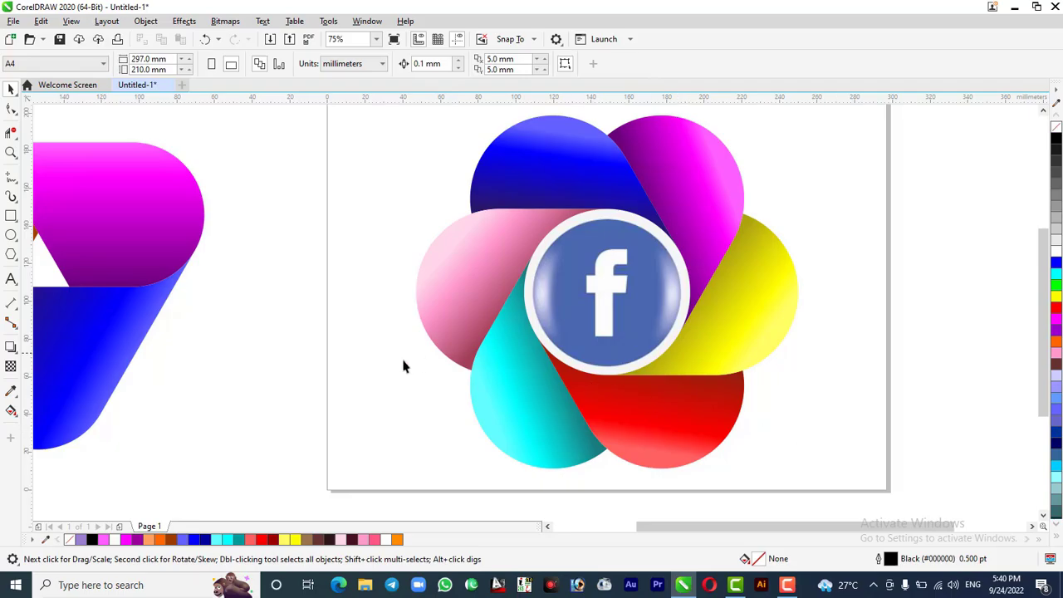